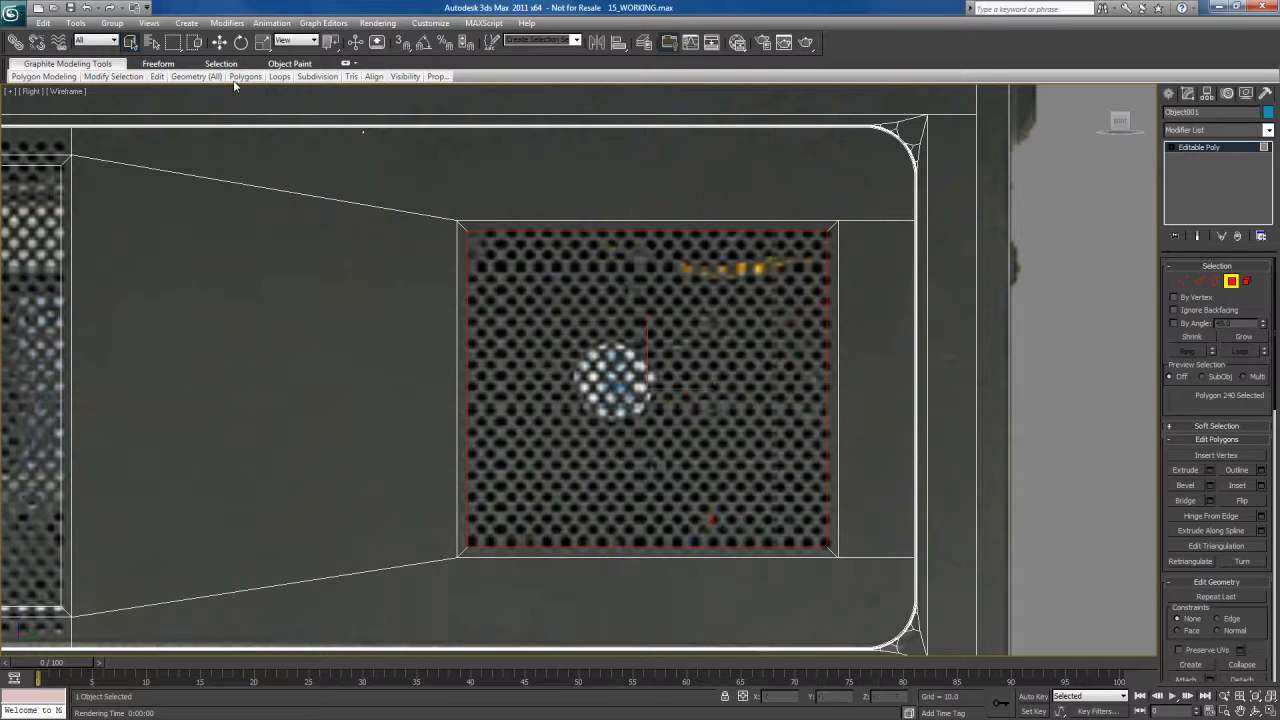
Tessellate the selected square grille polygon four times by Edge with a tension of 0.0
mouse_move(325, 80)
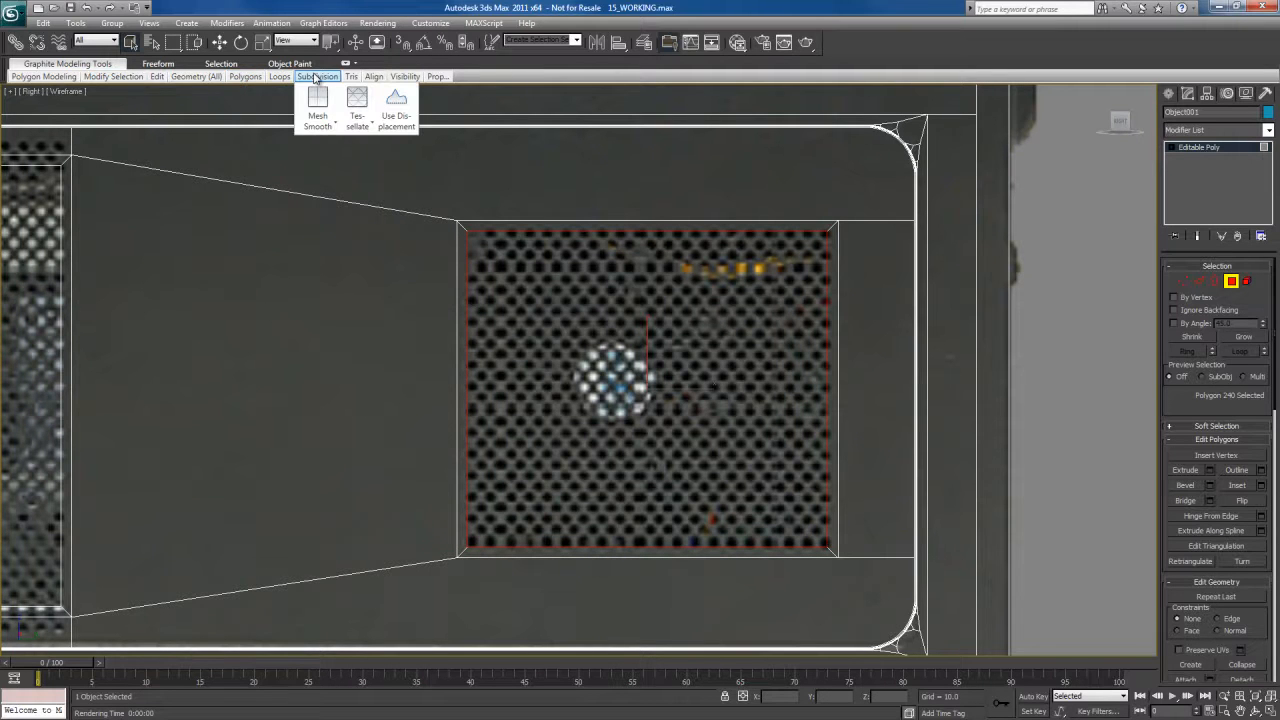
shift+click(359, 101)
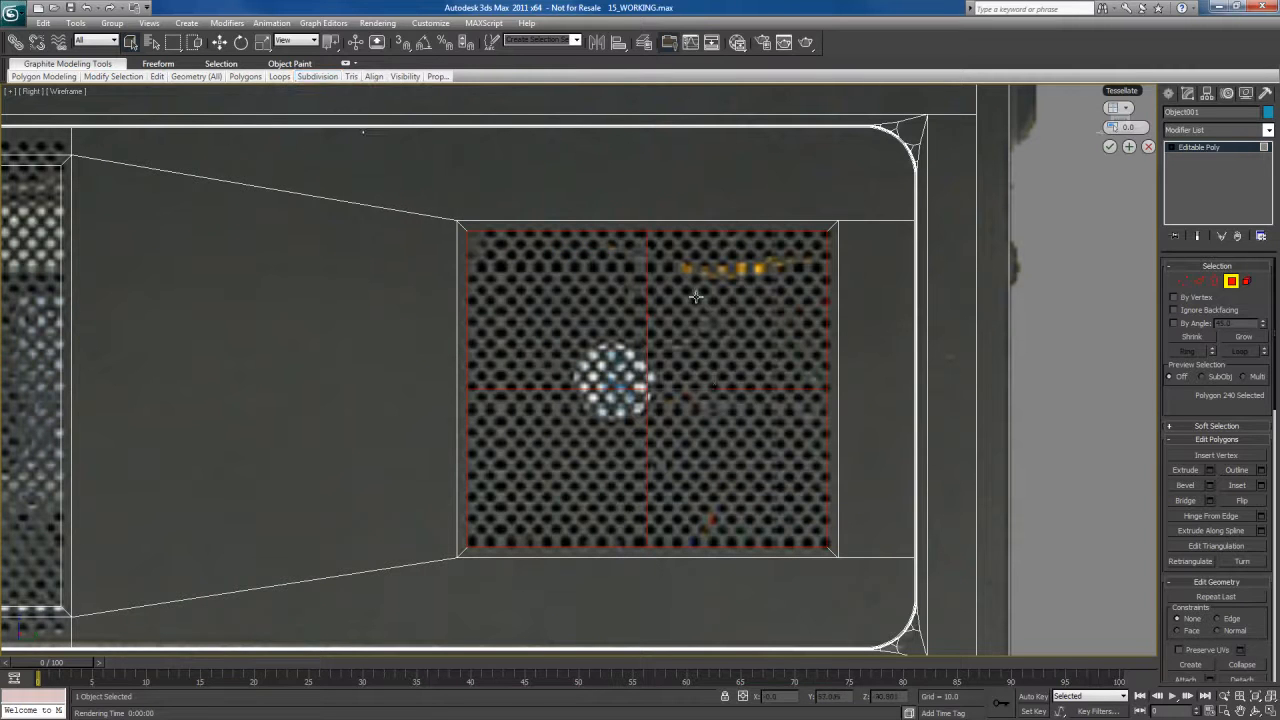
drag(1121, 90, 866, 290)
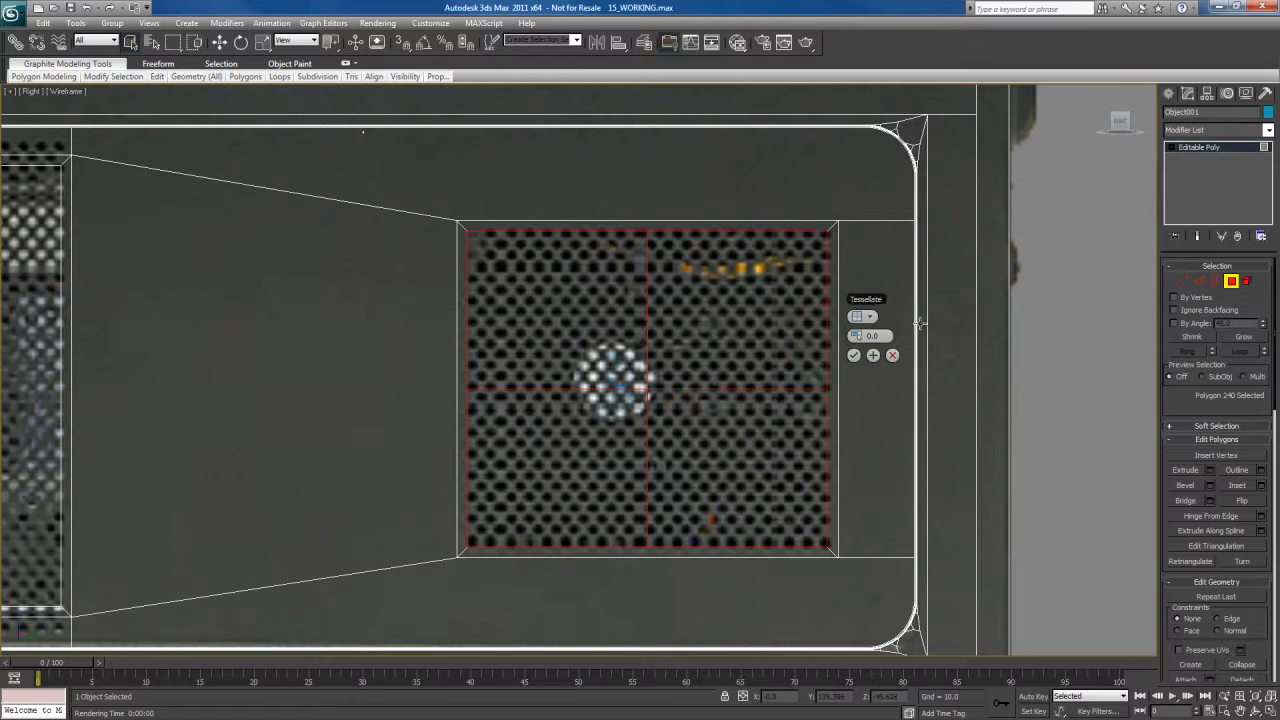
click(869, 318)
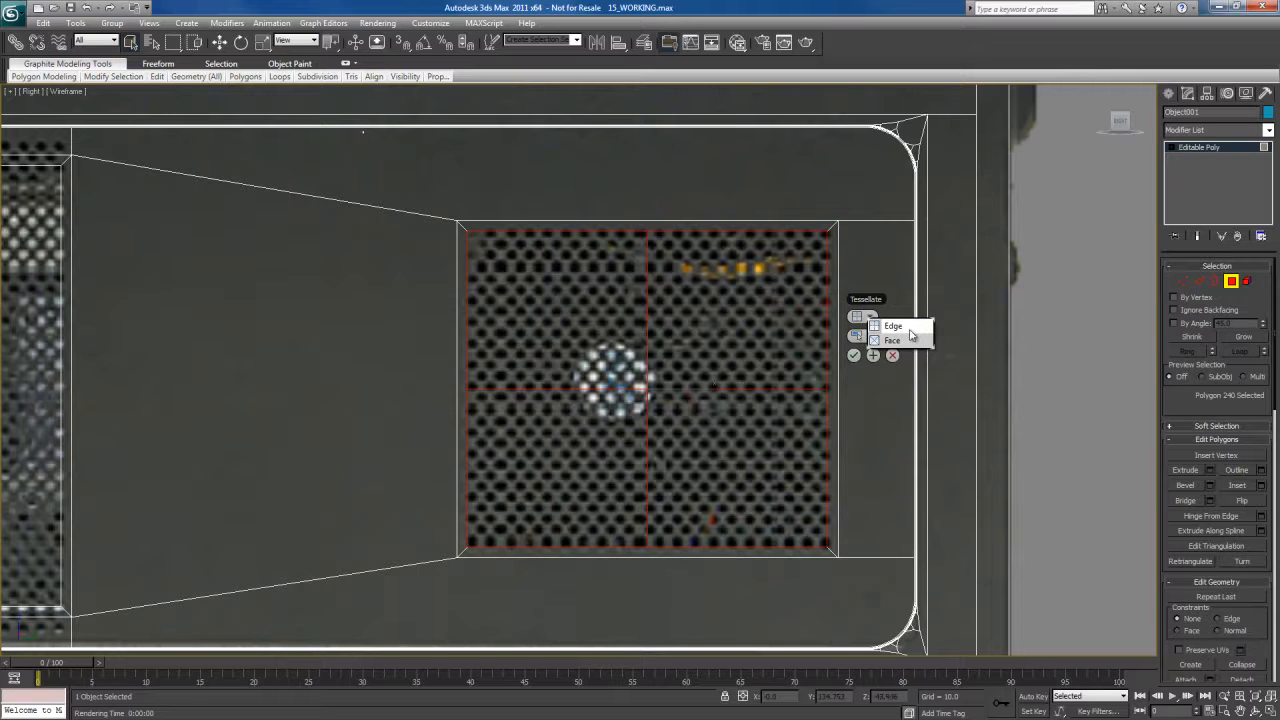
click(893, 341)
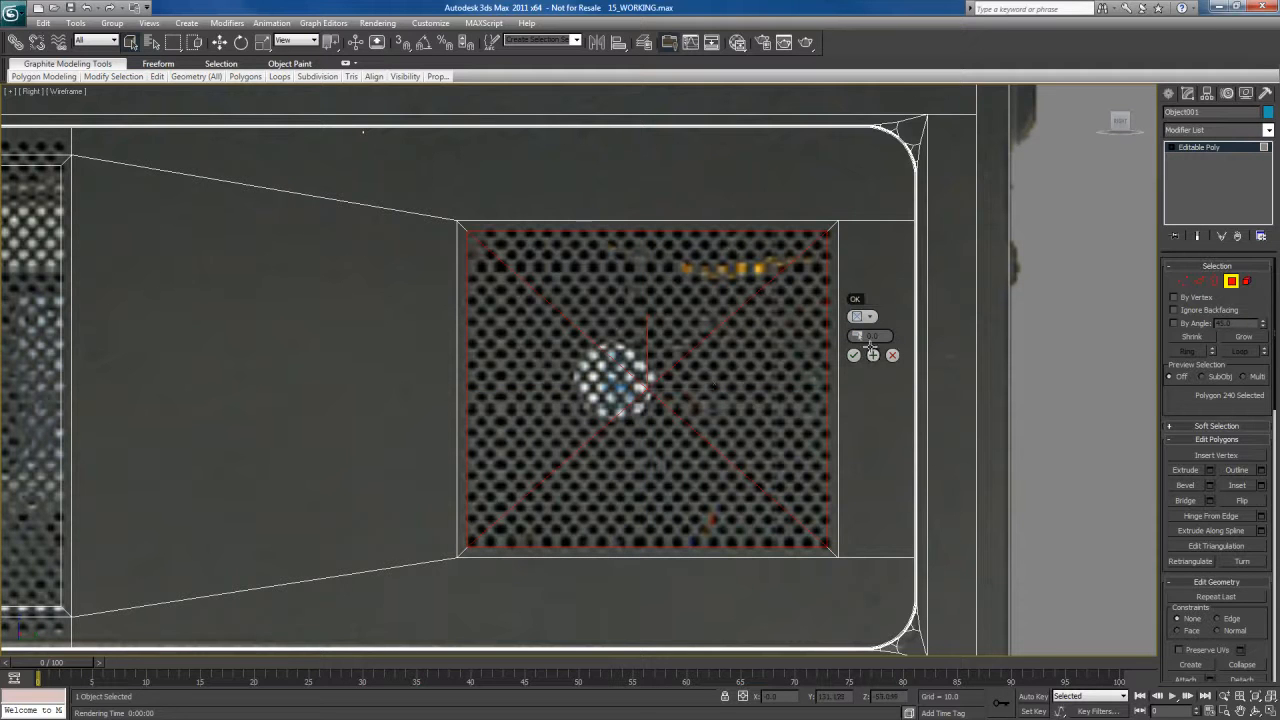
click(869, 317)
click(892, 327)
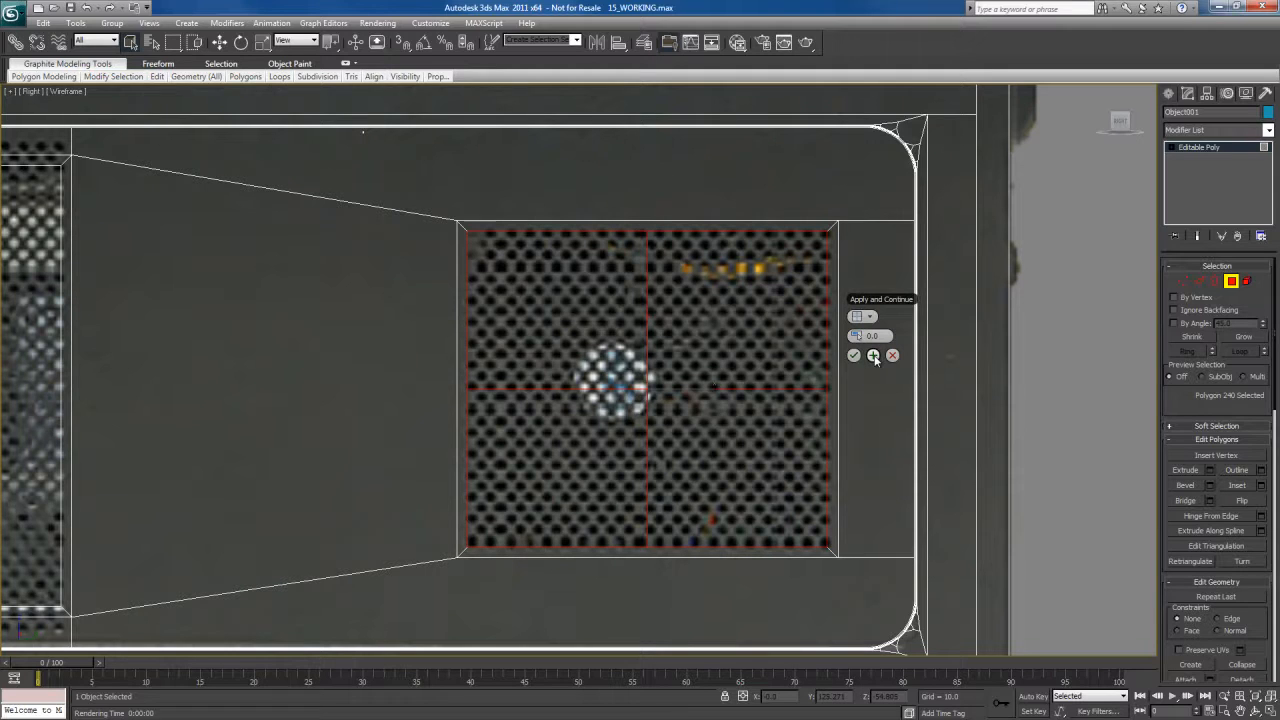
click(875, 359)
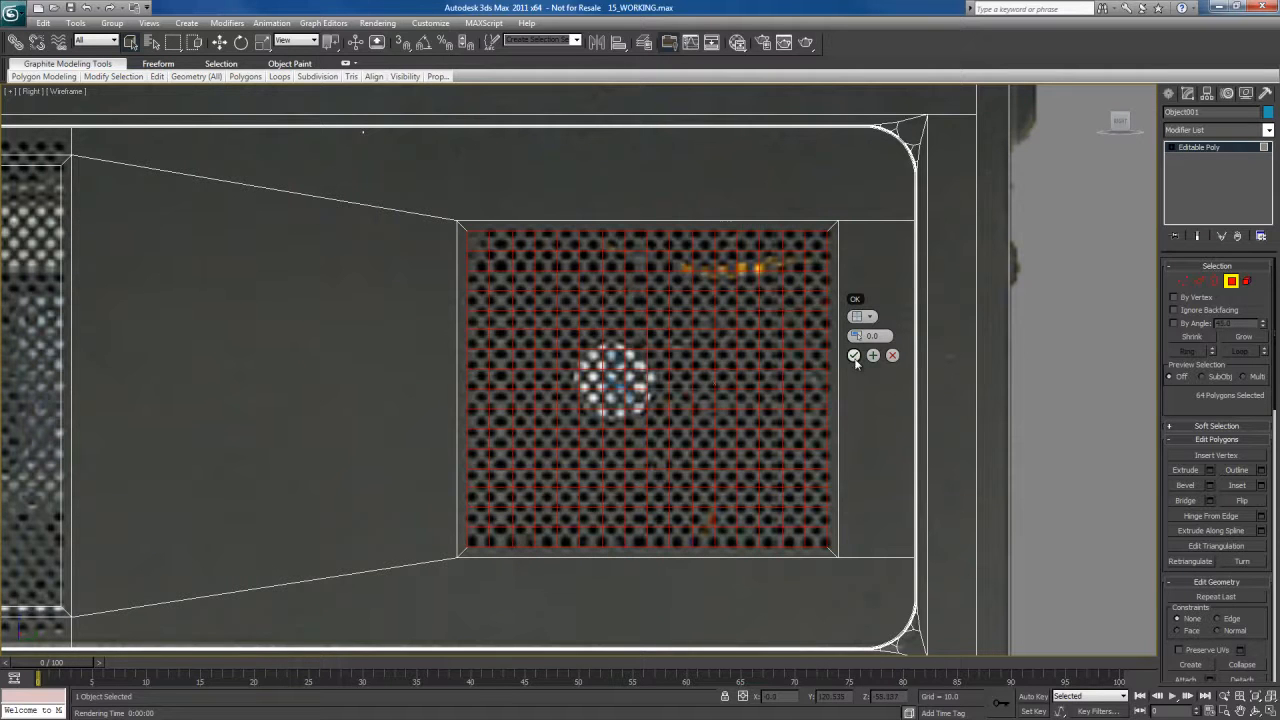
click(854, 356)
Examine the undivided tall narrow grille polygon and compare its proportions with the tessellated square grille
middle_drag(466, 382, 711, 383)
mouse_move(950, 398)
middle_down()
mouse_move(841, 399)
mouse_move(943, 404)
middle_up()
middle_drag(536, 426, 940, 423)
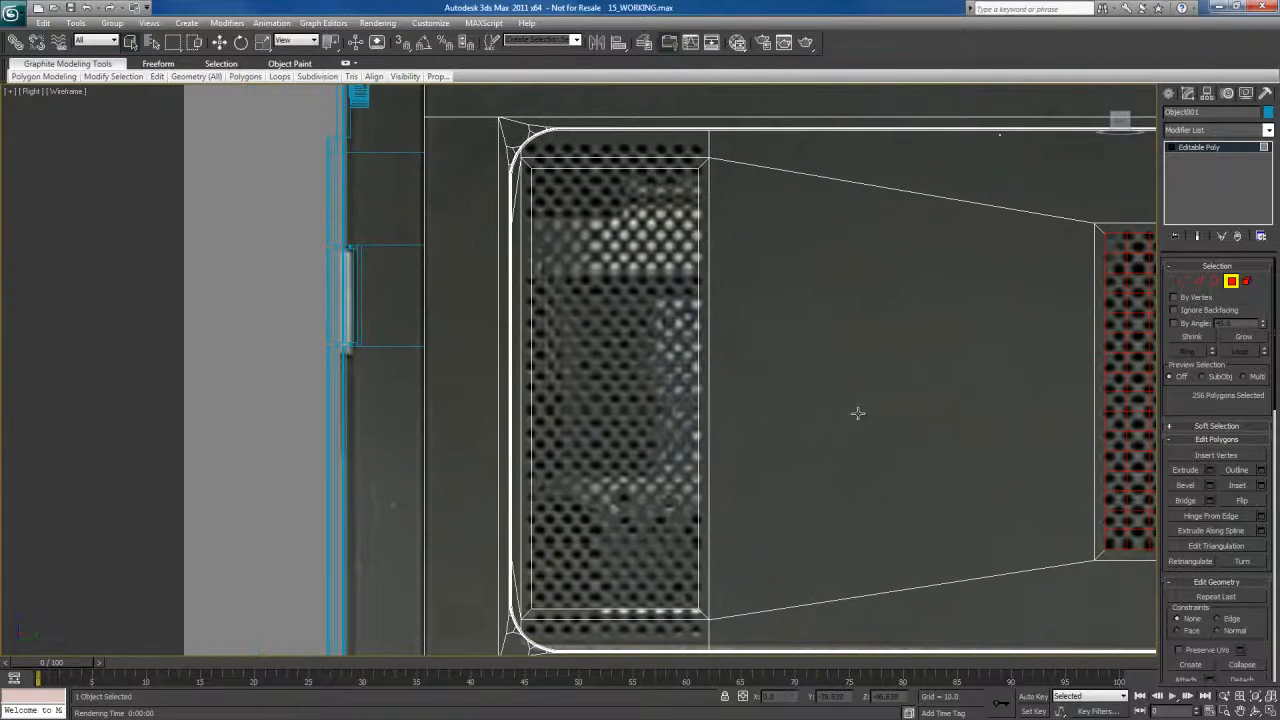
key(2)
mouse_move(628, 383)
middle_down()
mouse_move(622, 373)
mouse_move(642, 385)
middle_up()
key(4)
click(622, 373)
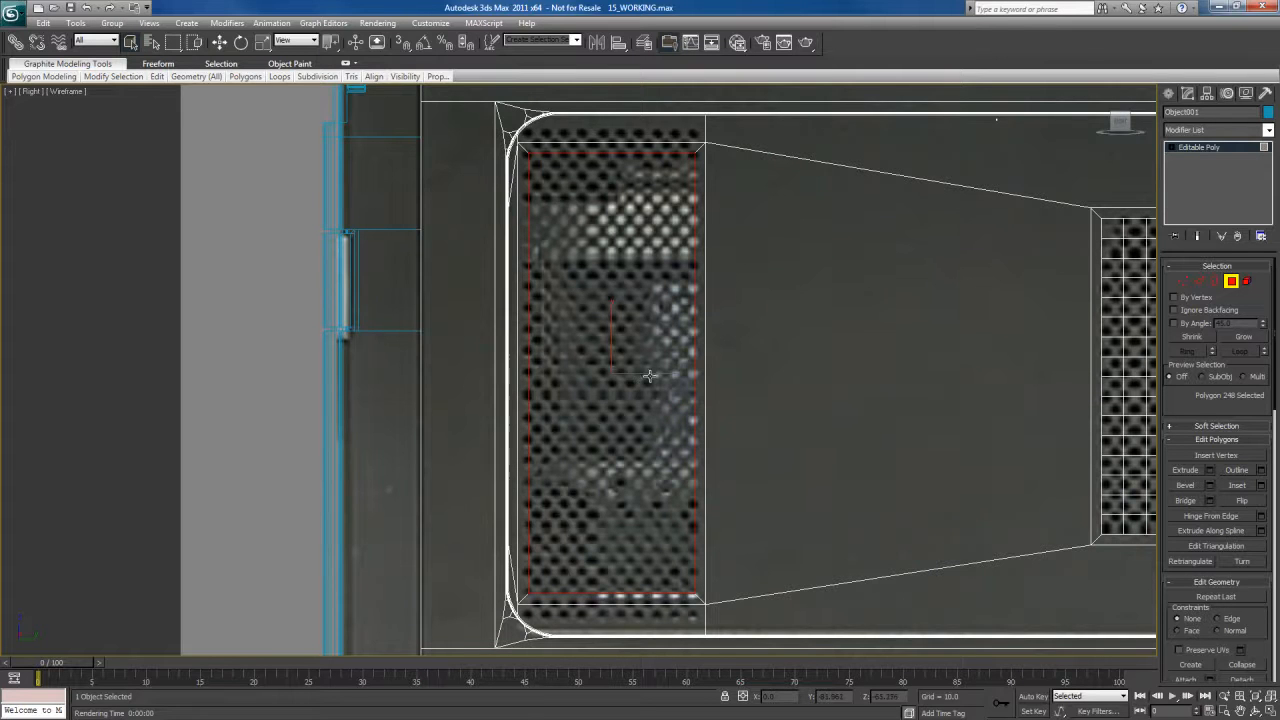
middle_drag(662, 366, 654, 368)
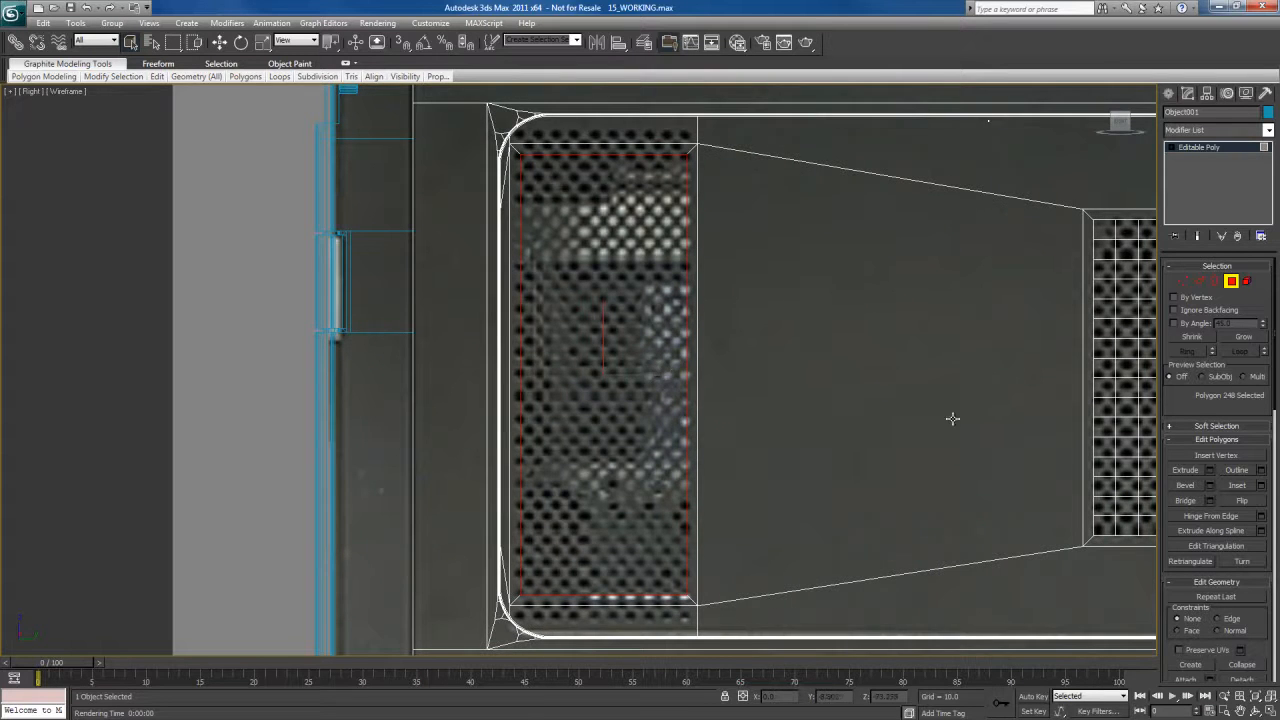
middle_drag(762, 406, 591, 409)
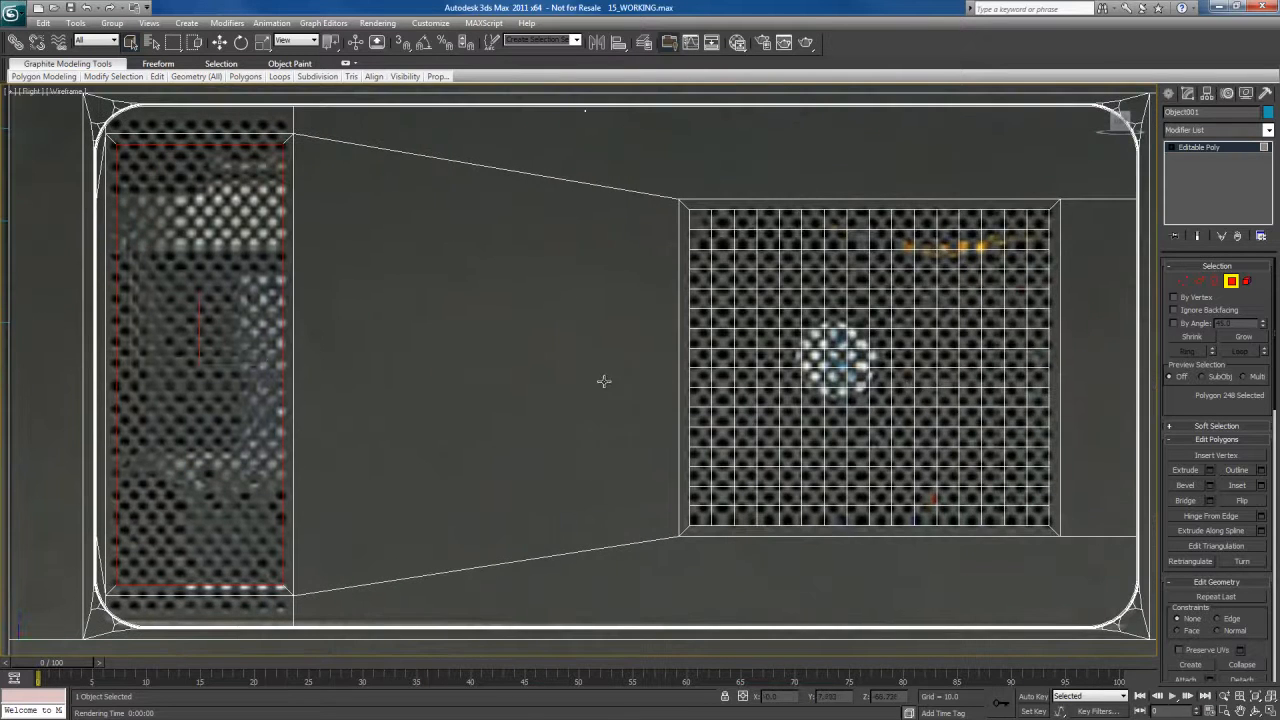
middle_drag(390, 358, 720, 351)
middle_drag(528, 363, 580, 368)
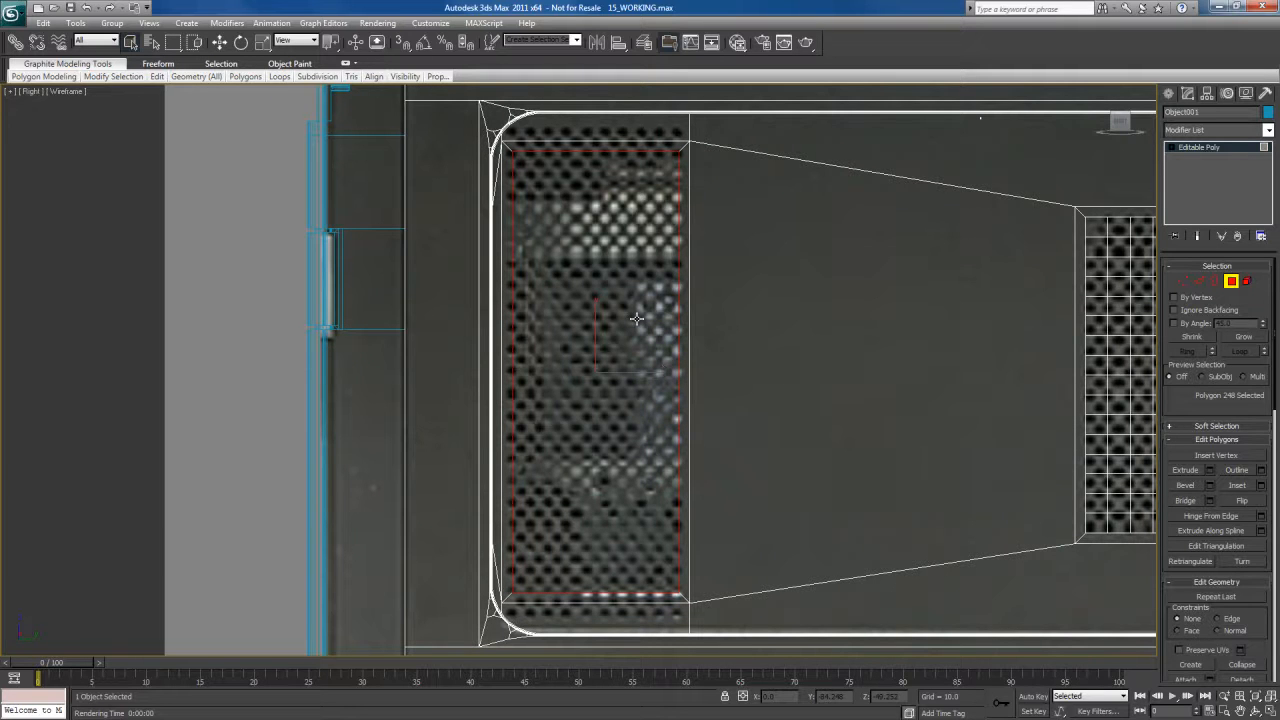
Connect the two long vertical edges of the narrow grille with 5 segments
key(2)
click(511, 352)
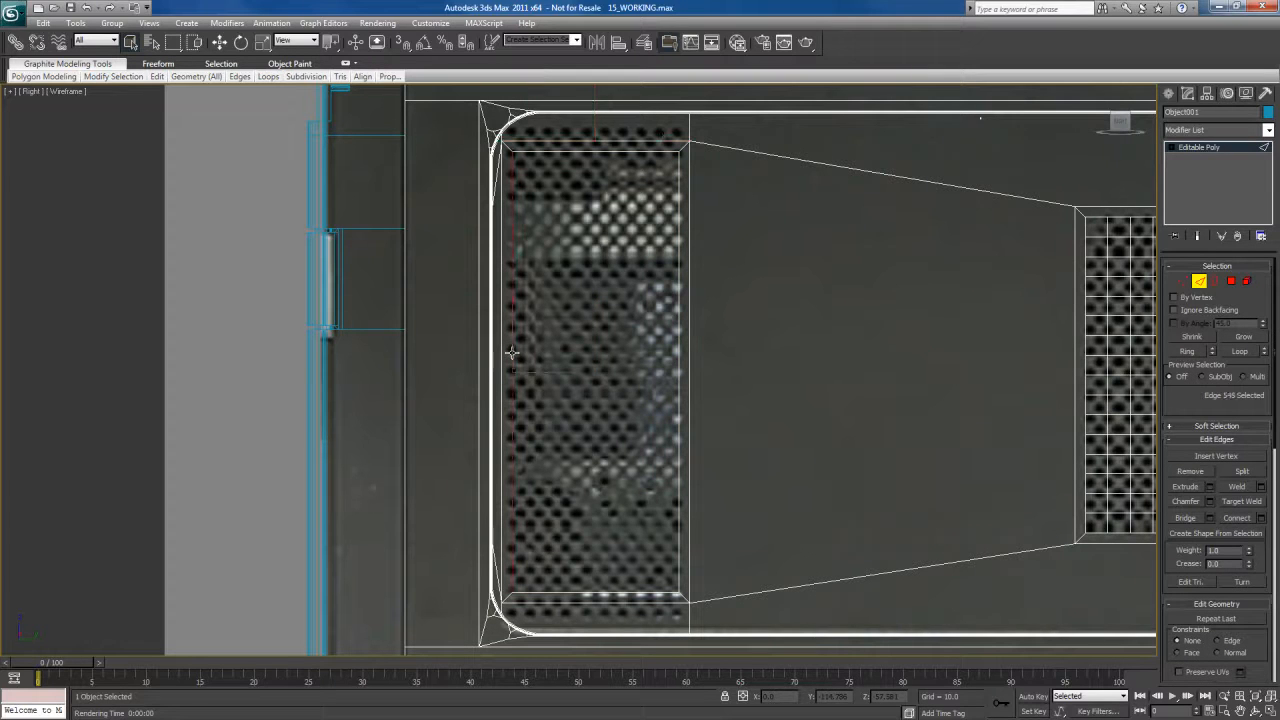
ctrl+click(677, 353)
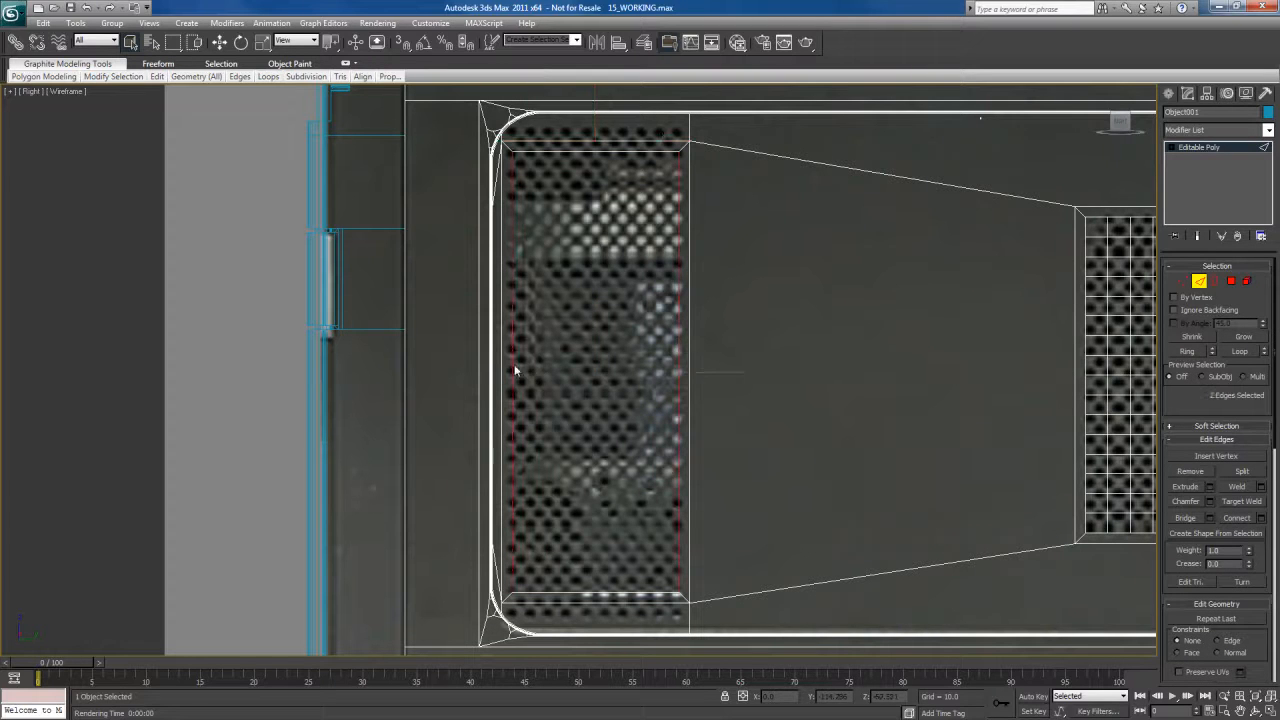
right_click(586, 291)
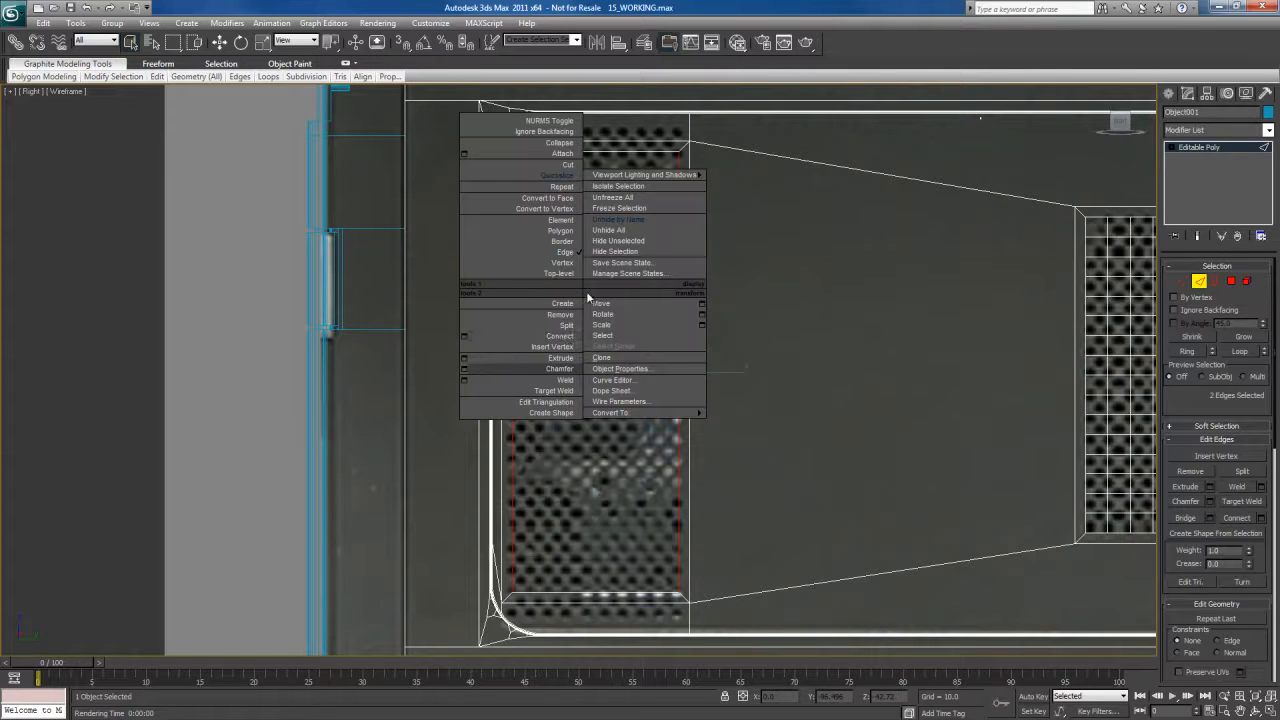
click(464, 337)
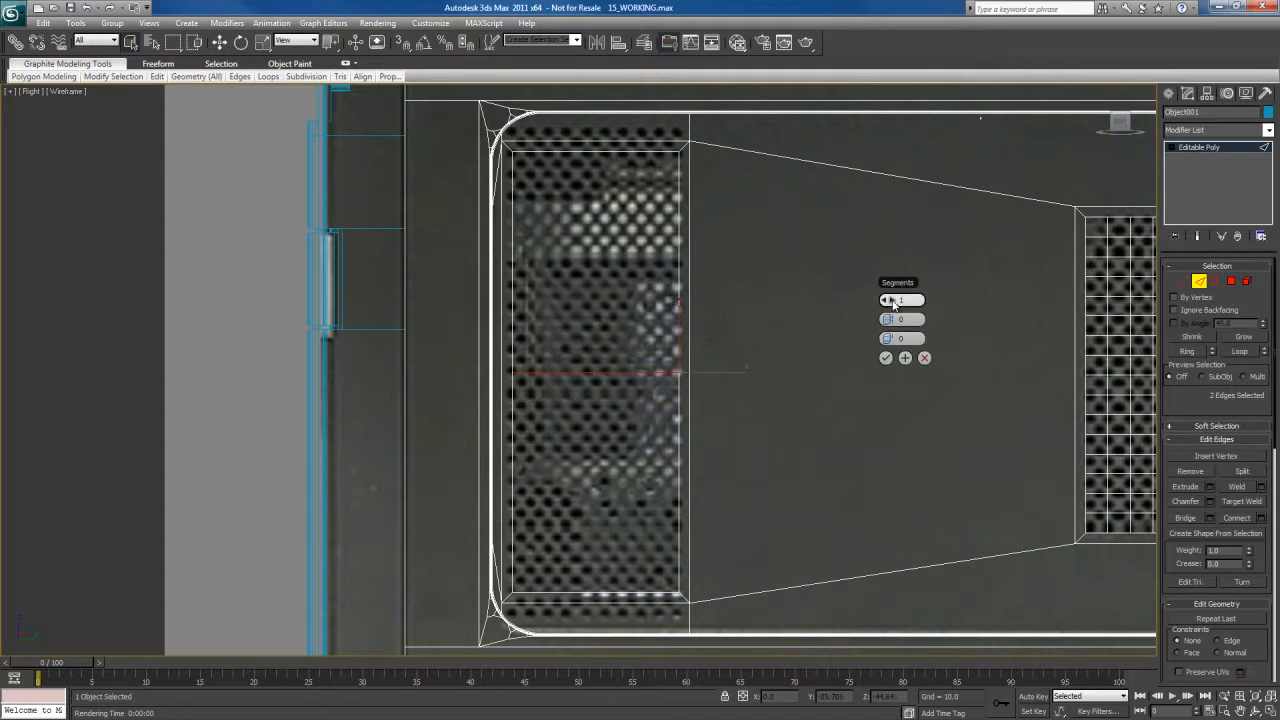
drag(887, 299, 893, 302)
click(886, 358)
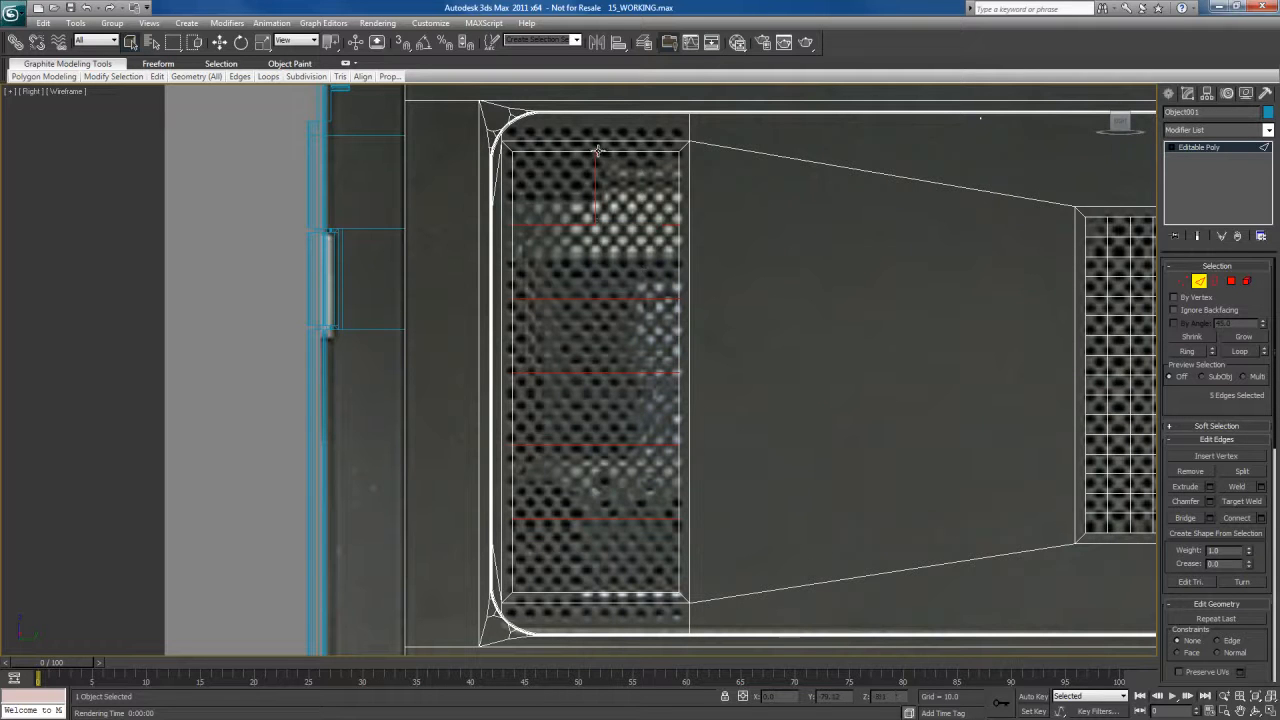
Select the seven horizontal edges across the narrow grille and connect them with 1 segment
drag(598, 151, 625, 599)
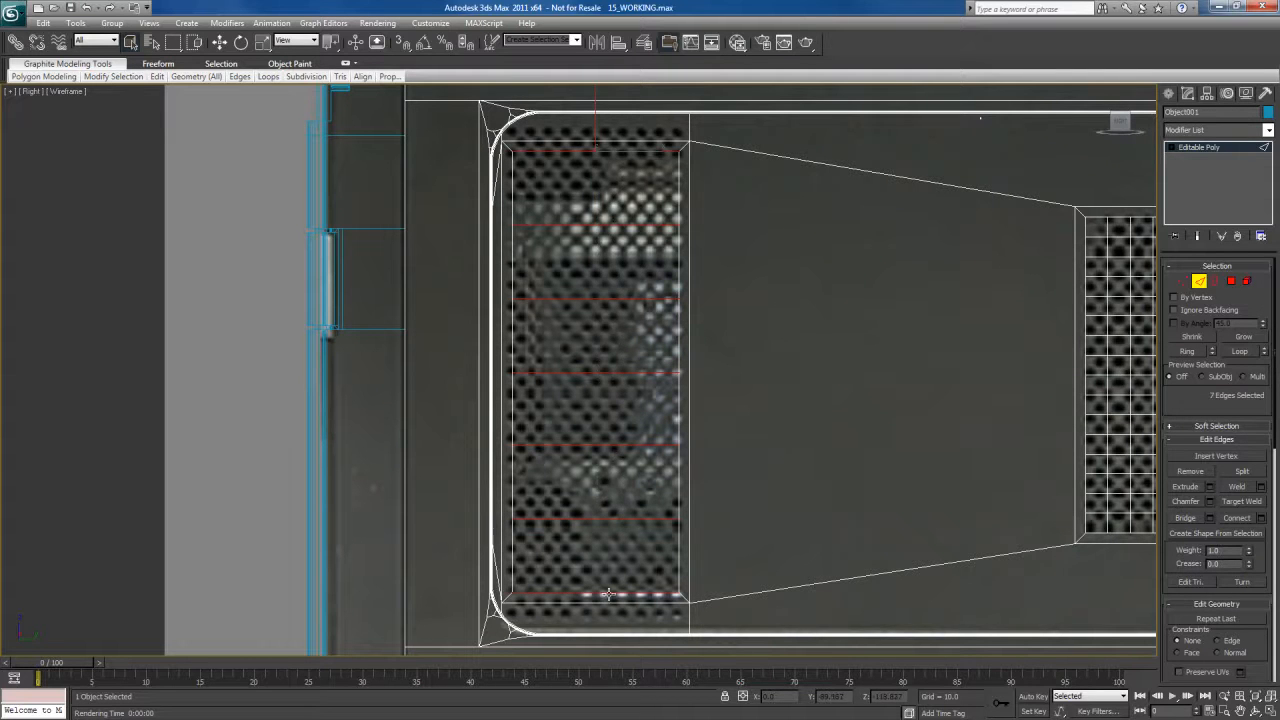
right_click(621, 330)
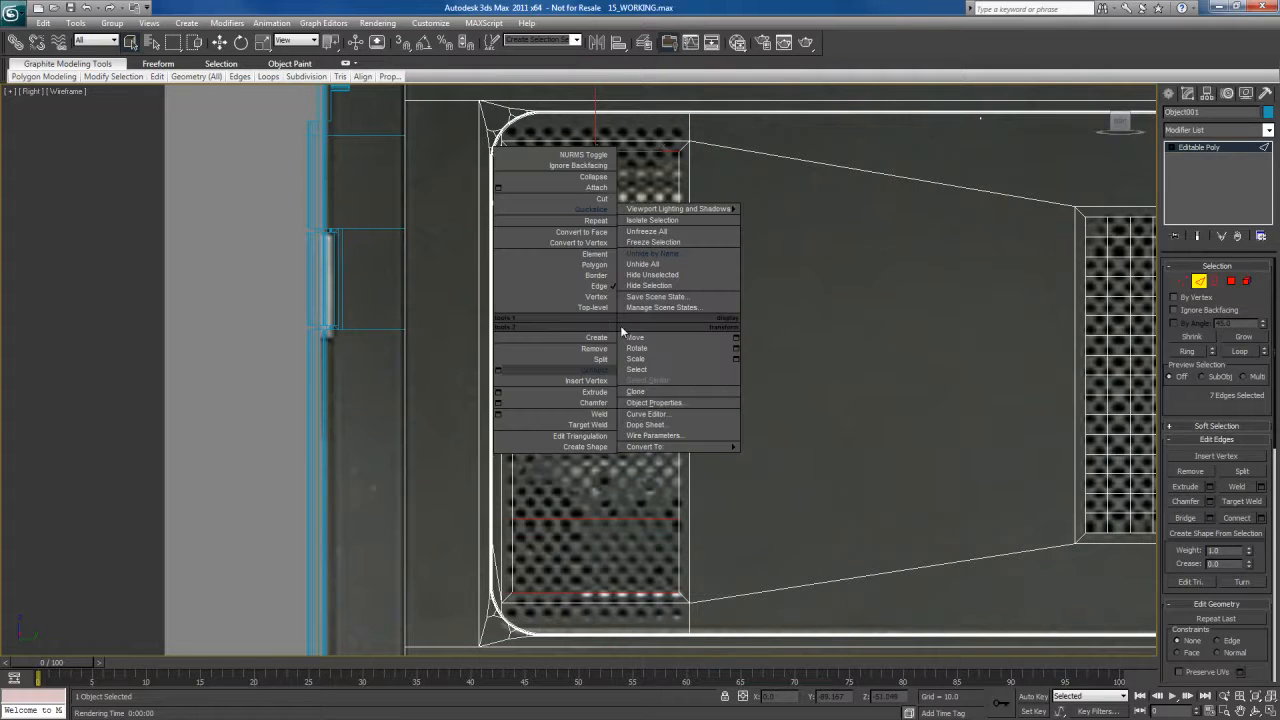
click(498, 370)
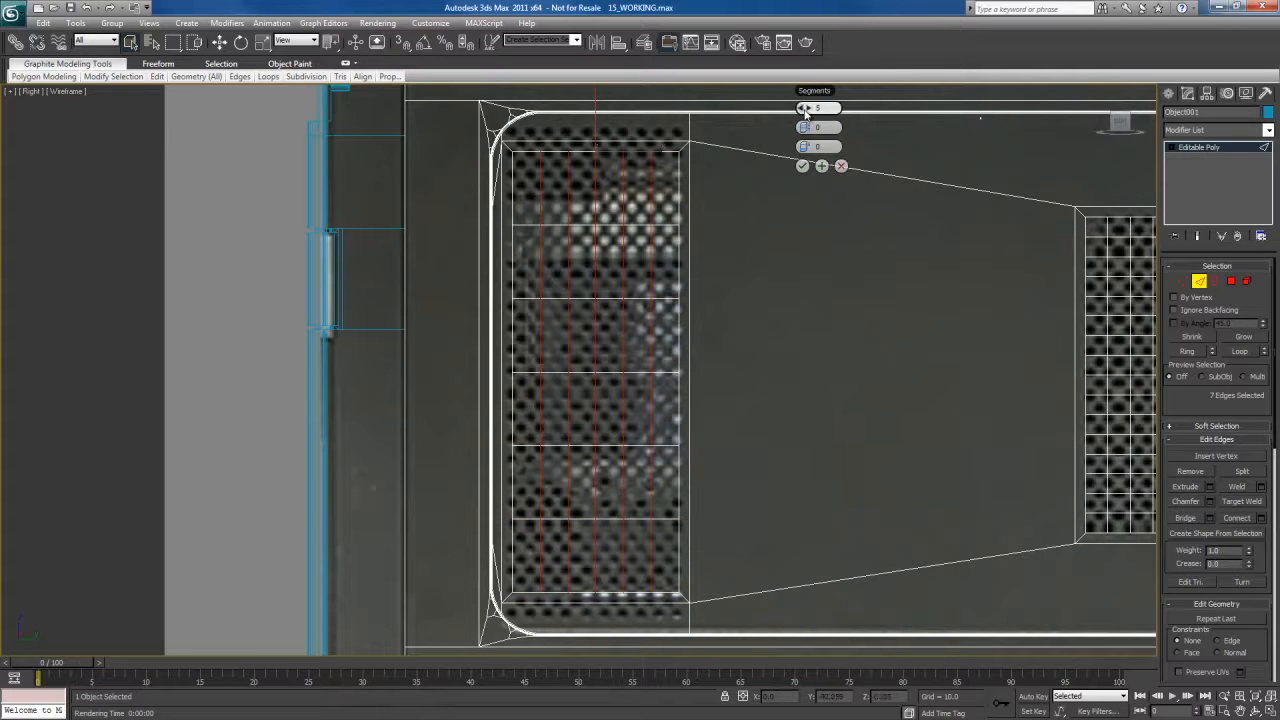
drag(794, 108, 787, 108)
click(802, 166)
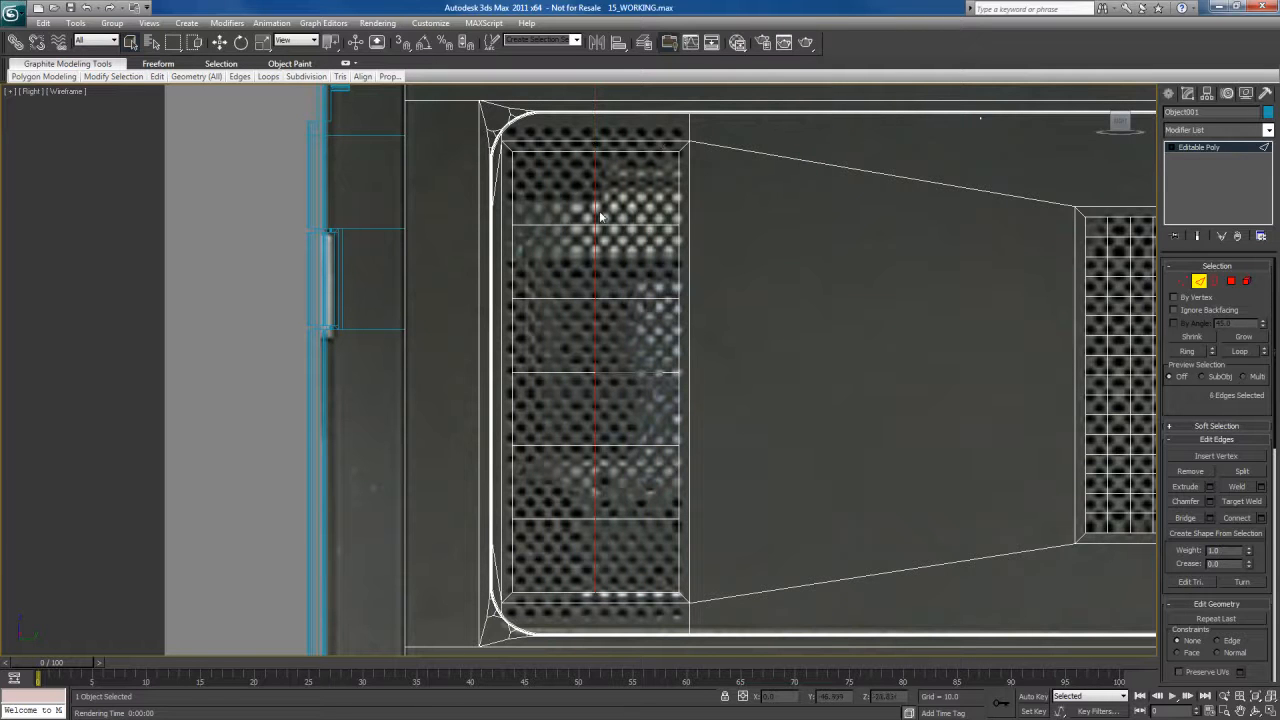
Select only the twelve polygons inside the narrow grille, leaving out the large background polygon
key(4)
drag(543, 190, 618, 564)
key(F2)
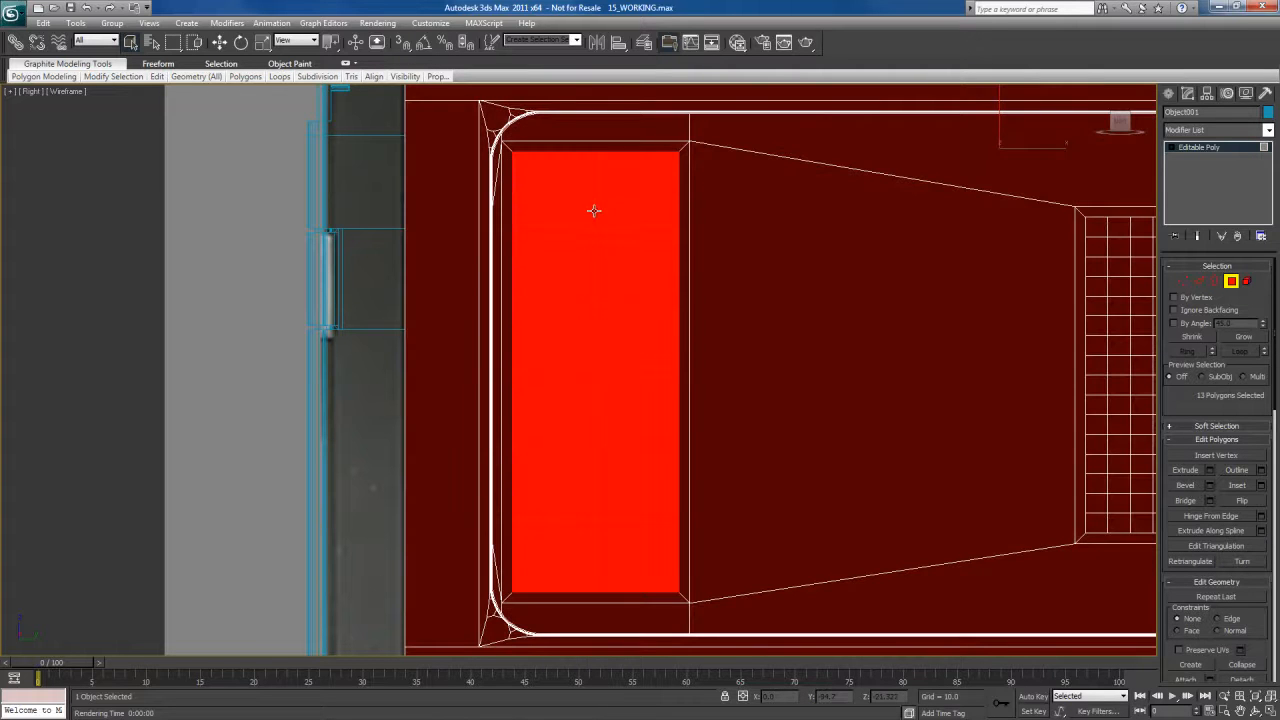
key(F2)
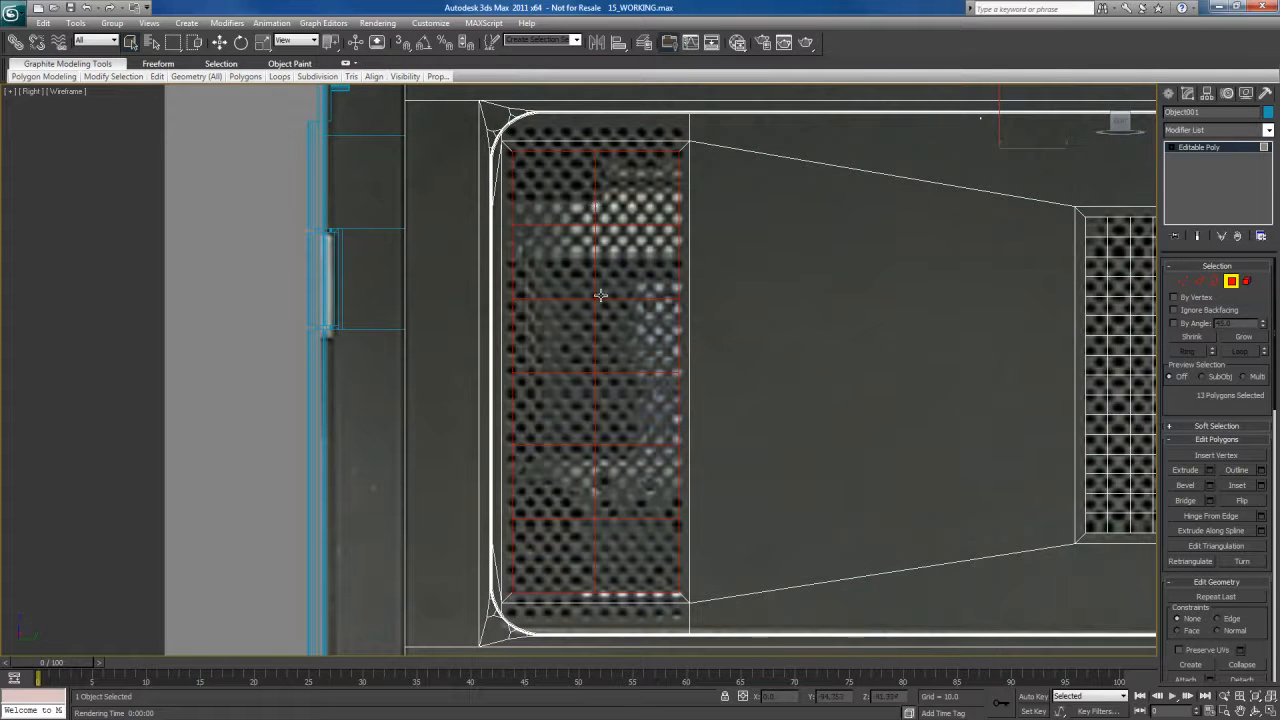
middle_drag(636, 287, 622, 289)
click(549, 197)
ctrl+click(612, 211)
ctrl+click(548, 271)
ctrl+click(620, 277)
ctrl+click(546, 331)
ctrl+click(608, 337)
ctrl+click(555, 388)
ctrl+click(597, 423)
ctrl+click(560, 471)
ctrl+click(623, 475)
ctrl+click(565, 551)
ctrl+click(604, 551)
Inspect the selected narrow grille polygons from several angles in the Perspective view and return to the Right view
key(alt+w)
key(alt+w)
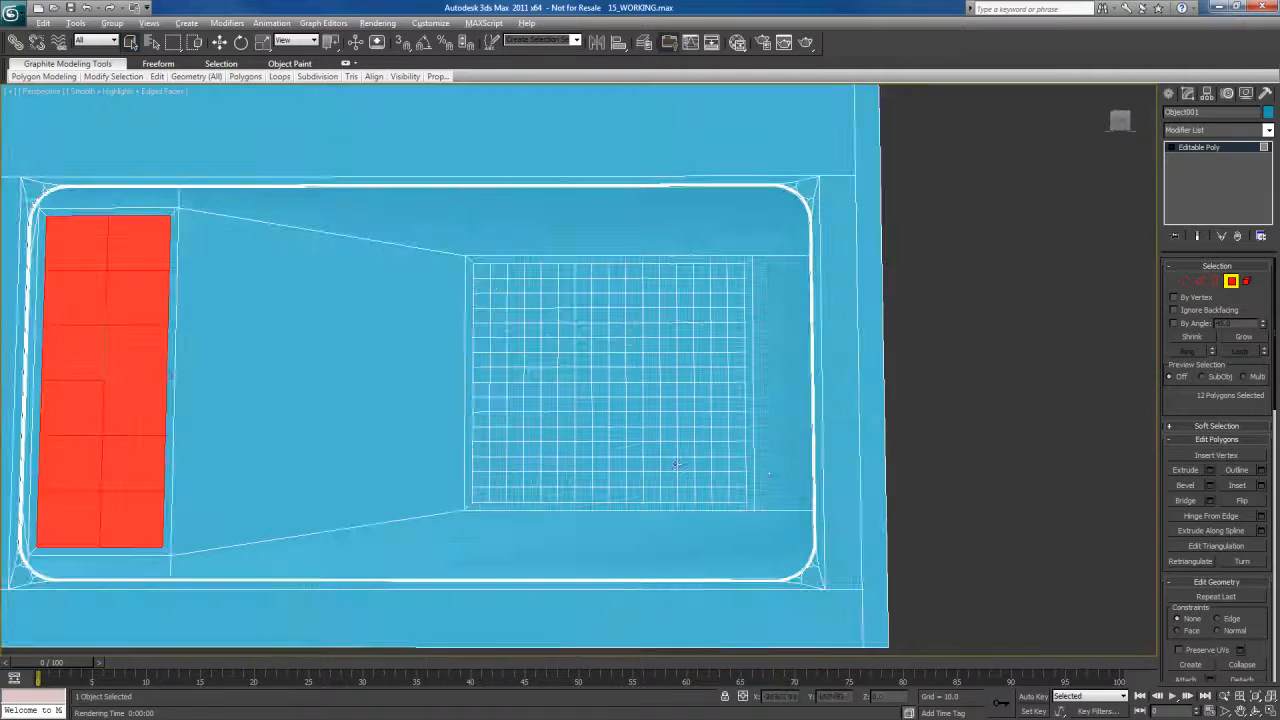
scroll(557, 443, up, 8)
alt+middle_drag(590, 434, 683, 457)
scroll(640, 452, down, 5)
alt+middle_drag(537, 446, 610, 430)
scroll(625, 428, up, 6)
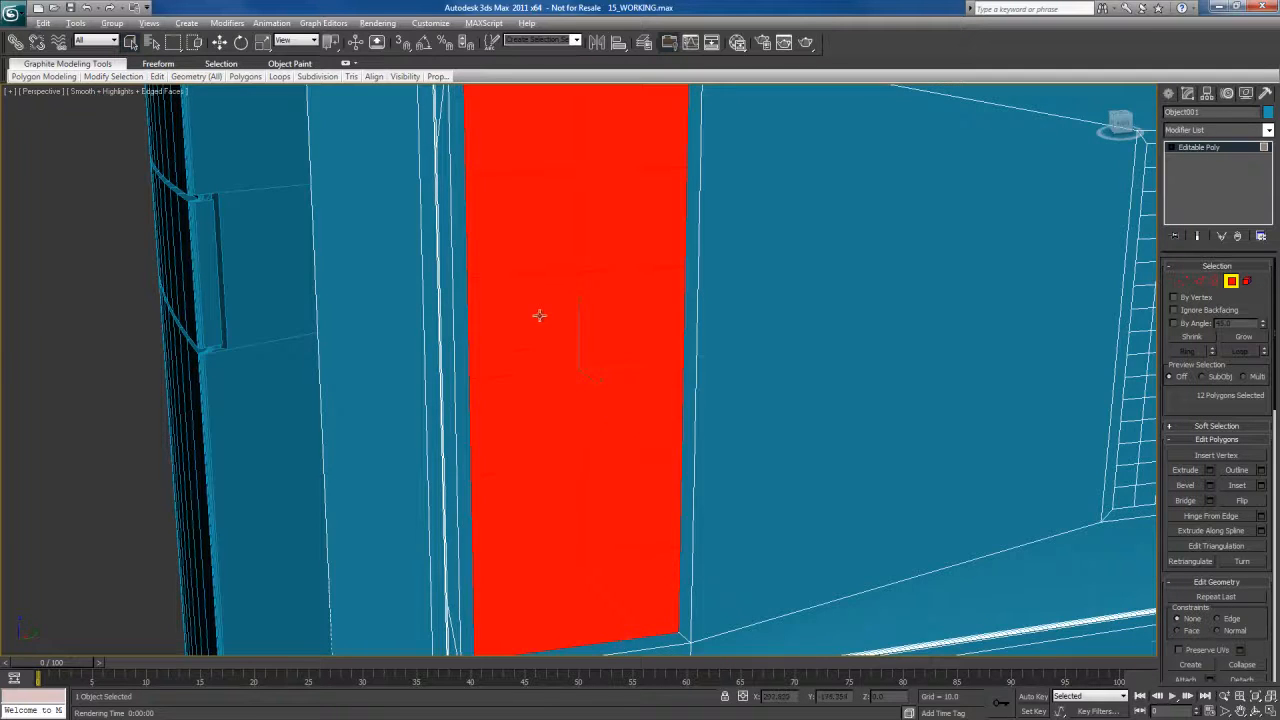
key(alt+w)
key(alt+w)
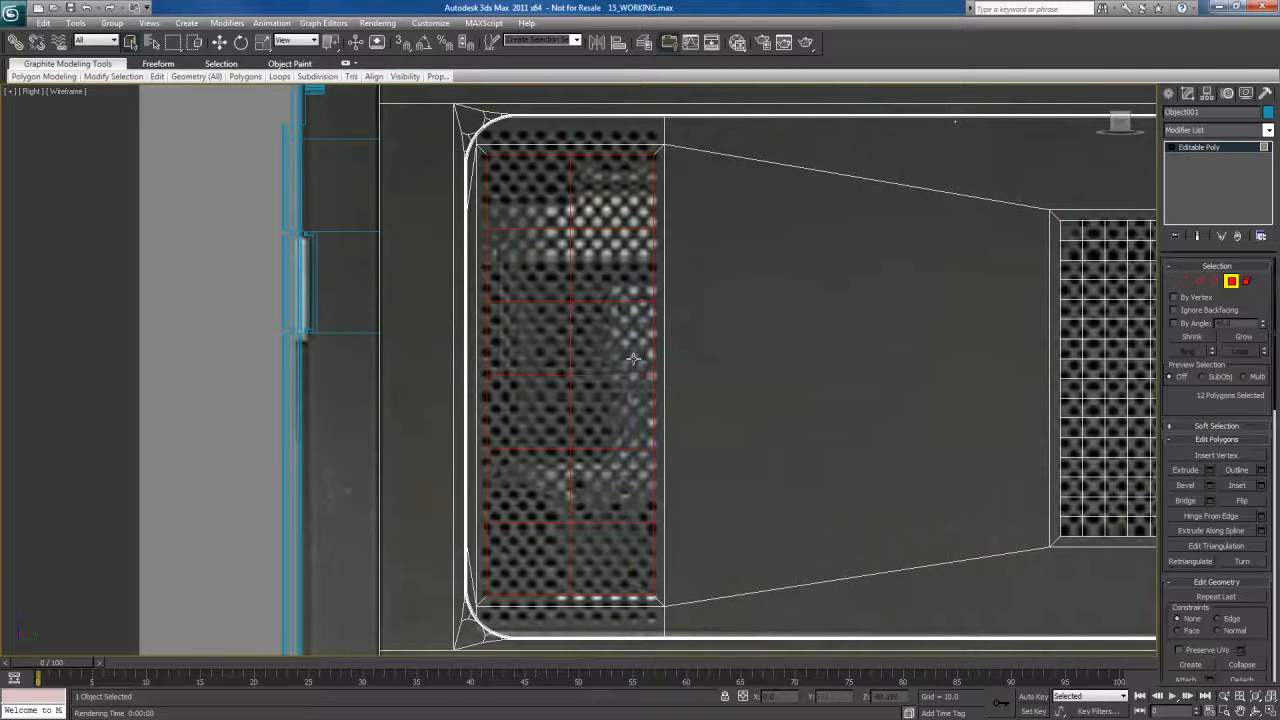
Tessellate the twelve narrow grille polygons twice by Edge with a tension of 0.0
right_click(624, 284)
mouse_move(317, 76)
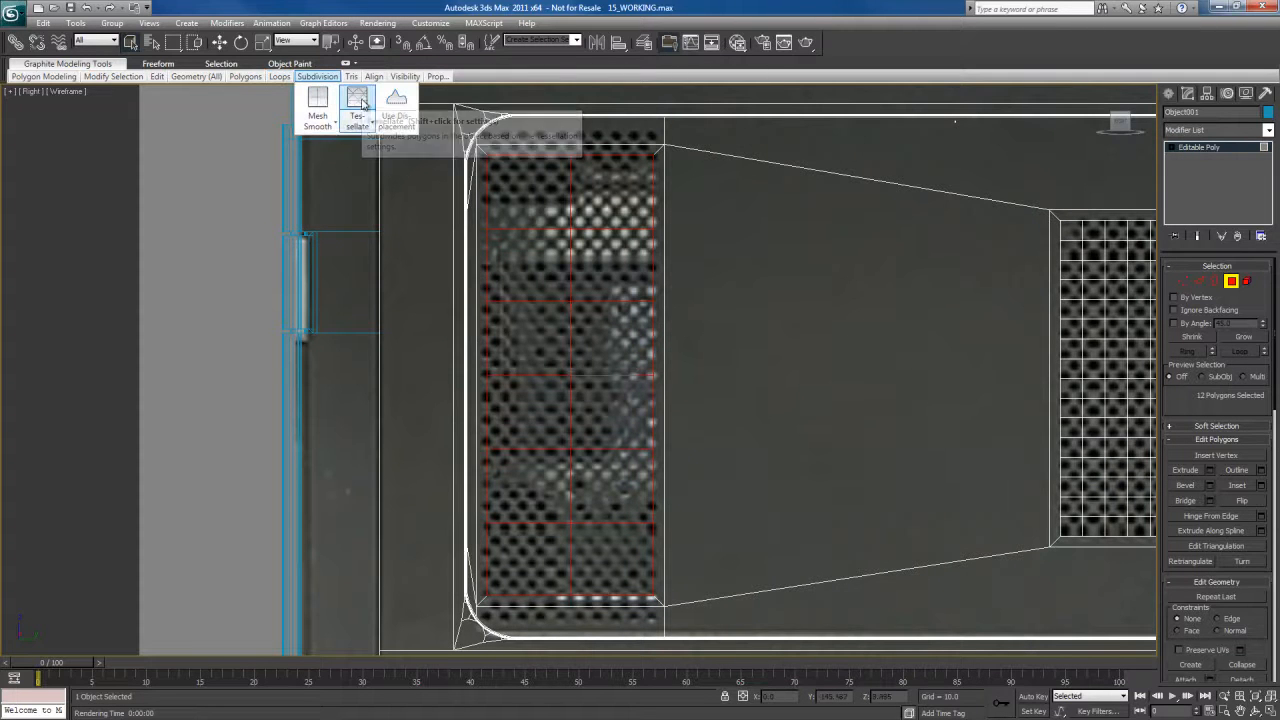
shift+click(362, 104)
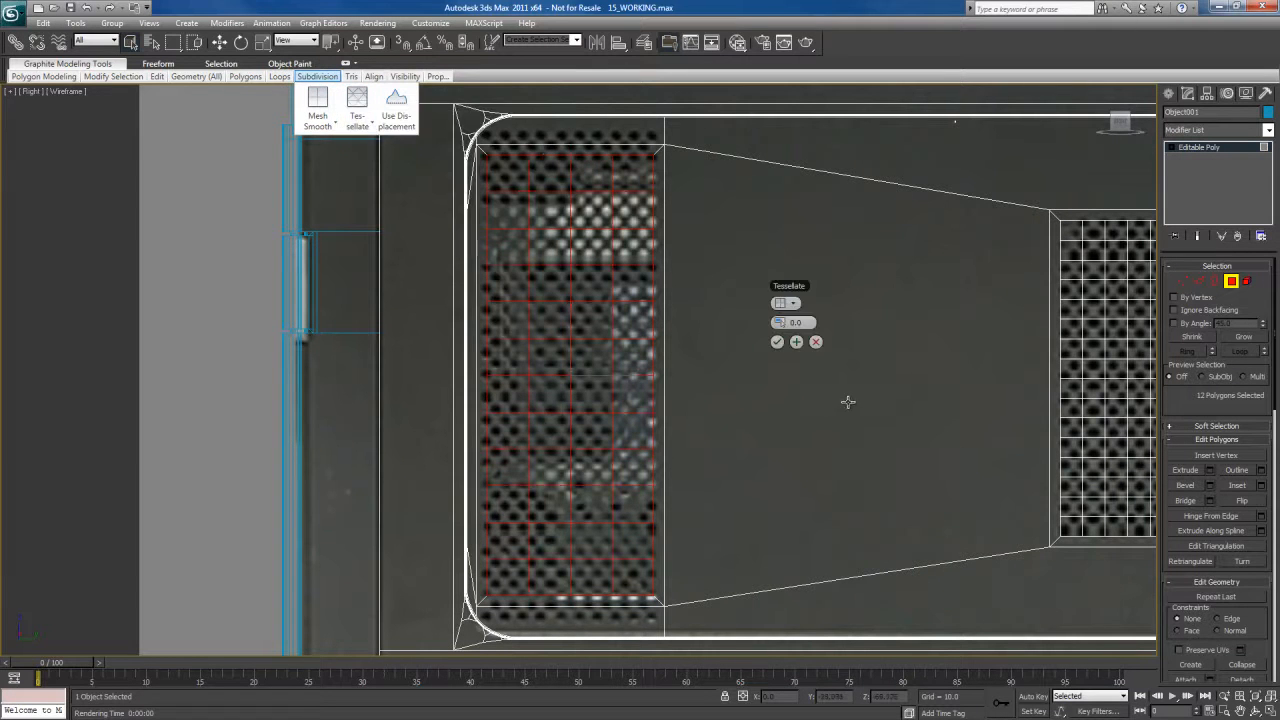
click(797, 342)
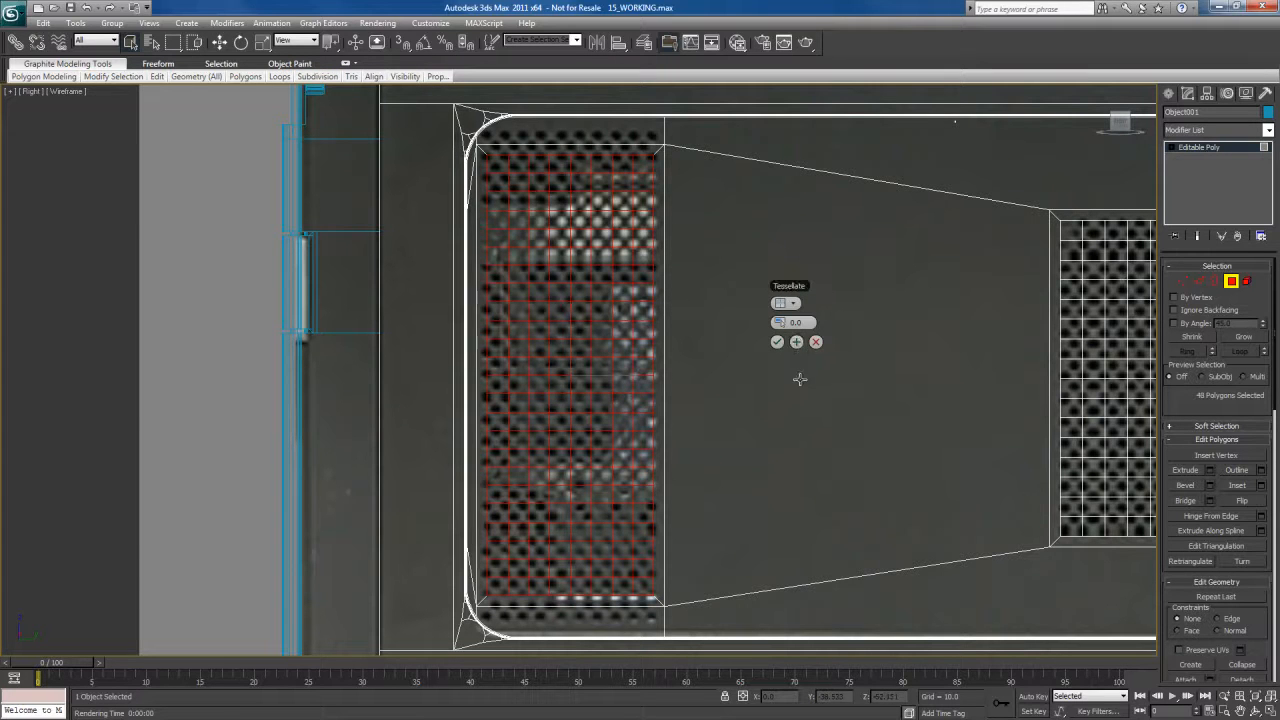
click(777, 342)
Try to add the square grille's polygons to the narrow grille selection in the Right view
middle_drag(543, 221, 498, 219)
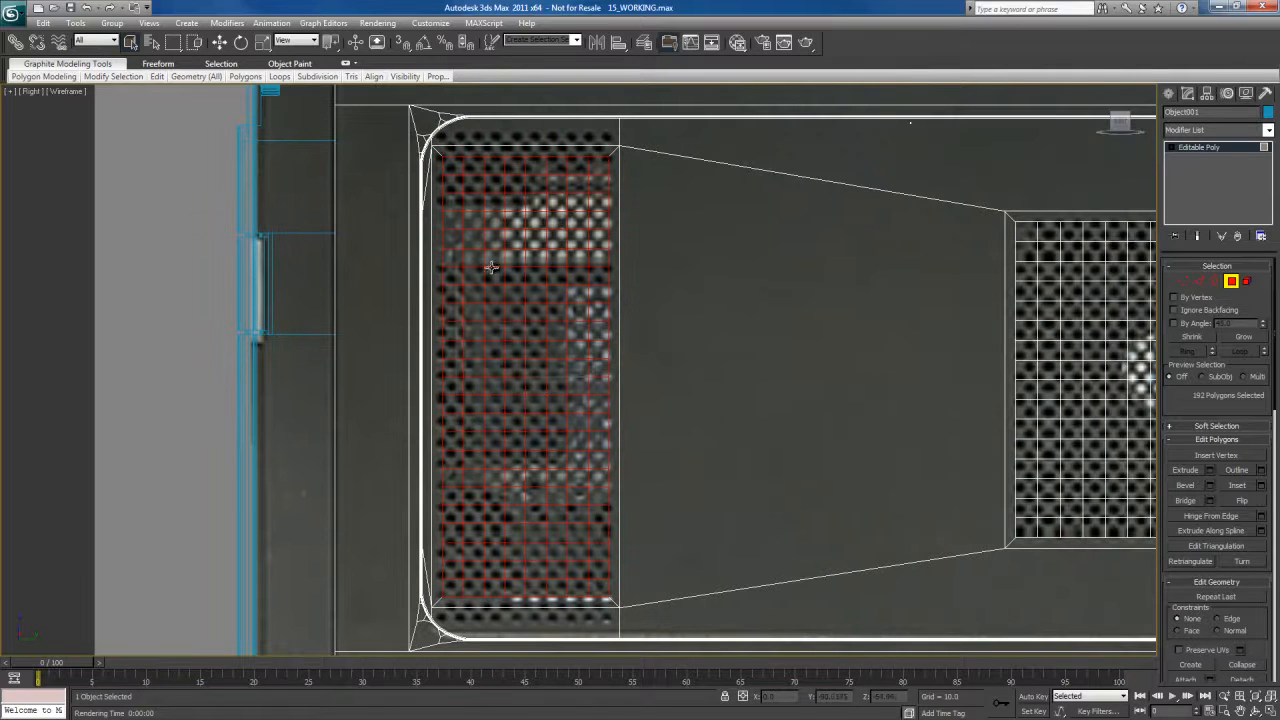
middle_drag(740, 449, 690, 441)
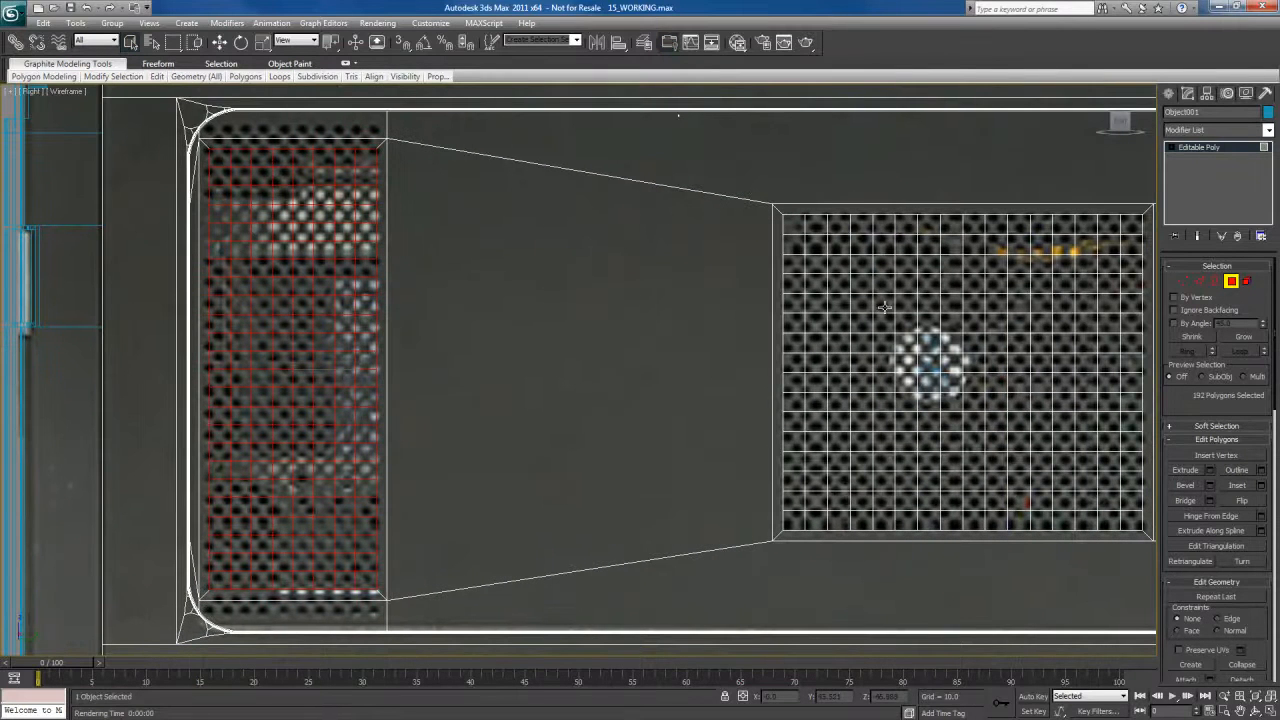
middle_drag(976, 315, 865, 310)
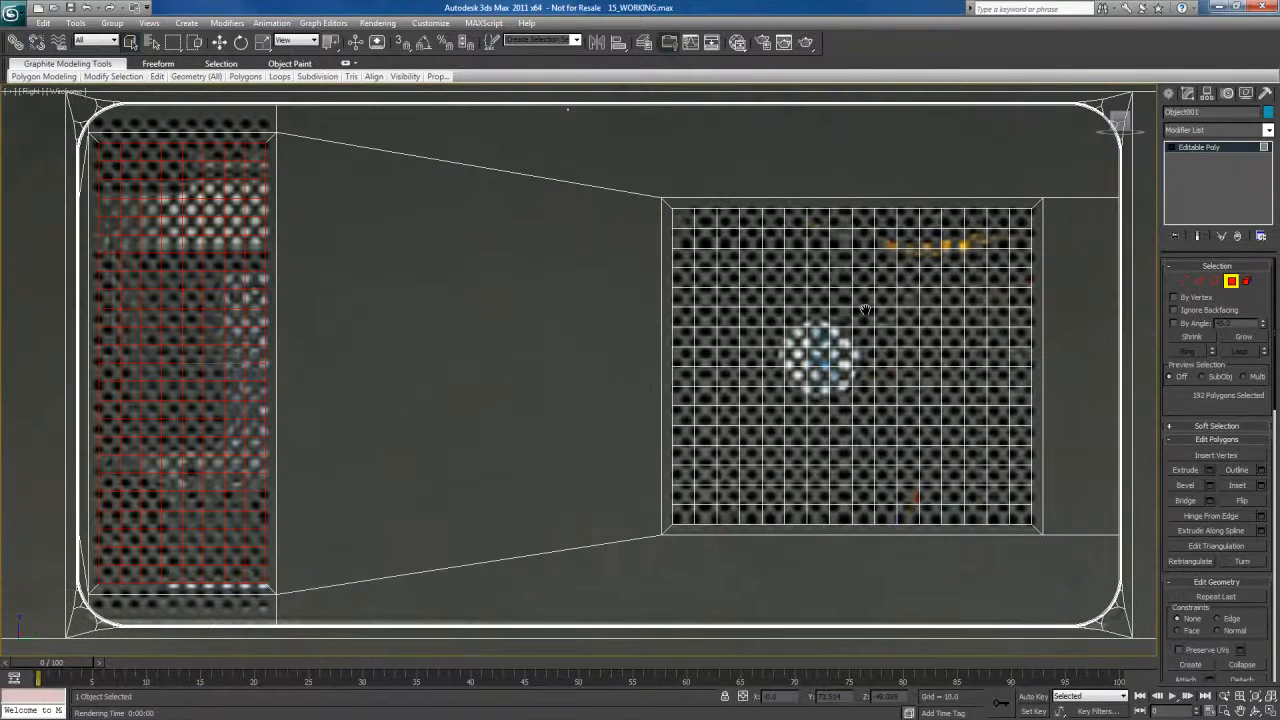
middle_drag(865, 310, 802, 289)
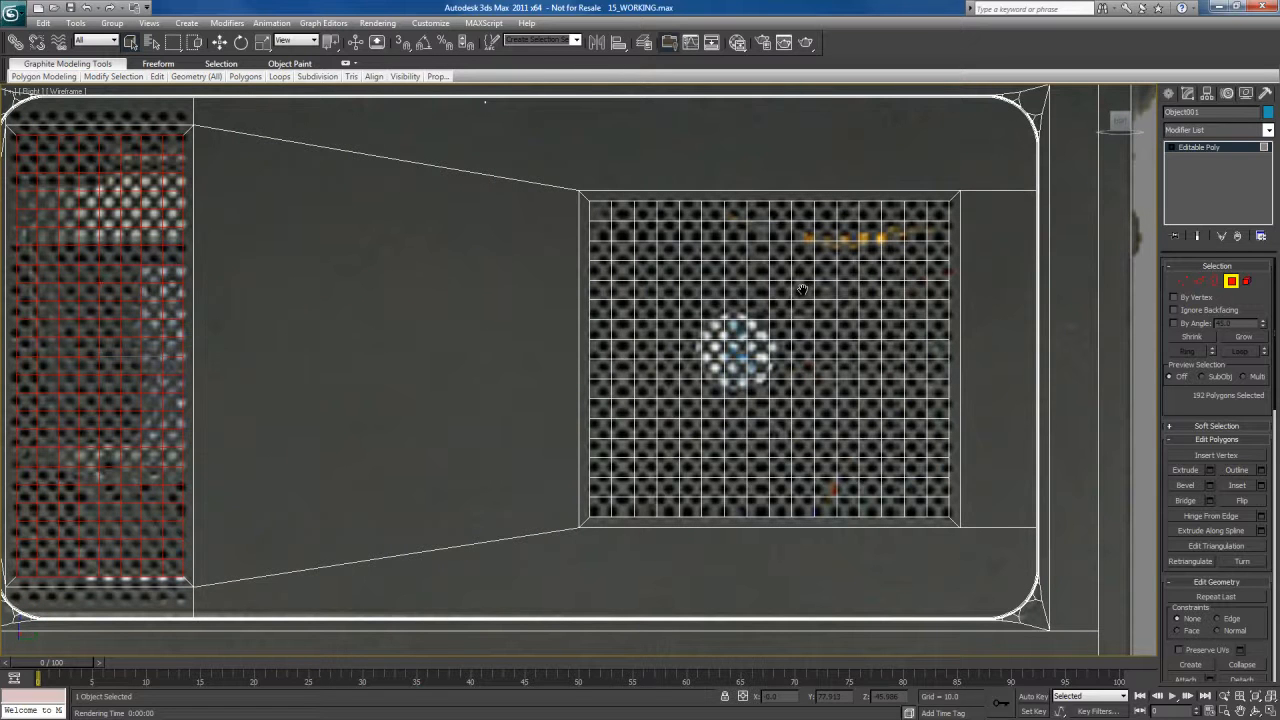
middle_drag(752, 284, 690, 277)
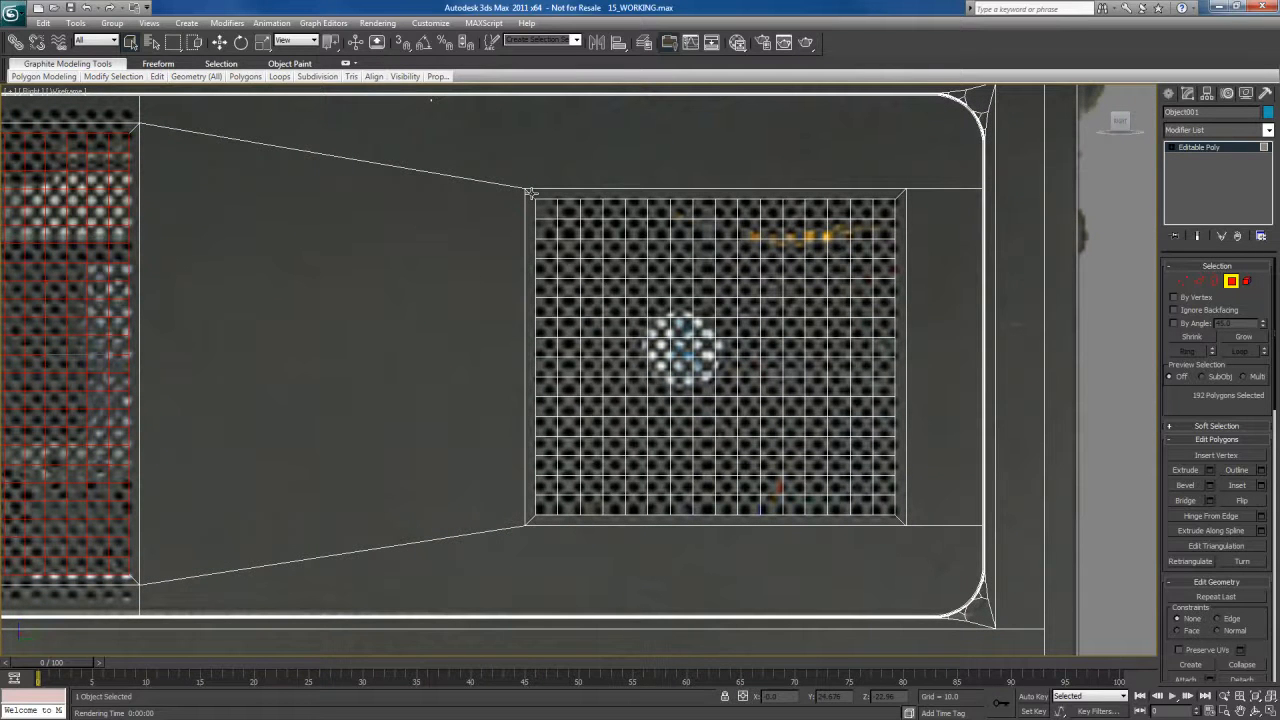
ctrl+click(530, 193)
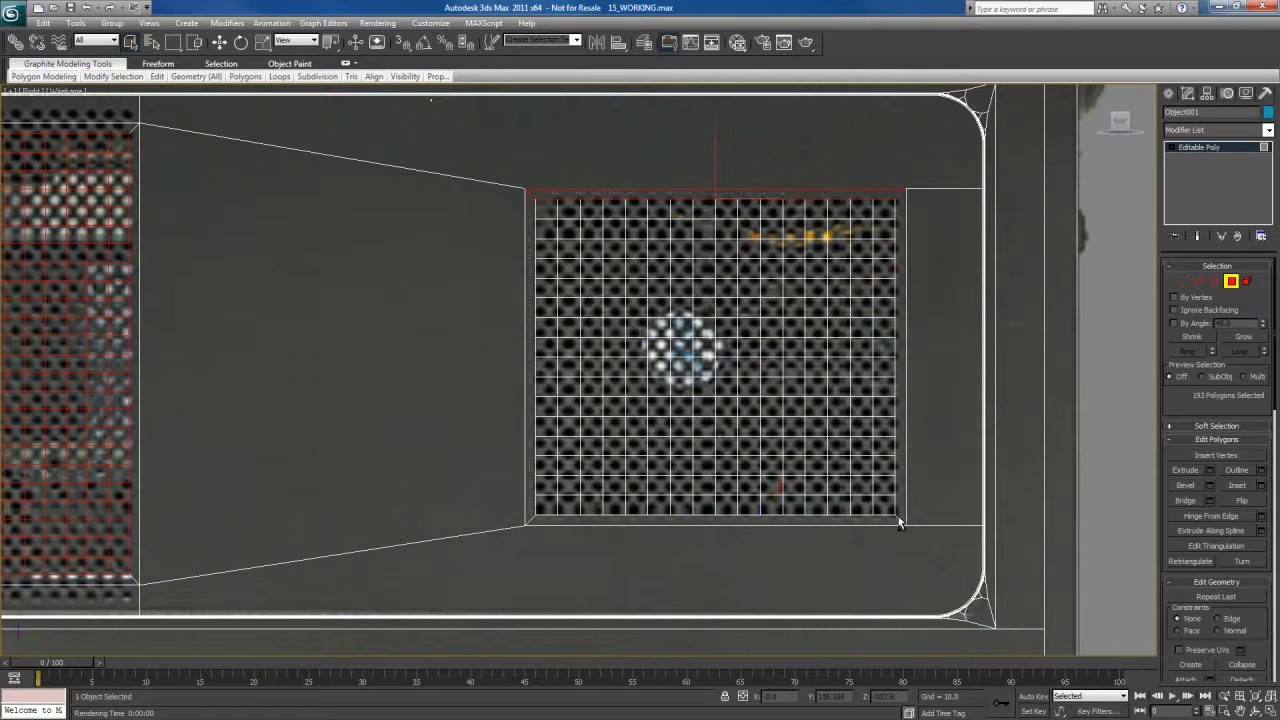
key(ctrl+a)
Check the enlarged selection in the Perspective view and undo it back to only the narrow grille polygons
middle_drag(577, 333, 618, 346)
key(alt+w)
right_click(880, 461)
key(alt+w)
alt+middle_drag(723, 434, 745, 418)
scroll(743, 418, down, 3)
alt+middle_drag(520, 388, 722, 400)
alt+middle_drag(480, 357, 526, 371)
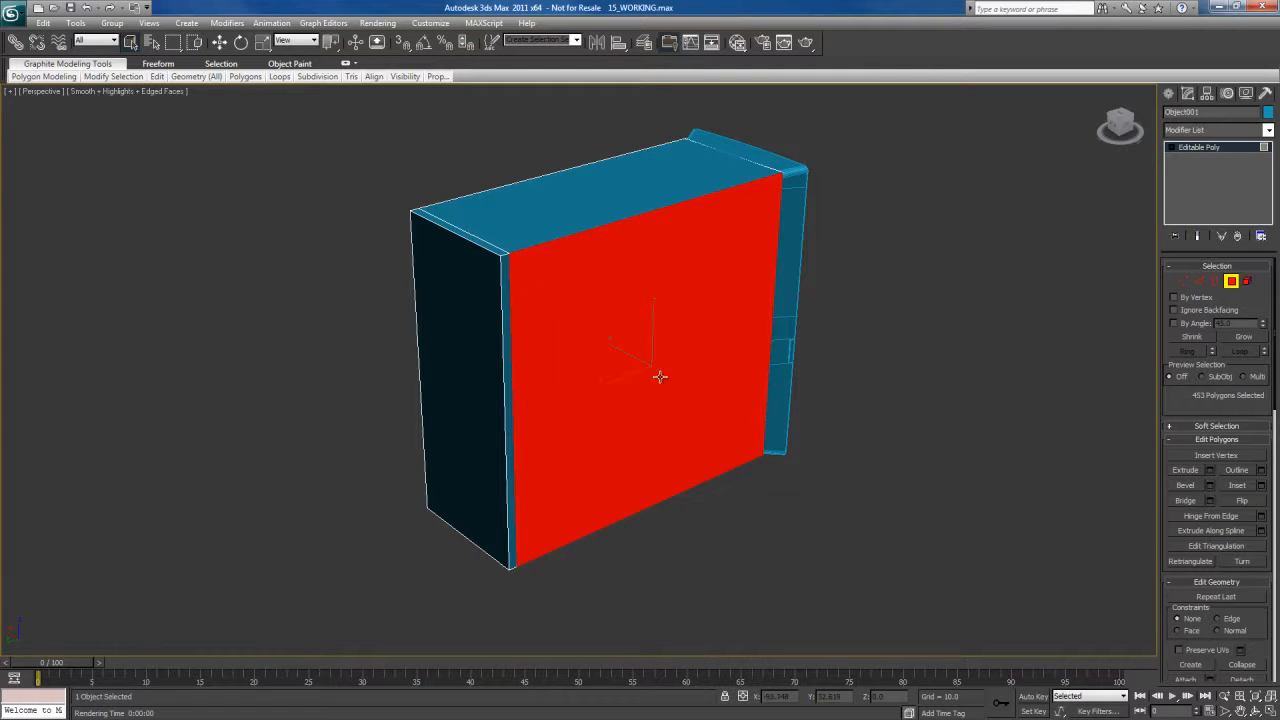
key(ctrl+z)
alt+middle_drag(832, 379, 704, 381)
scroll(668, 363, up, 3)
key(ctrl+z)
middle_drag(416, 326, 374, 314)
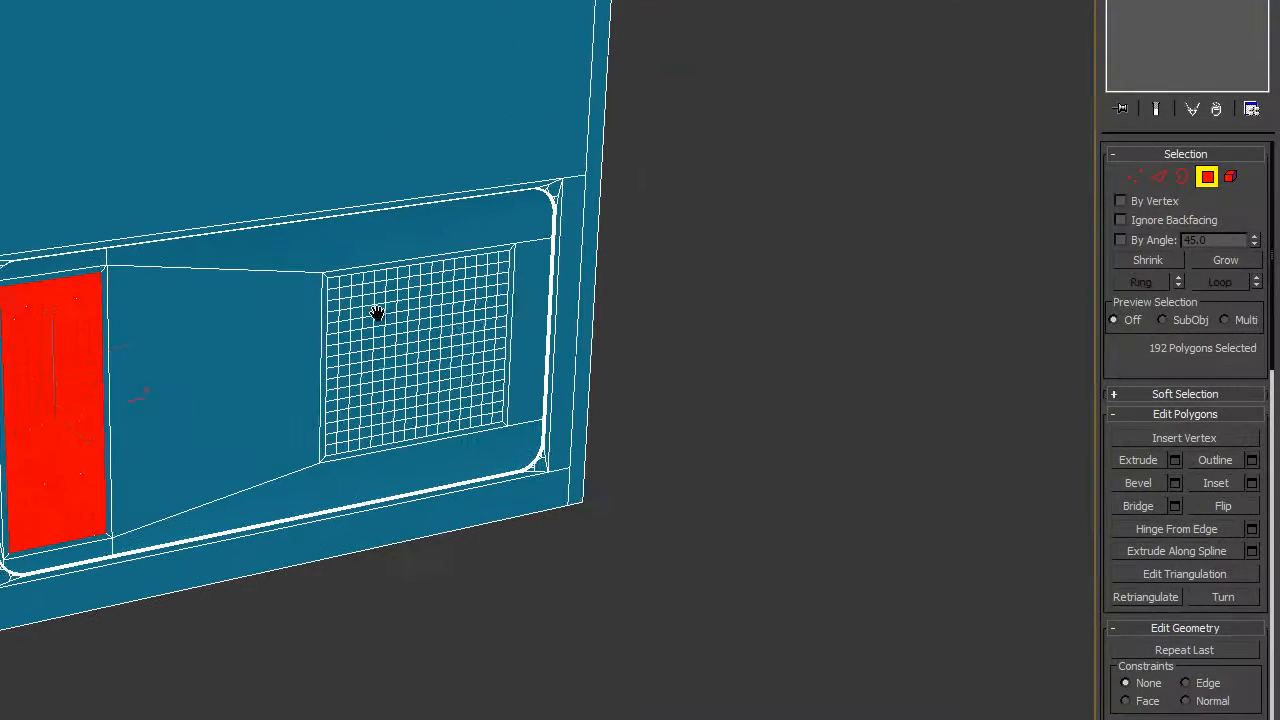
Turn on Ignore Backfacing for the polygon selection and bring the square grille close in the Perspective view
click(1139, 221)
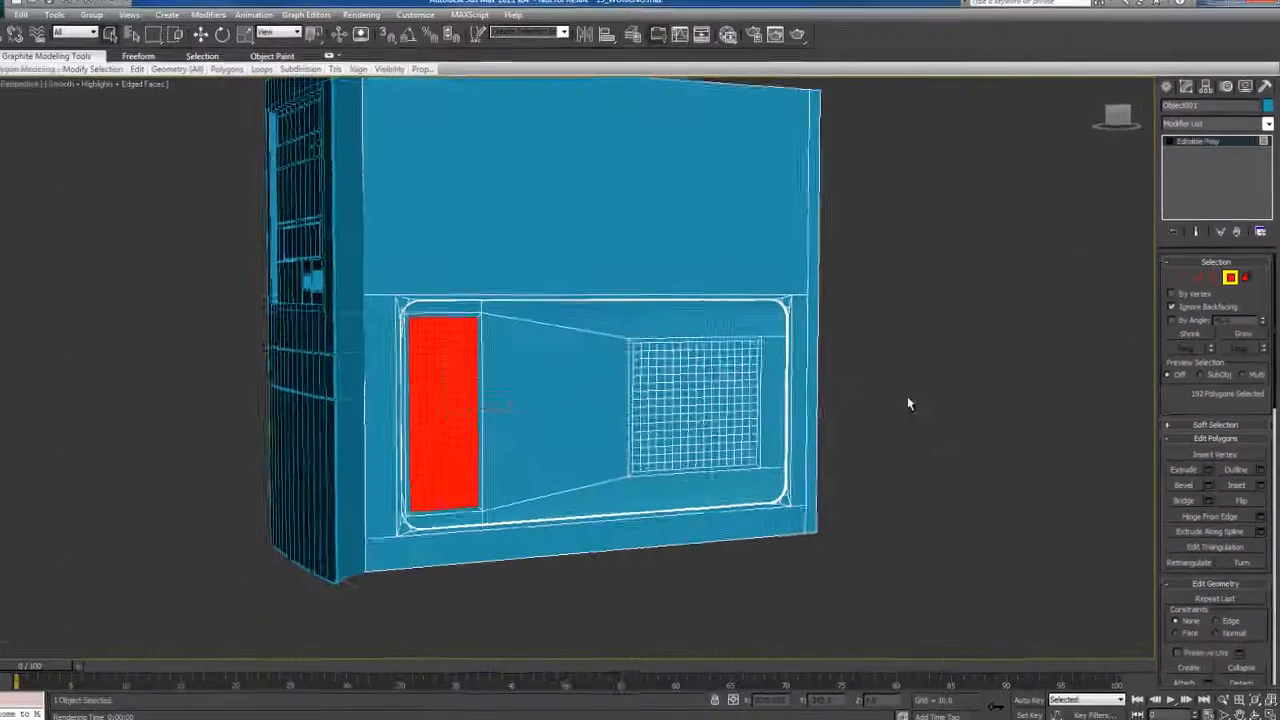
alt+middle_drag(908, 399, 775, 357)
scroll(765, 360, up, 3)
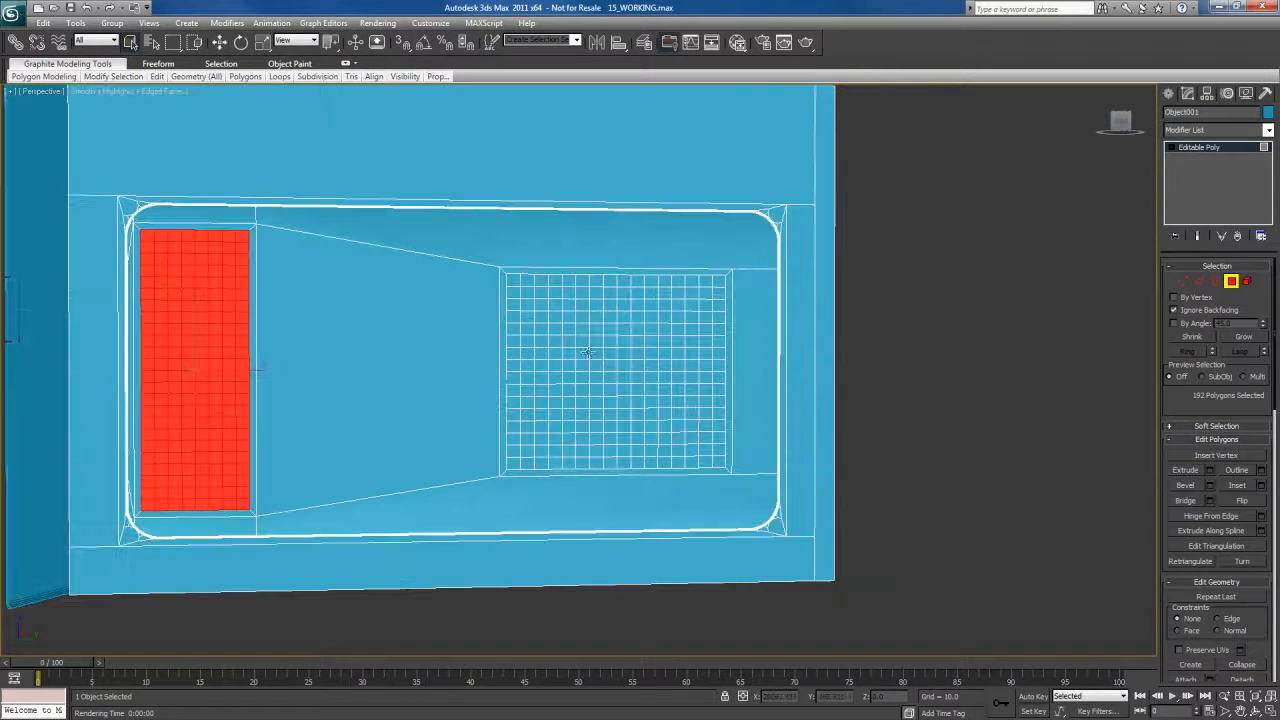
Try to add the square grille's polygons to the selection in the Perspective view, then undo the selection
ctrl+drag(568, 303, 706, 435)
alt+middle_drag(640, 402, 475, 417)
mouse_move(690, 399)
alt+middle_down()
mouse_move(688, 378)
mouse_move(688, 393)
alt+middle_up()
key(ctrl+z)
key(ctrl+z)
Add all polygons of the square grille to the narrow grille selection in the Right view, excluding its surrounding frame
key(alt+w)
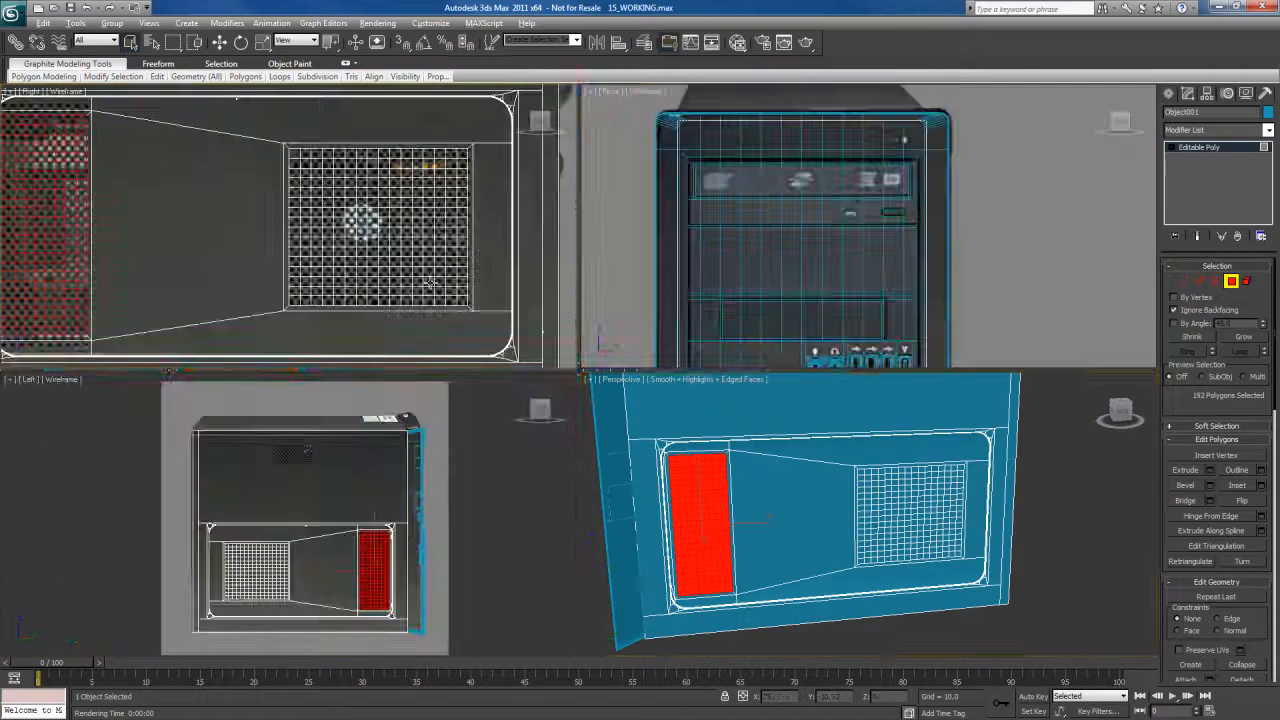
right_click(463, 294)
key(alt+w)
middle_drag(753, 331, 672, 326)
click(511, 221)
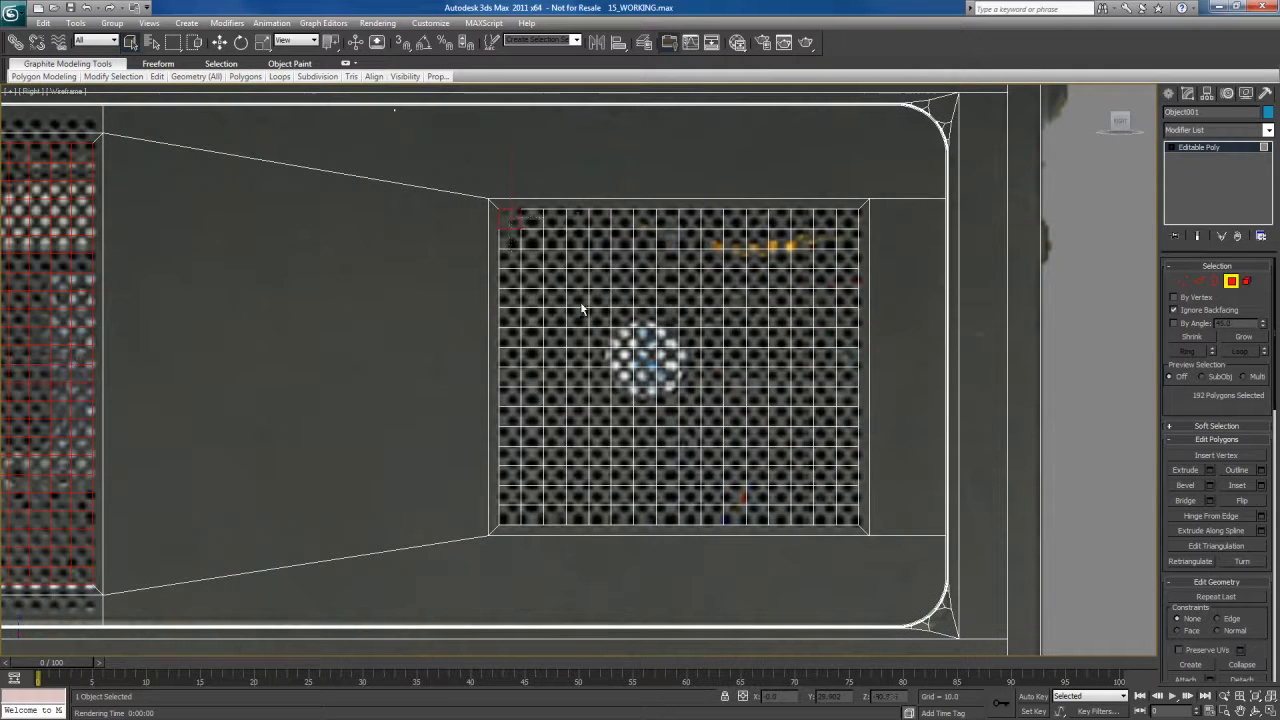
ctrl+drag(511, 221, 852, 511)
middle_drag(558, 390, 774, 409)
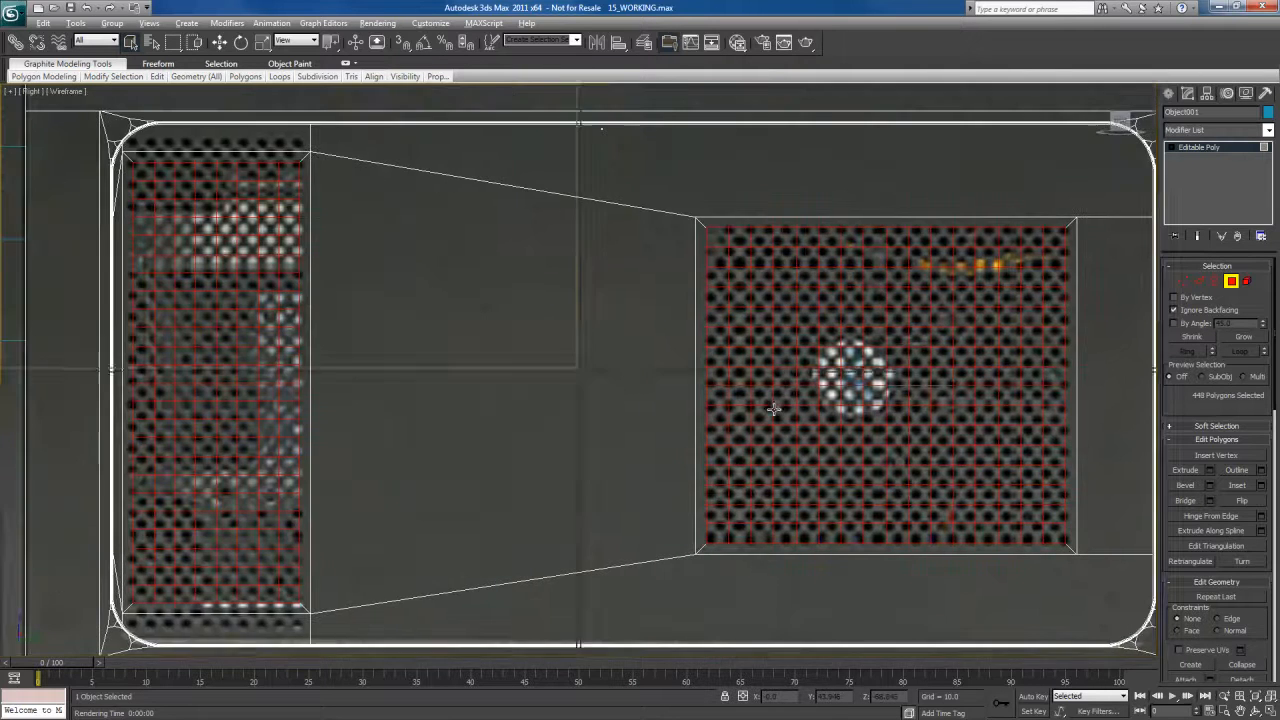
Examine the selected polygons of both grilles in the Perspective view for unwanted faces
key(alt+w)
right_click(868, 428)
key(alt+w)
scroll(603, 389, up, 10)
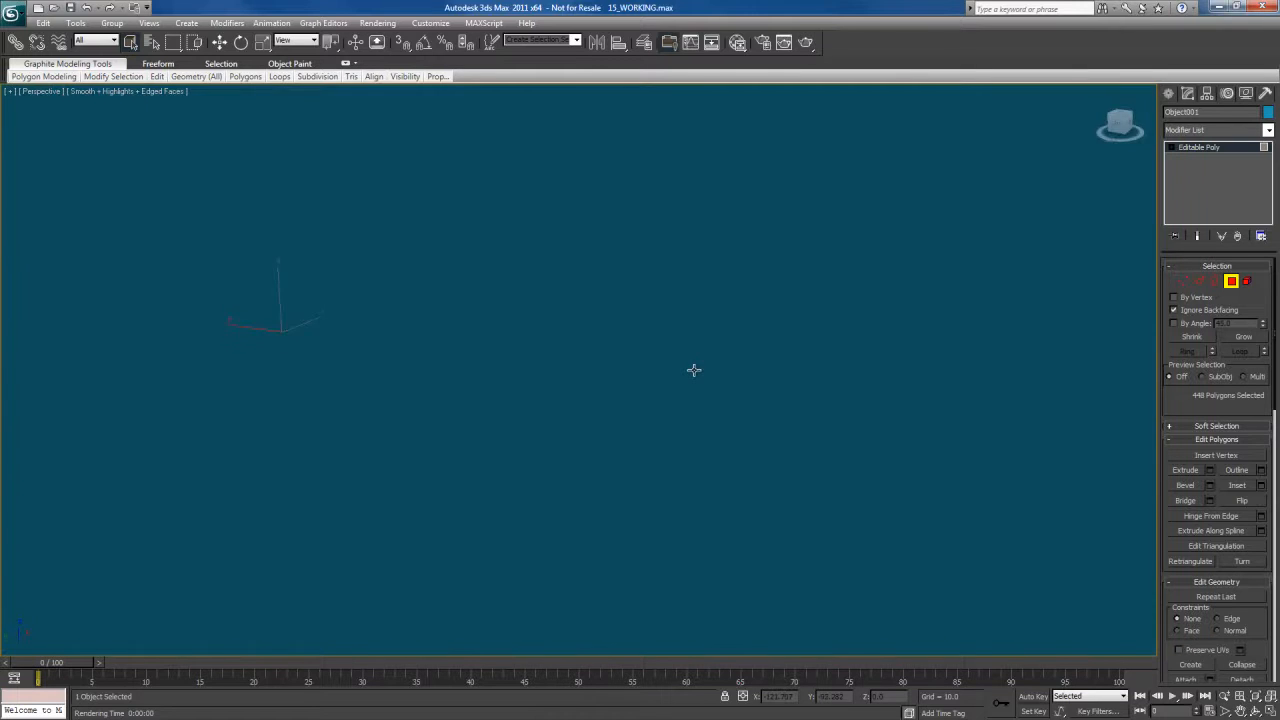
scroll(694, 370, down, 5)
alt+middle_drag(693, 370, 599, 442)
key(alt+x)
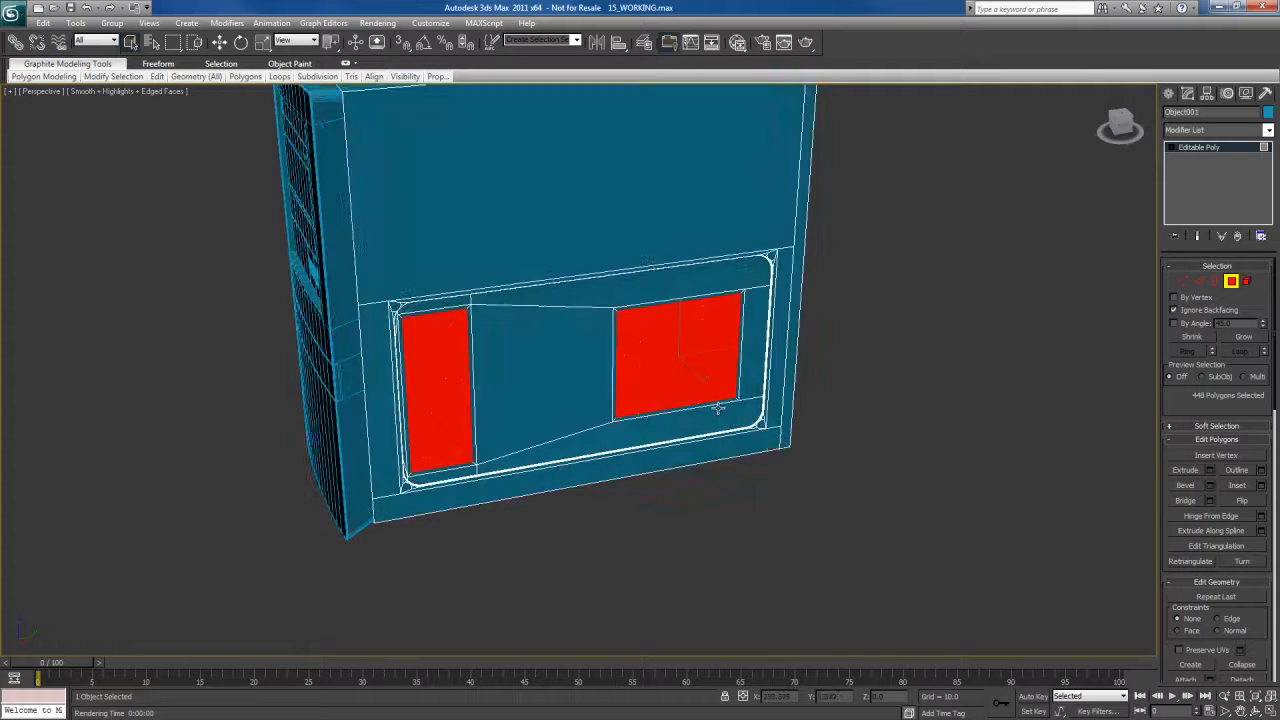
scroll(751, 406, up, 5)
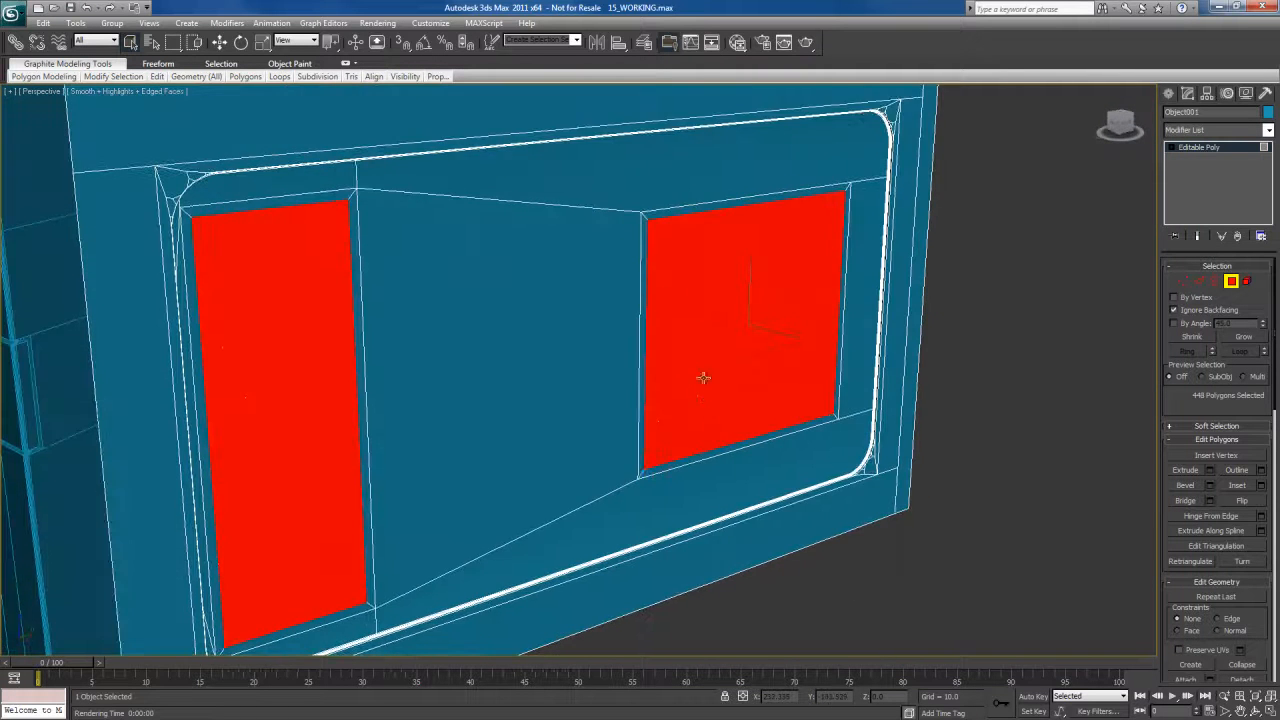
Inset the selected polygons of both grilles By Polygon with an amount of 0.815
right_click(703, 298)
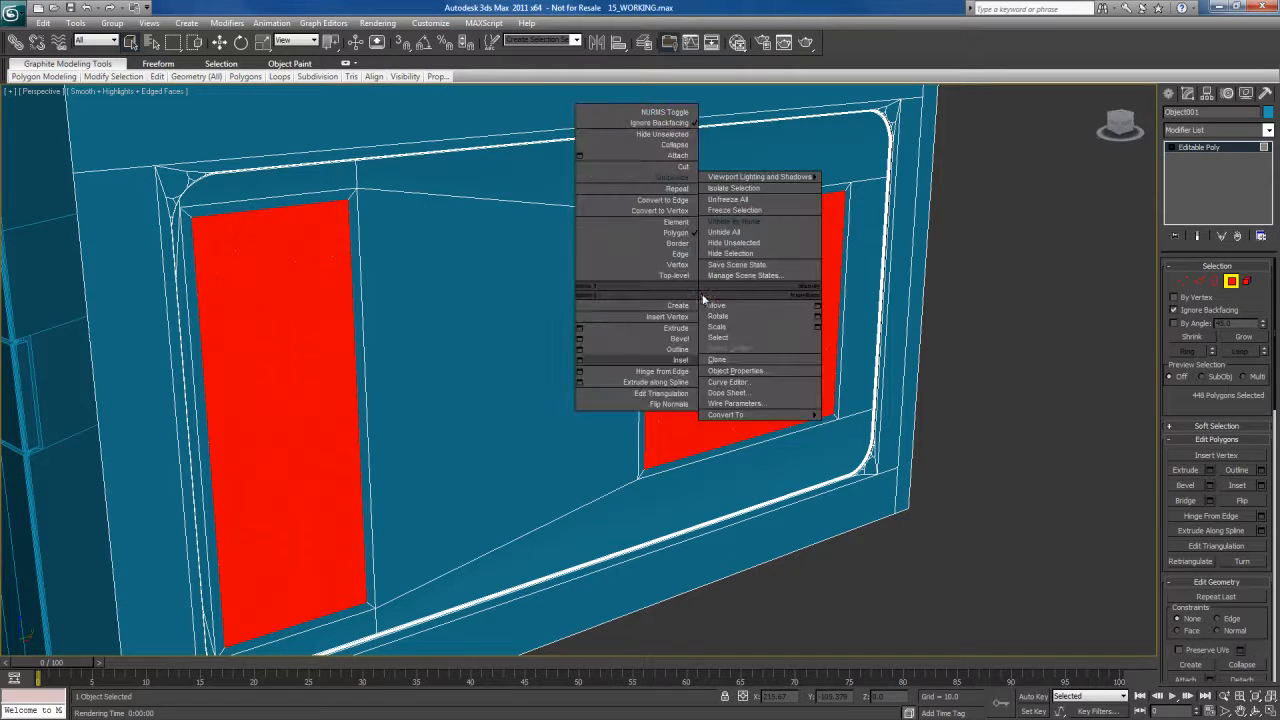
click(580, 360)
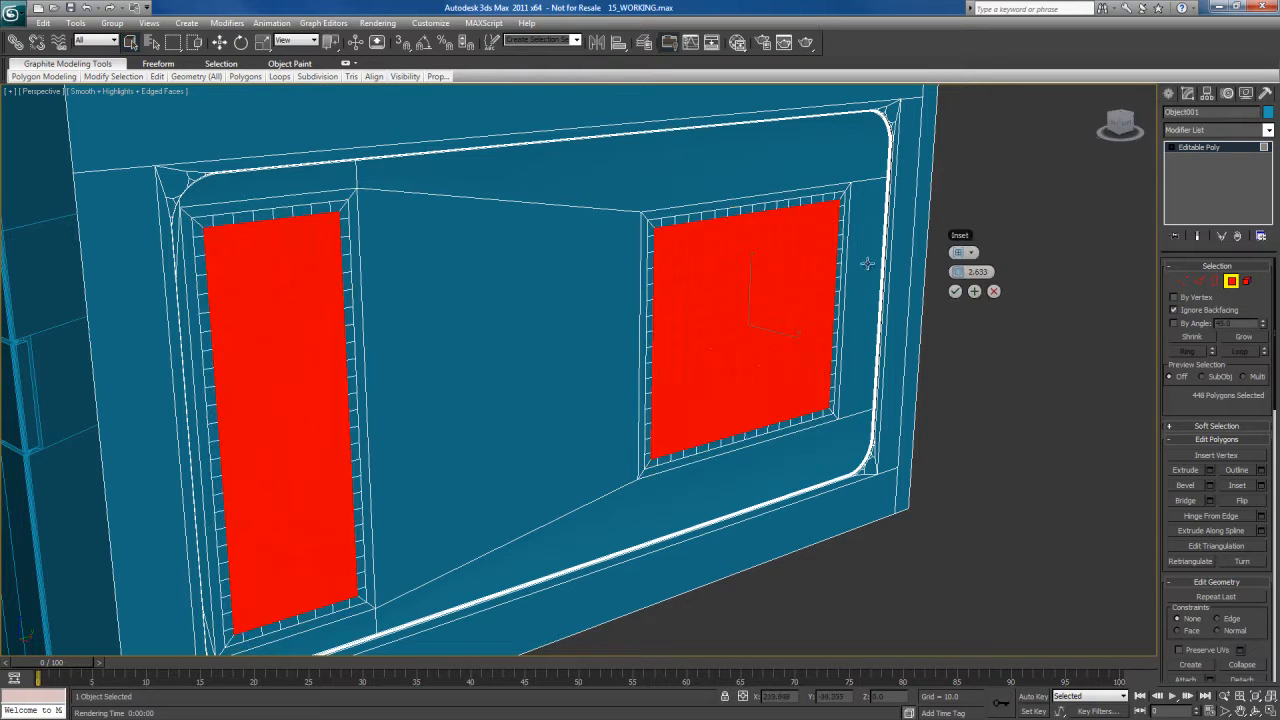
drag(963, 237, 910, 283)
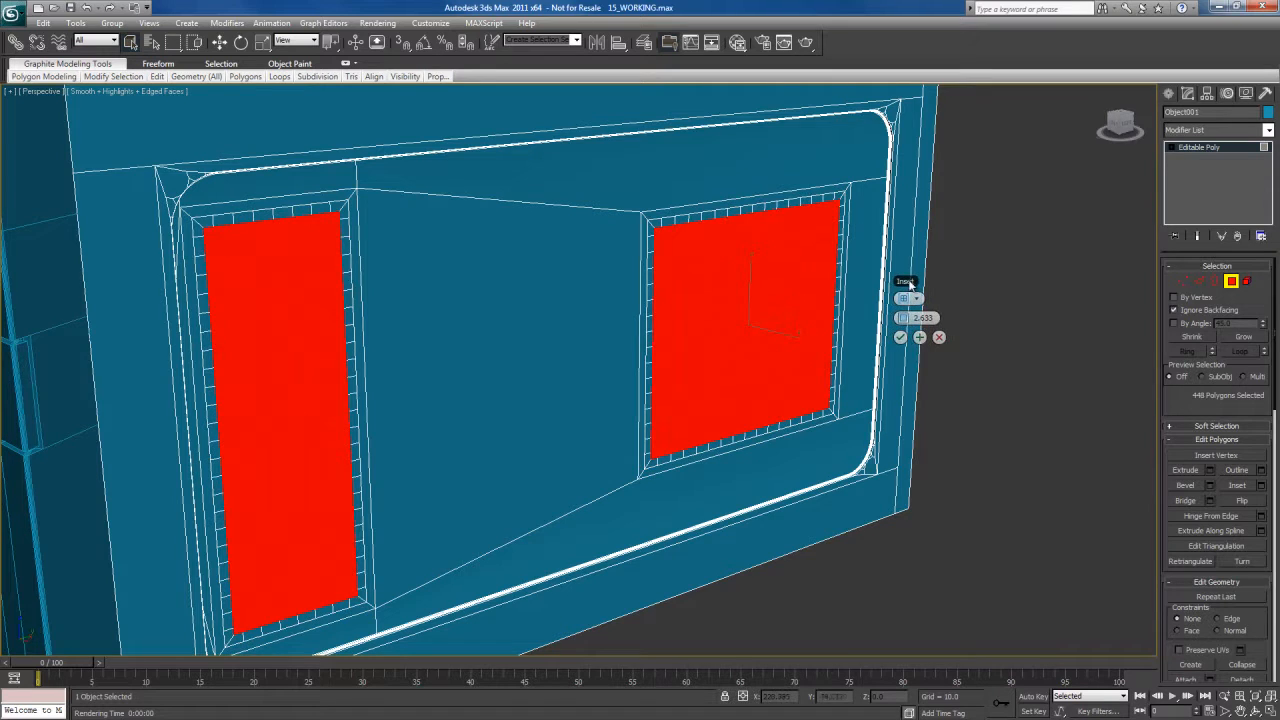
alt+middle_drag(673, 300, 623, 286)
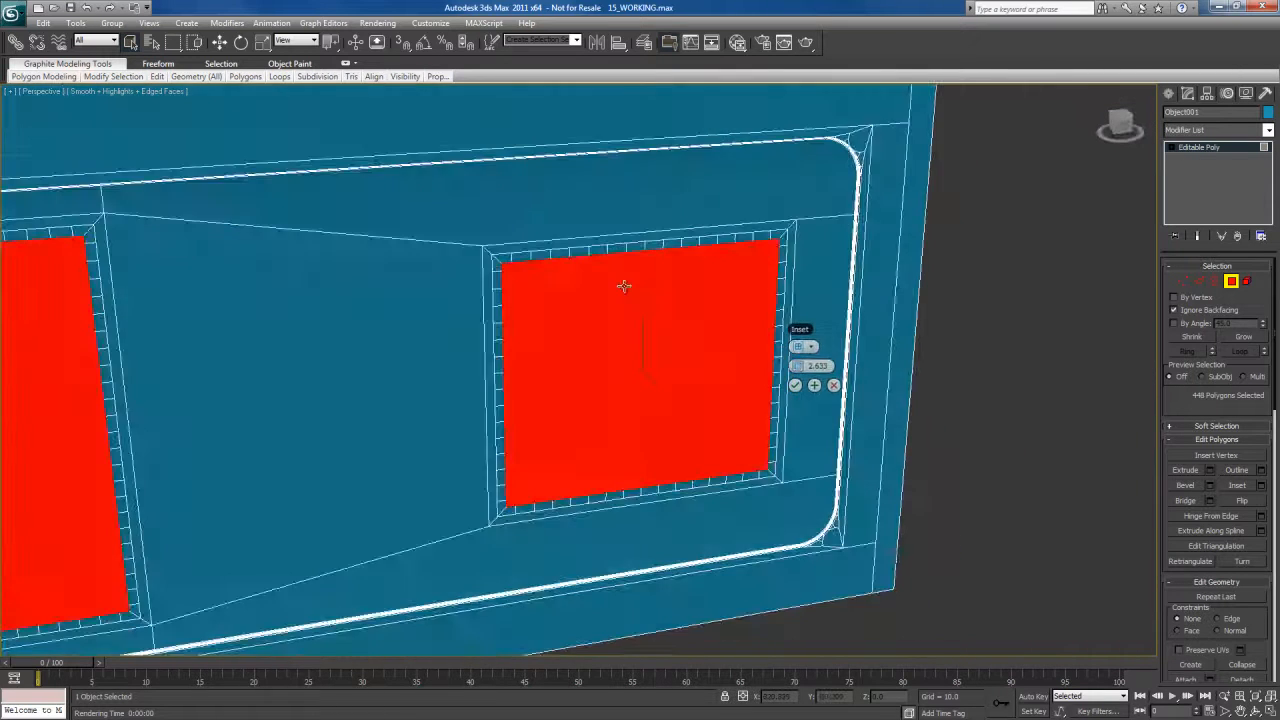
scroll(700, 292, up, 3)
alt+middle_drag(726, 296, 657, 297)
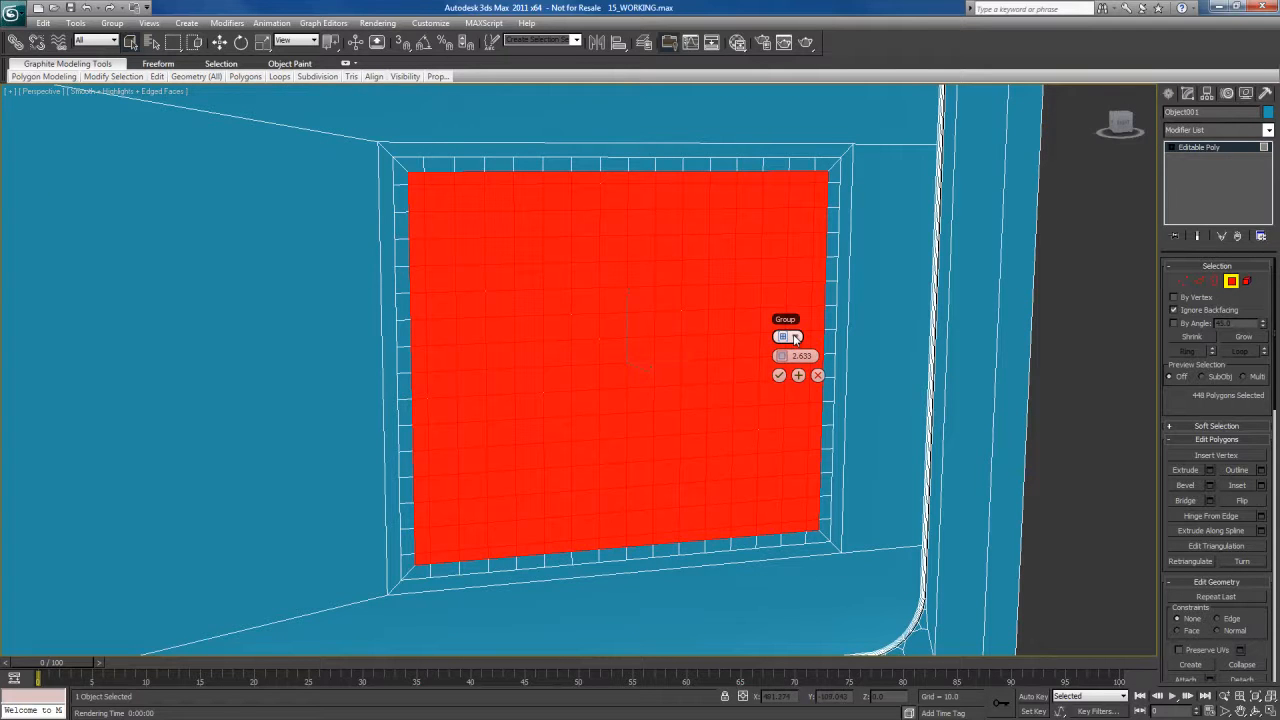
click(795, 338)
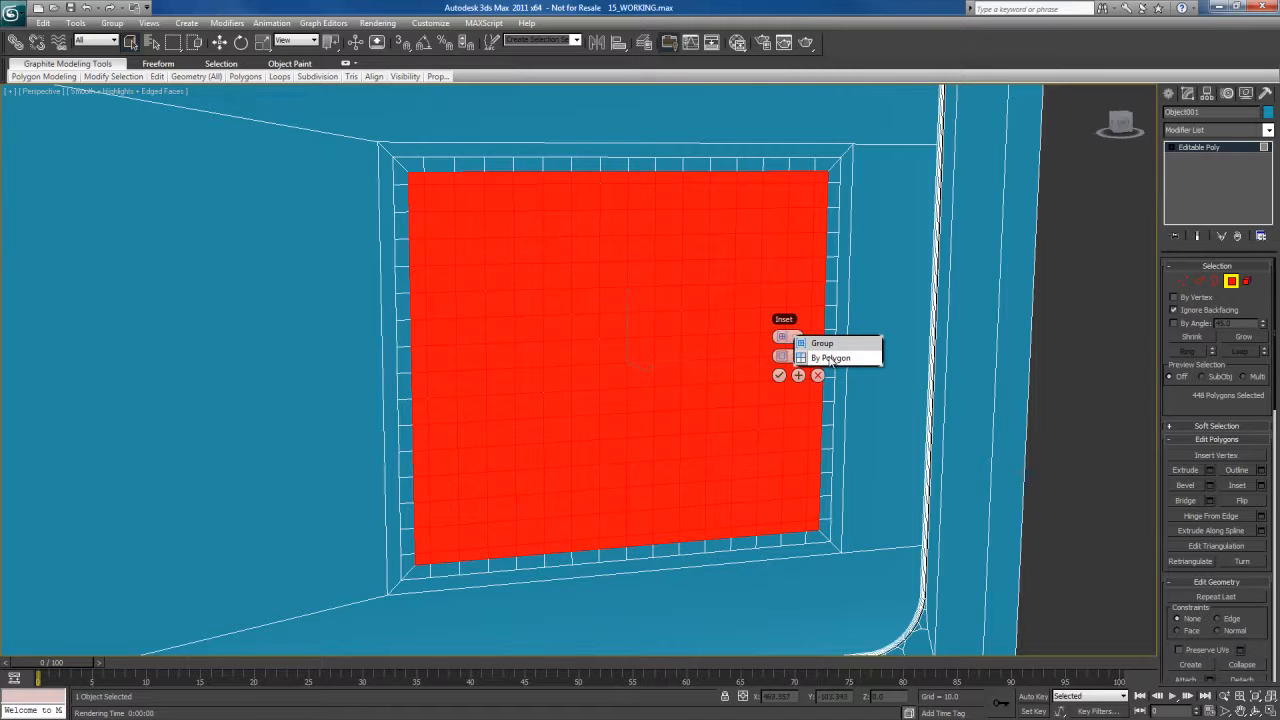
click(831, 358)
drag(836, 330, 901, 312)
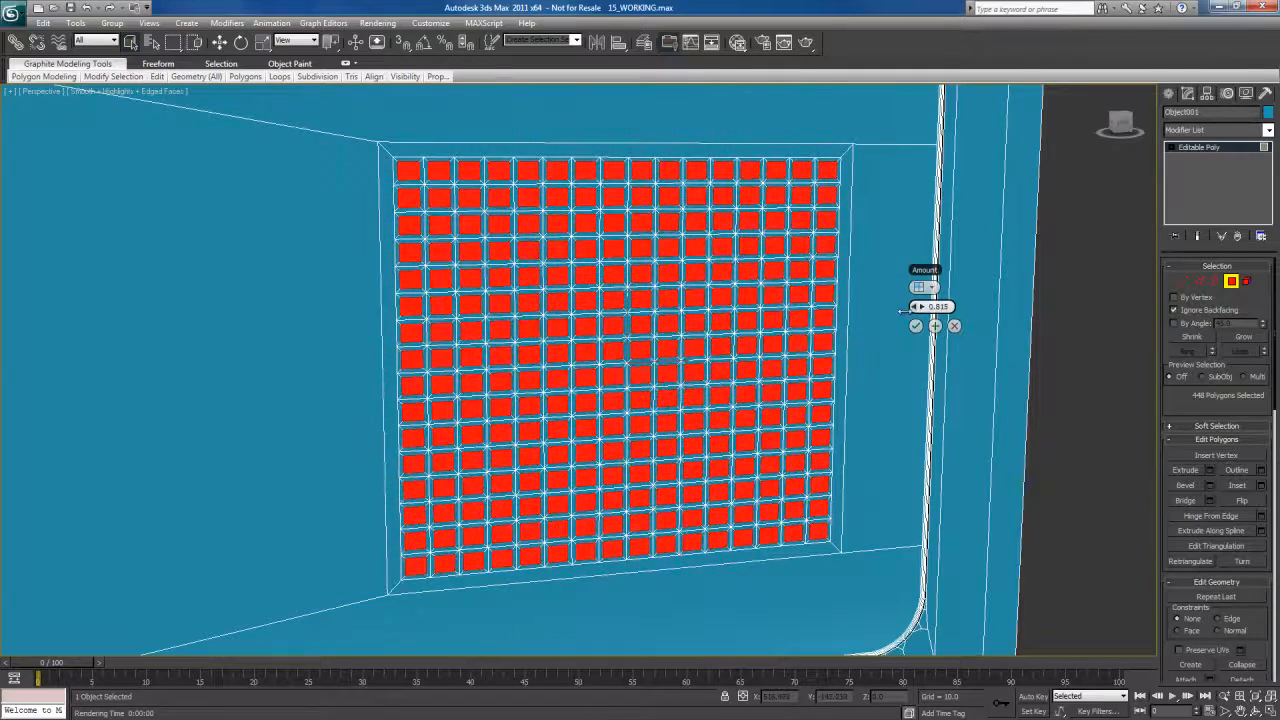
alt+middle_drag(689, 337, 733, 348)
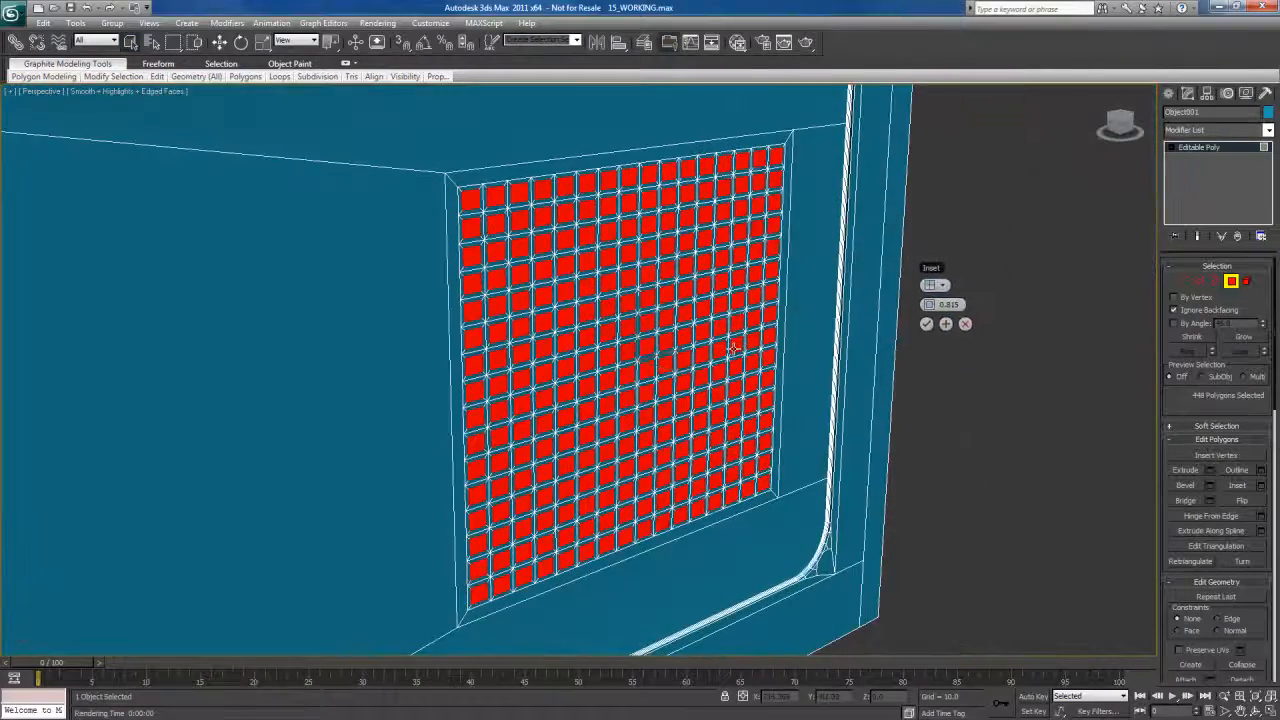
click(926, 325)
Extrude the inset polygons of both grilles slightly inward to give the mesh thickness
middle_drag(678, 252, 712, 301)
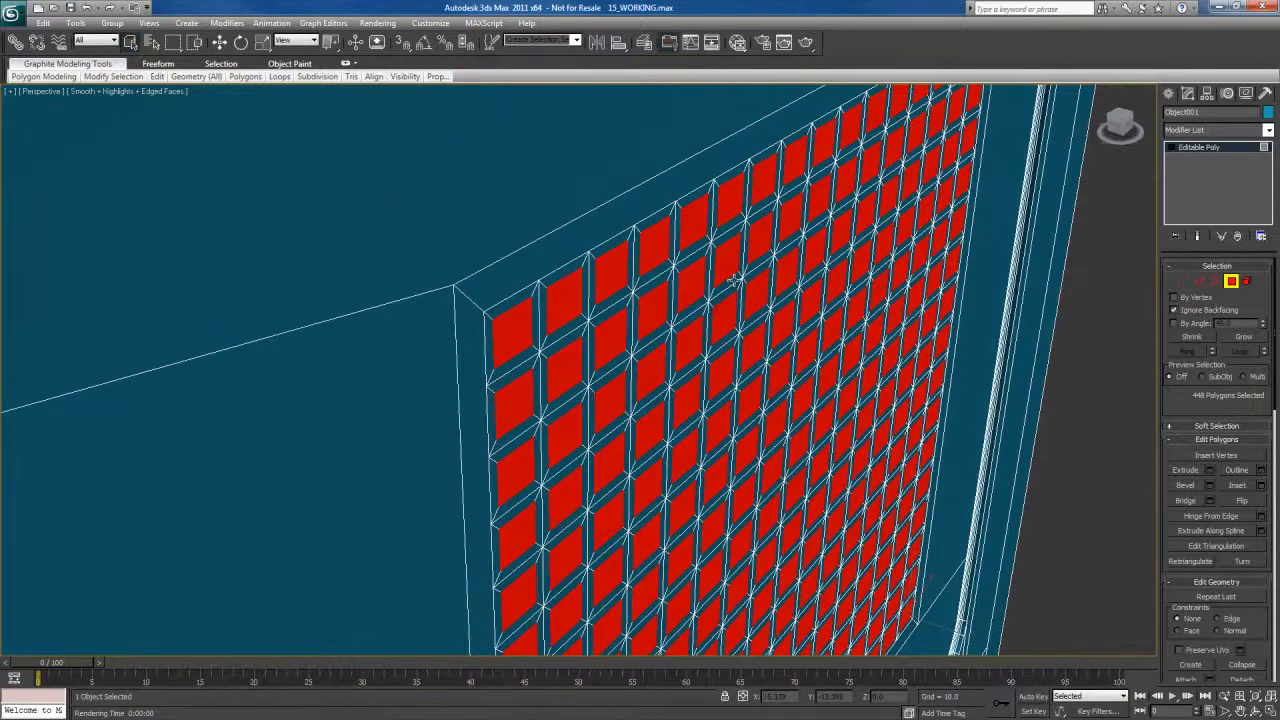
key(shift+e)
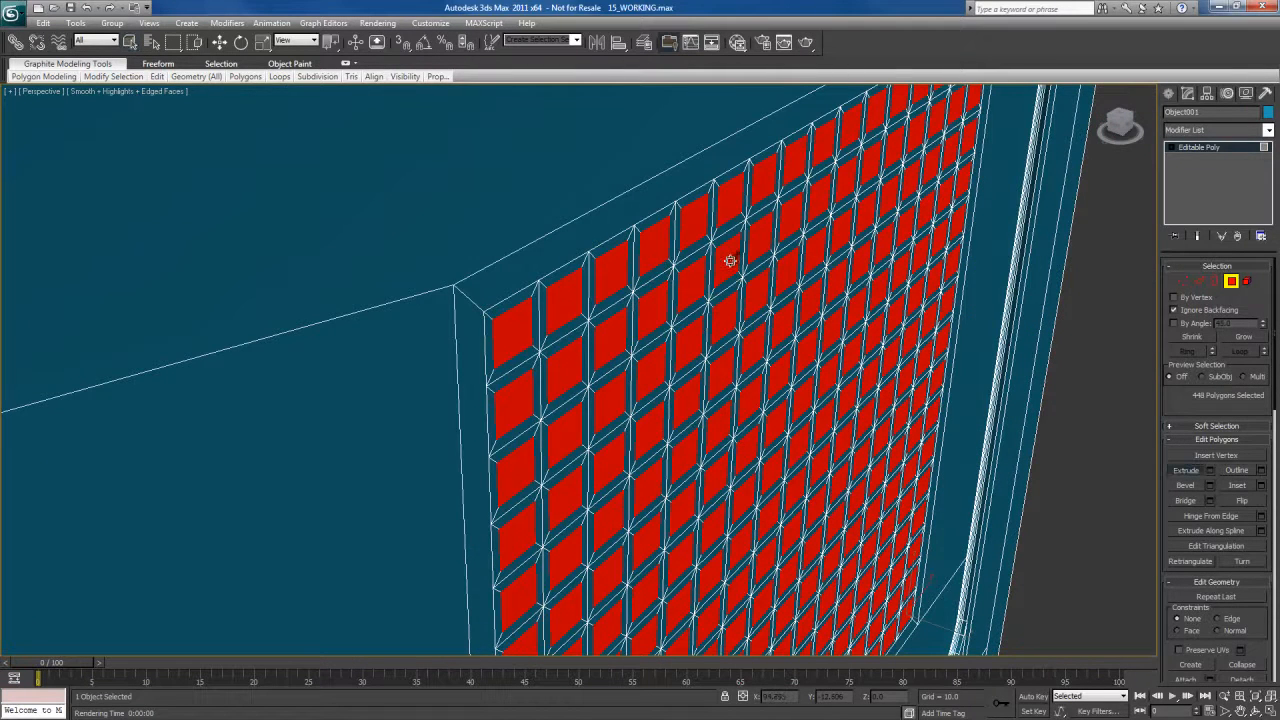
drag(730, 262, 731, 276)
right_click(731, 276)
key(w)
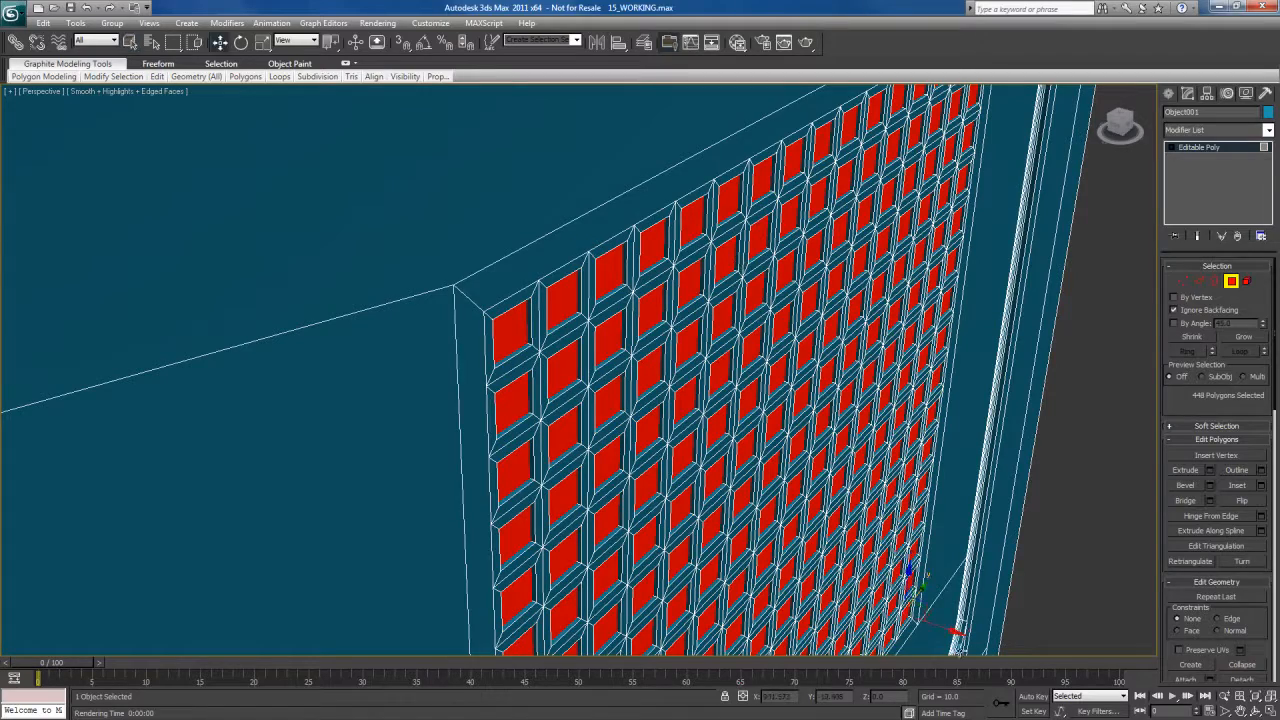
Delete the selected recessed polygons in both grilles to open the mesh holes
alt+middle_drag(948, 630, 798, 468)
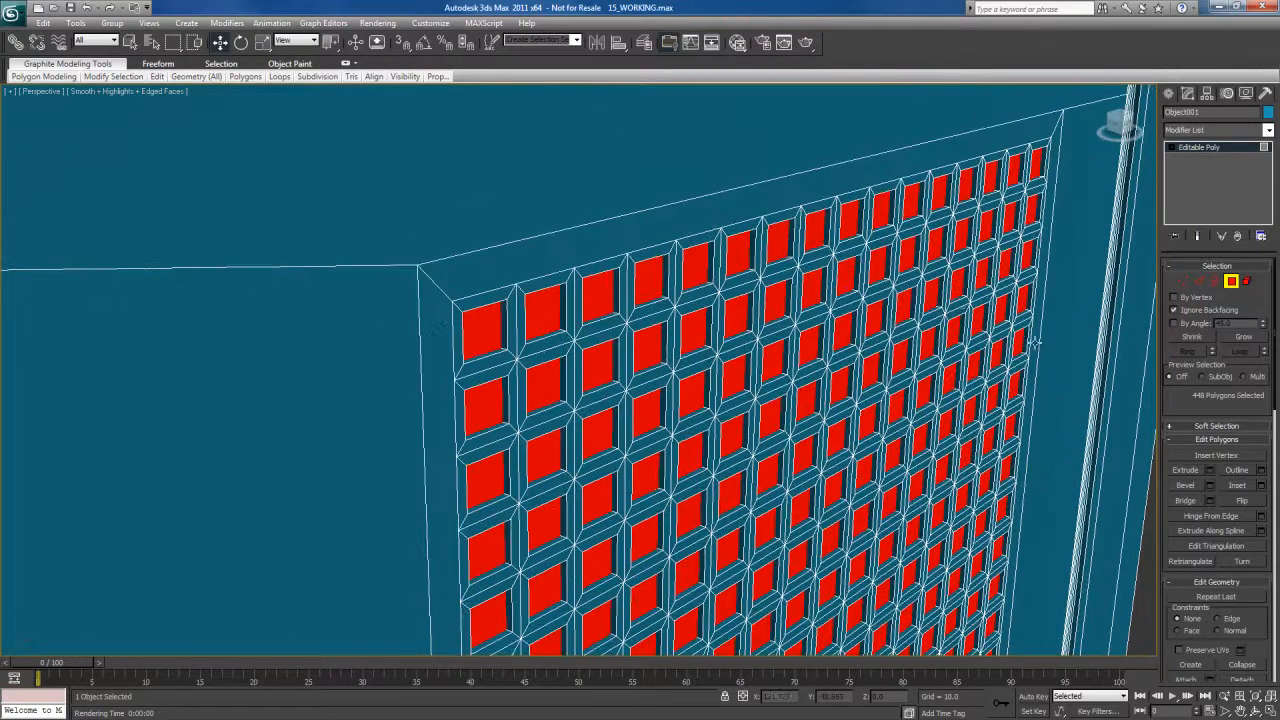
click(1202, 283)
middle_drag(810, 334, 930, 365)
key(4)
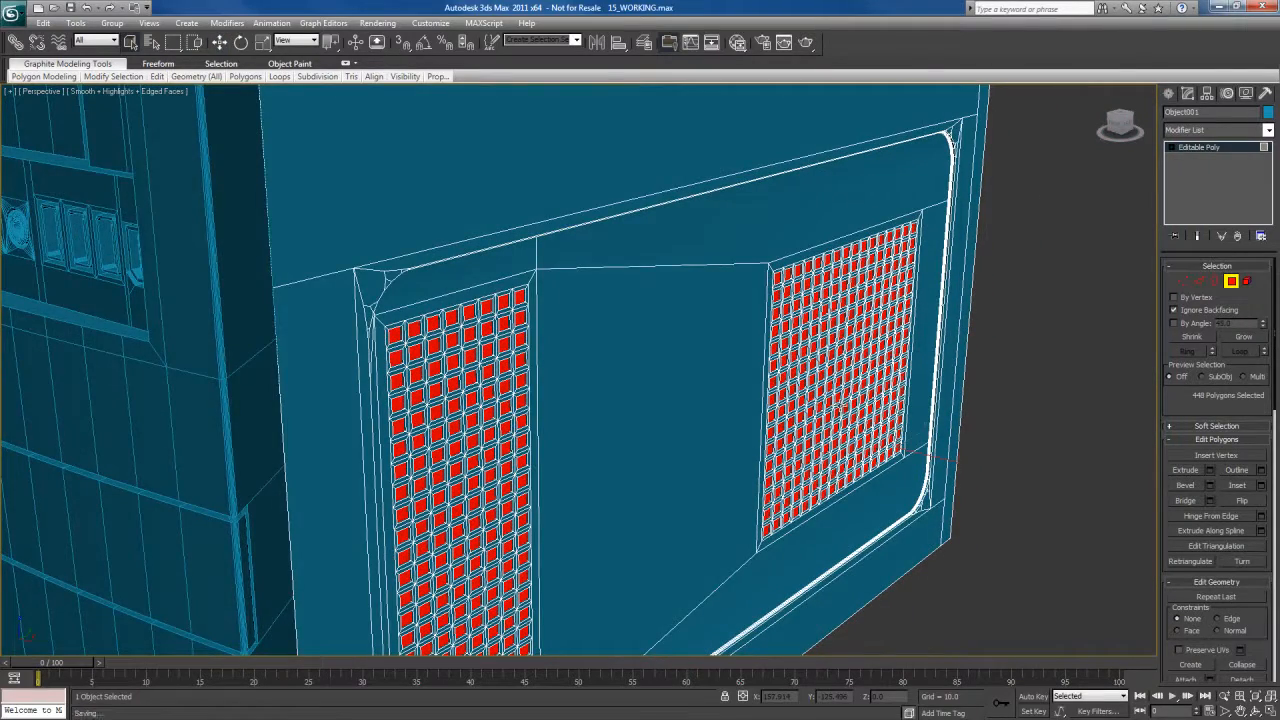
middle_drag(860, 397, 848, 404)
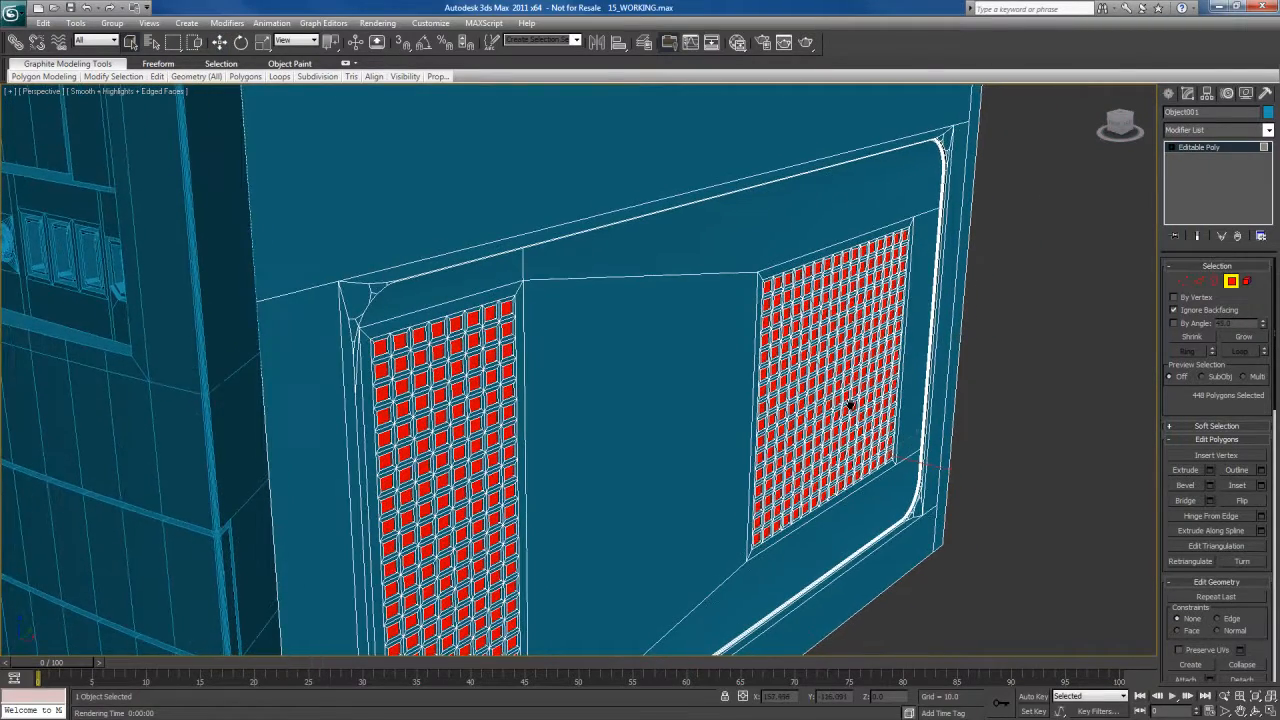
key(ctrl+d)
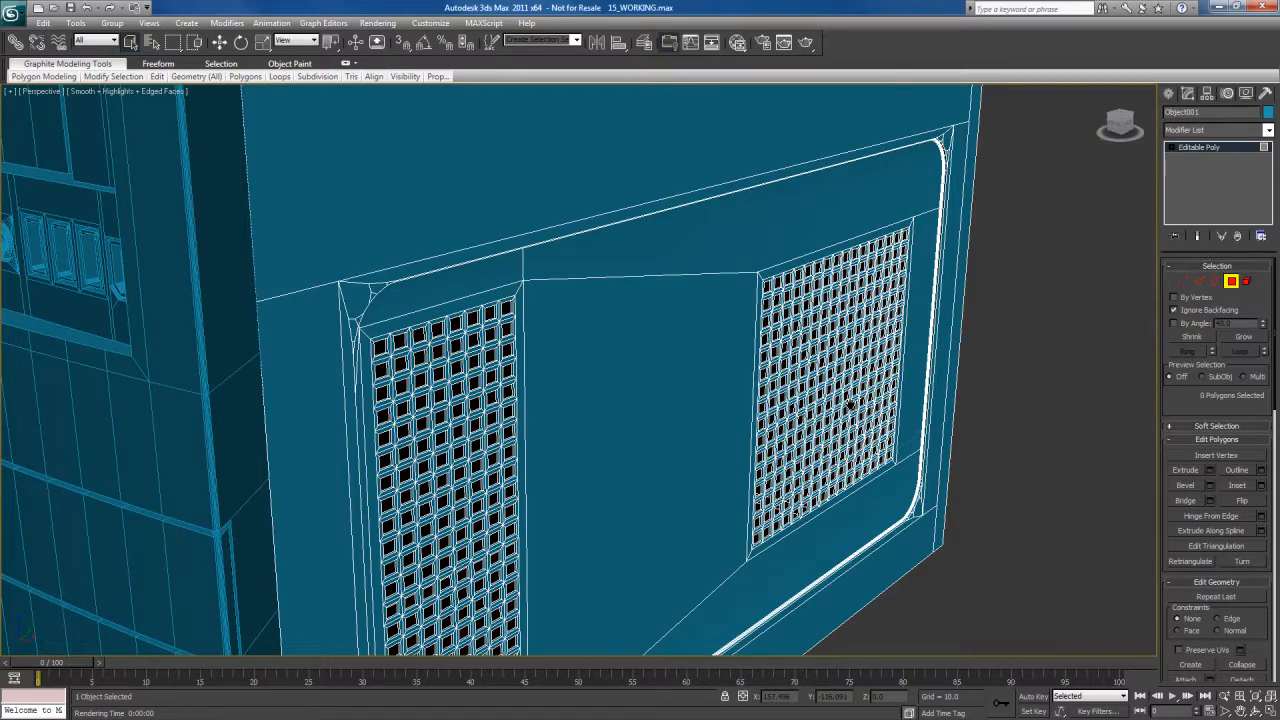
Switch to edge level with the inner rim edges of the grille holes selected and examine them up close
scroll(850, 403, up, 8)
middle_drag(850, 403, 797, 412)
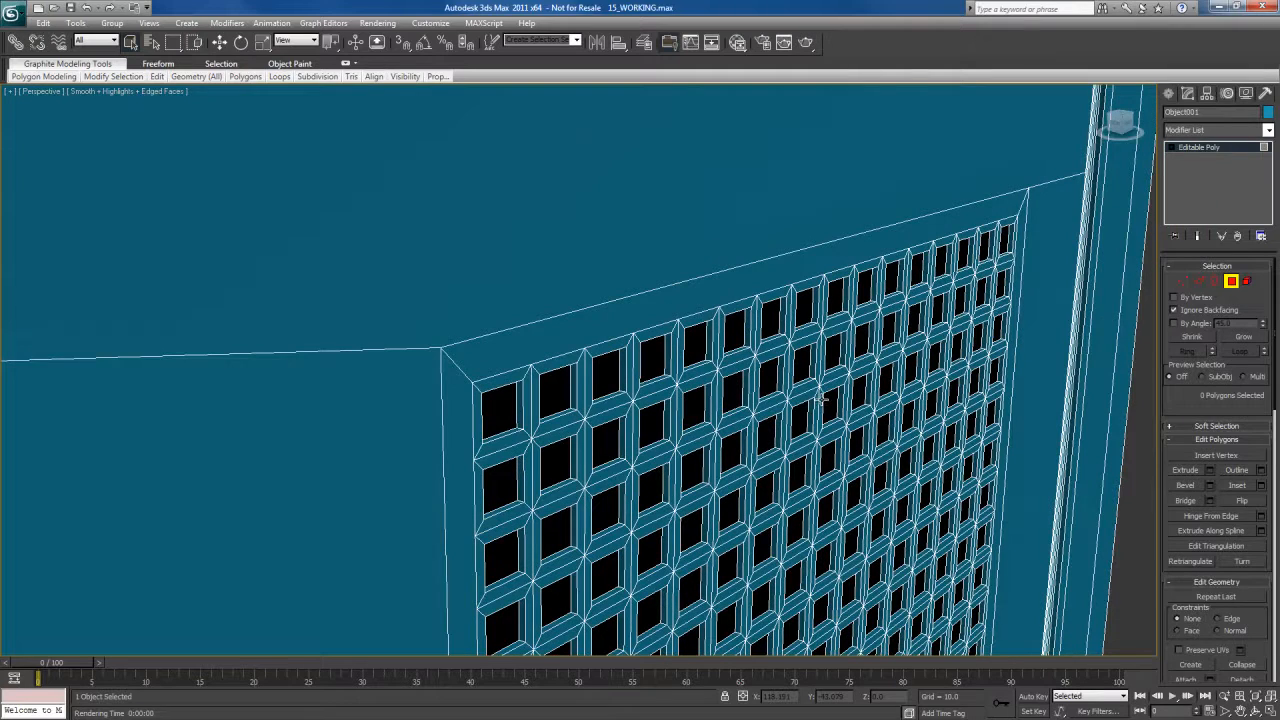
key(2)
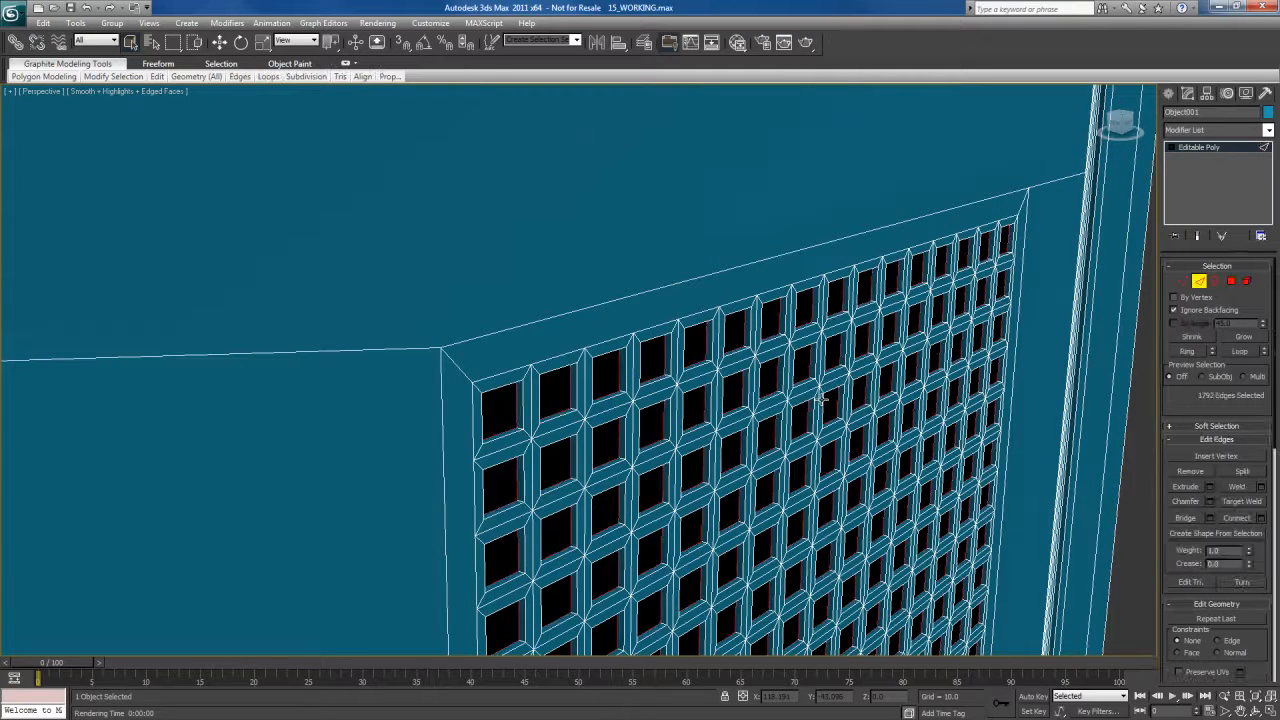
alt+middle_drag(834, 389, 829, 393)
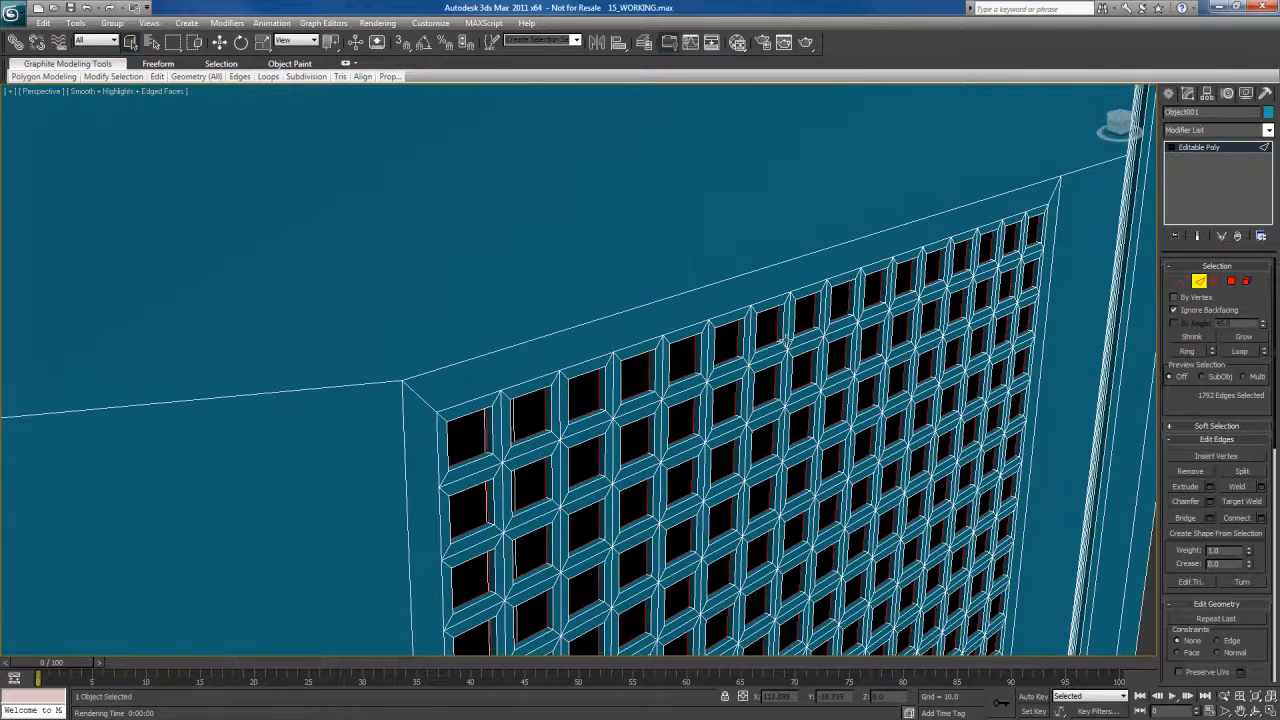
alt+middle_drag(854, 435, 859, 419)
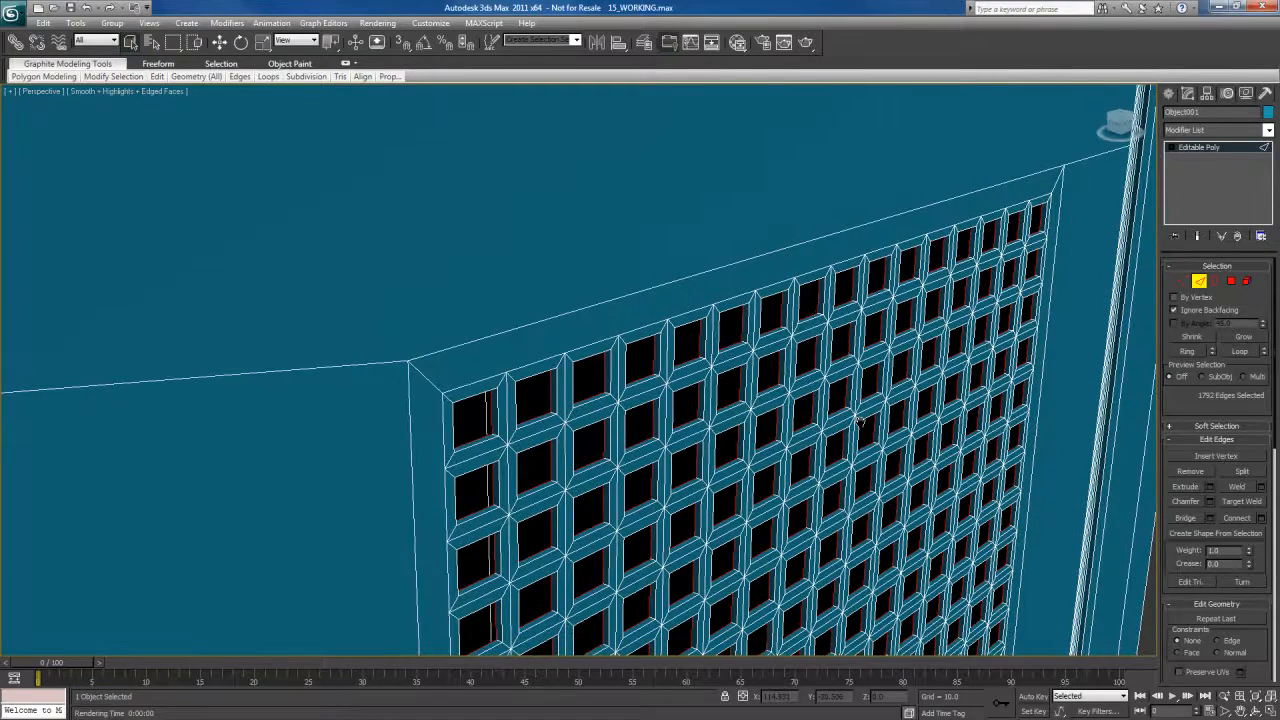
Start MeshSmooth with a smoothness of 1.0 on the selected inner rim edges of the grille holes and grow the edge selection once
alt+middle_drag(859, 414, 890, 440)
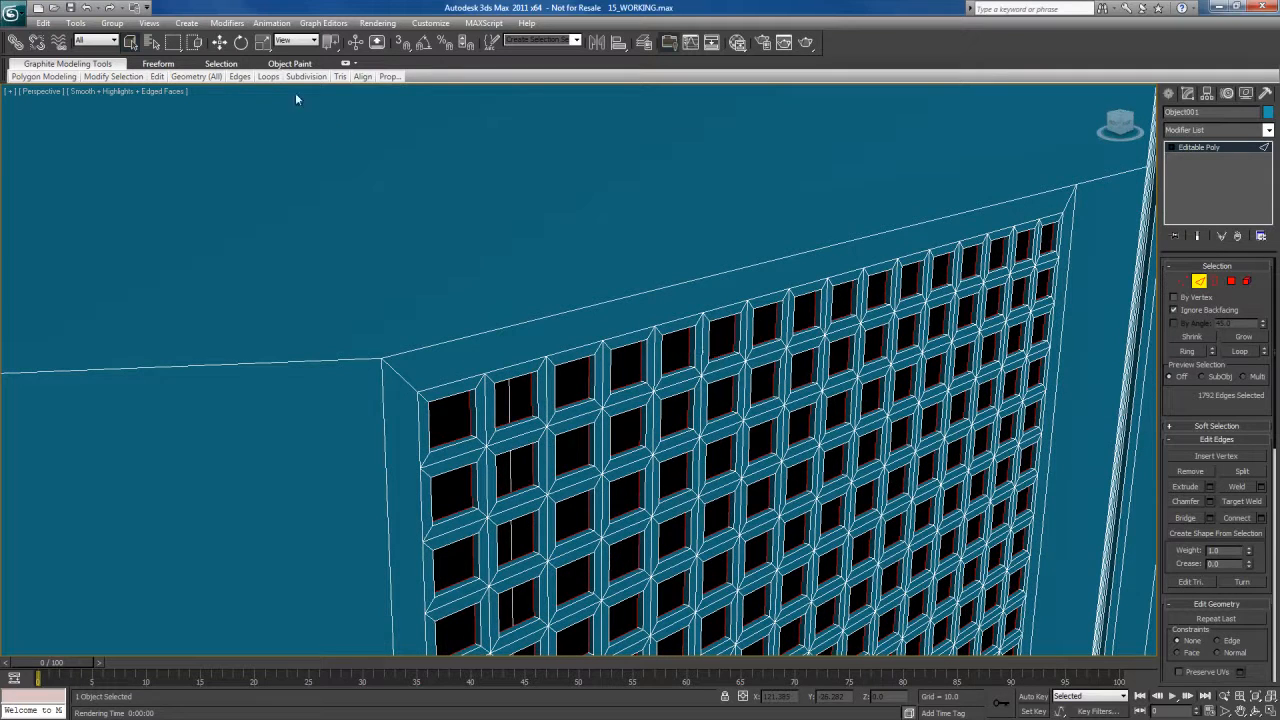
mouse_move(307, 78)
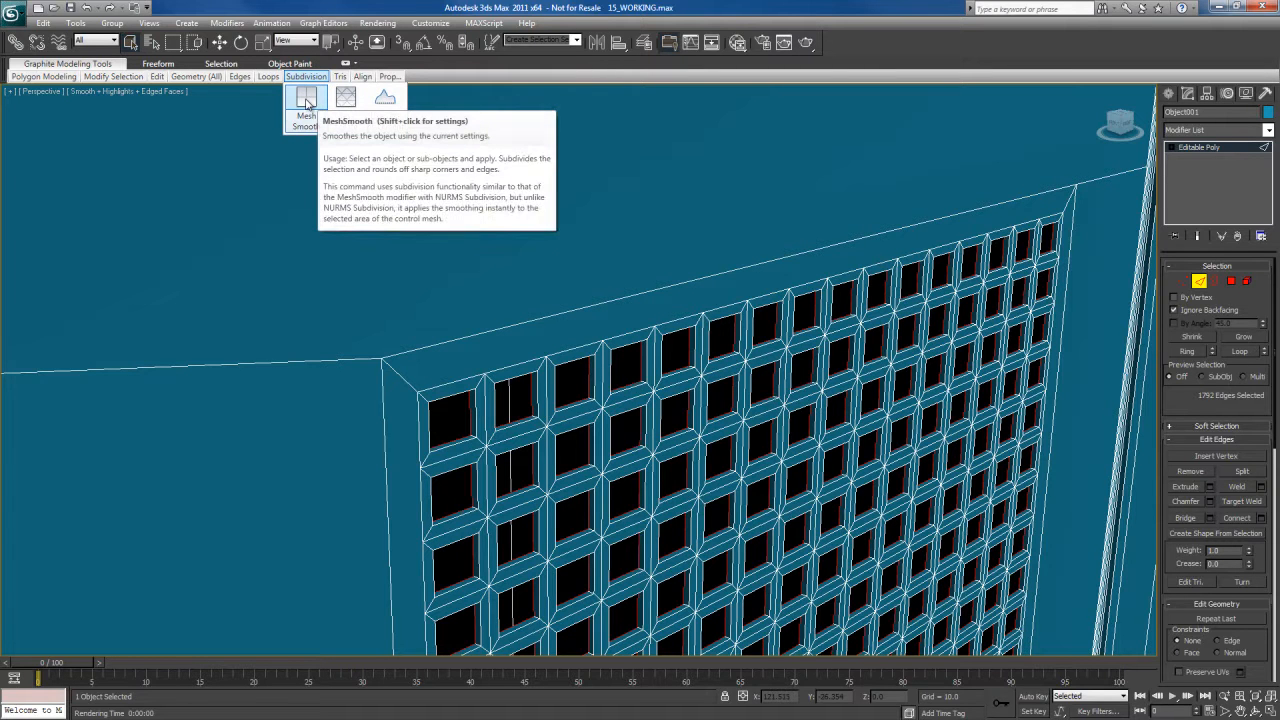
click(307, 98)
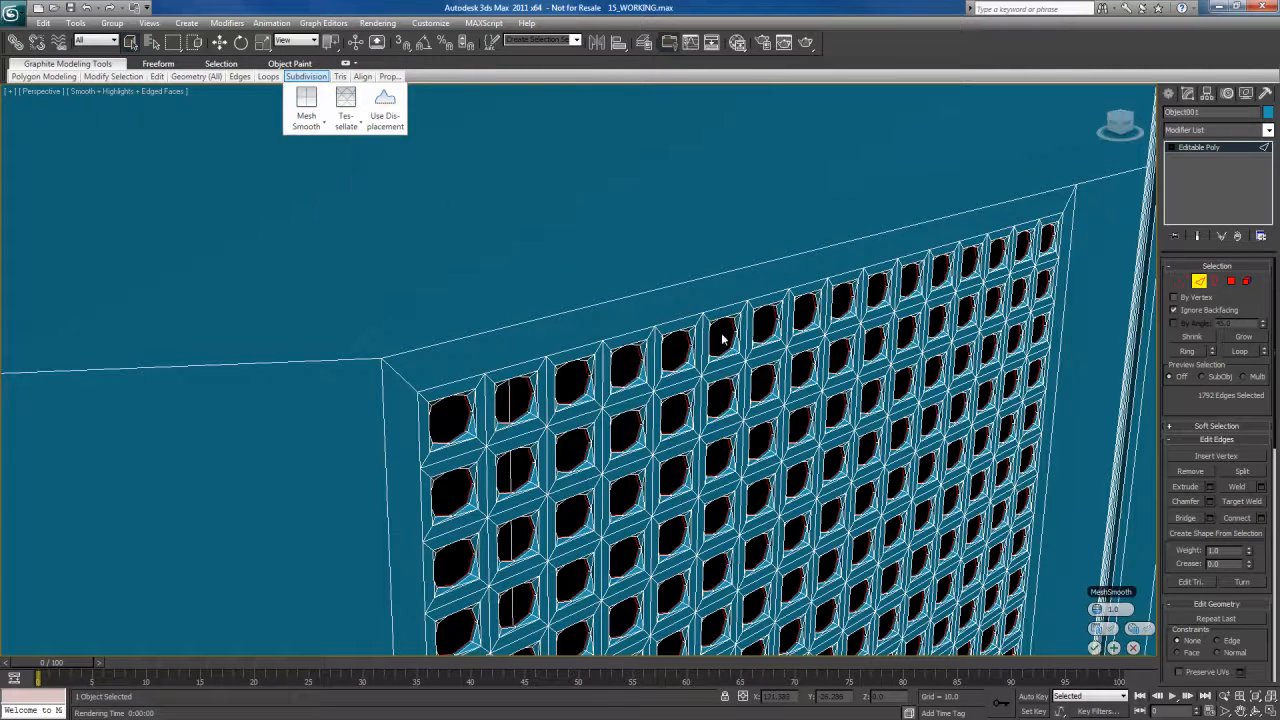
alt+middle_drag(757, 335, 789, 380)
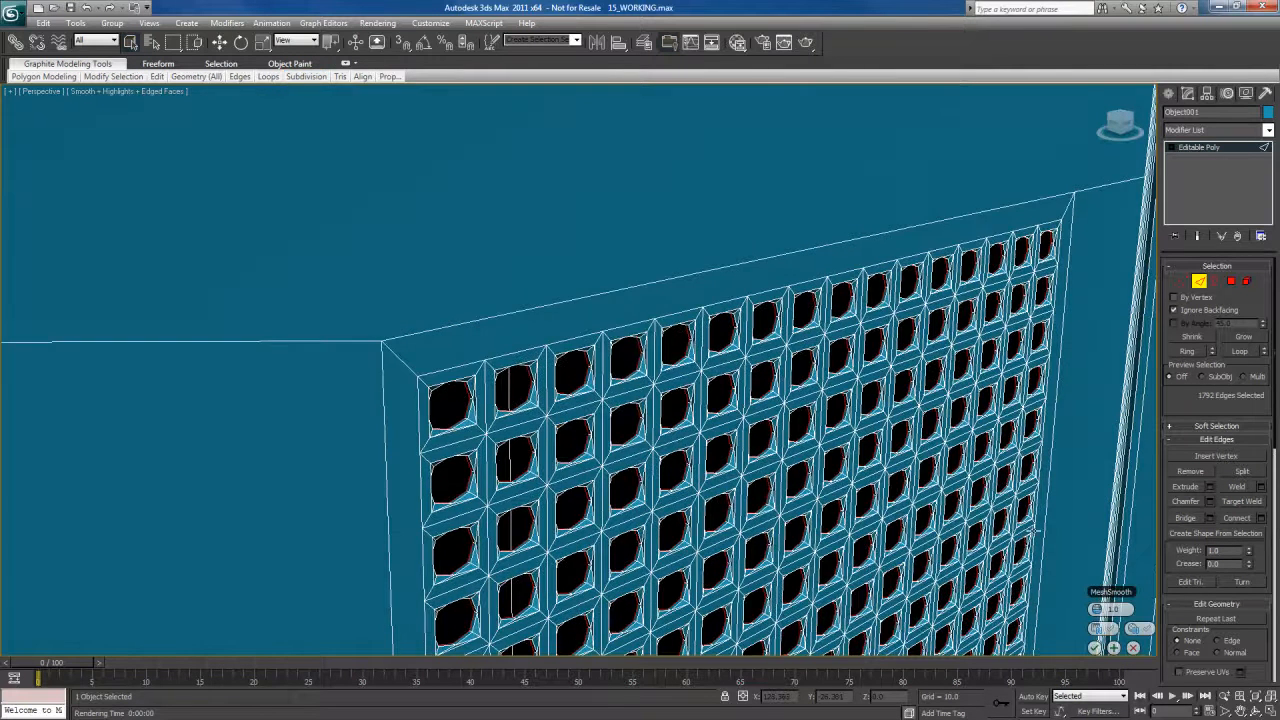
drag(1113, 596, 762, 216)
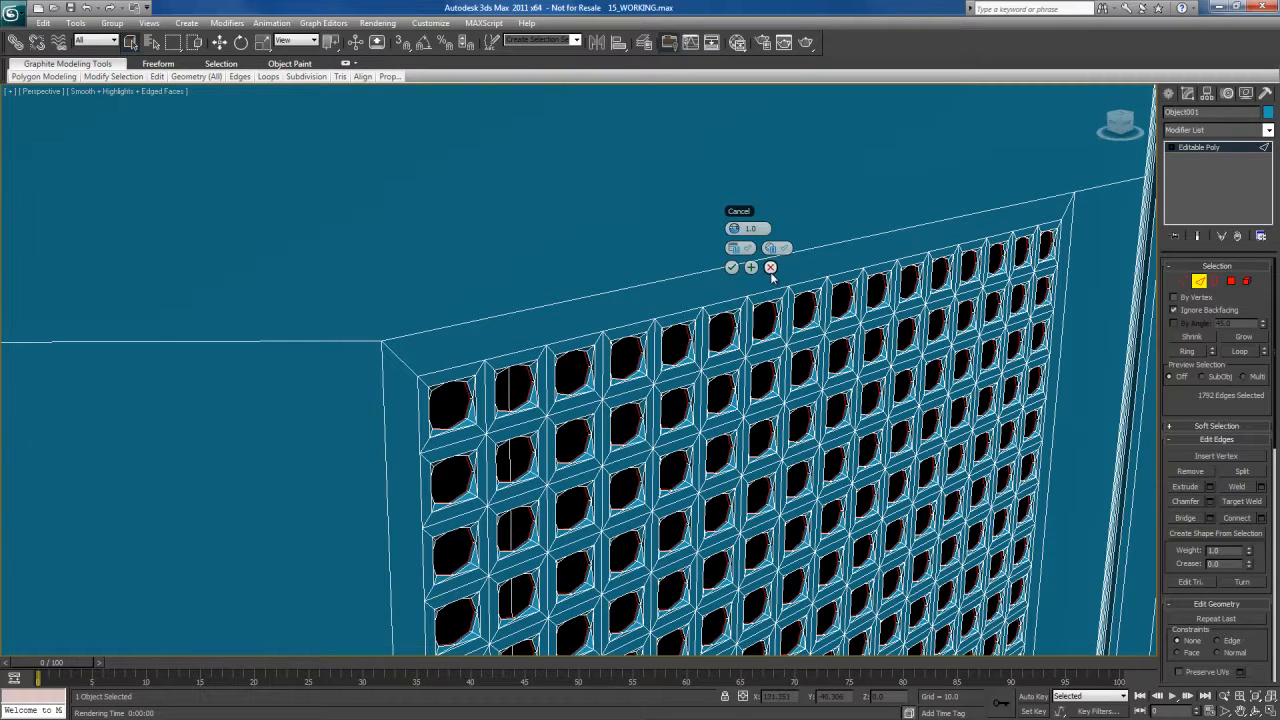
alt+middle_drag(779, 372, 791, 374)
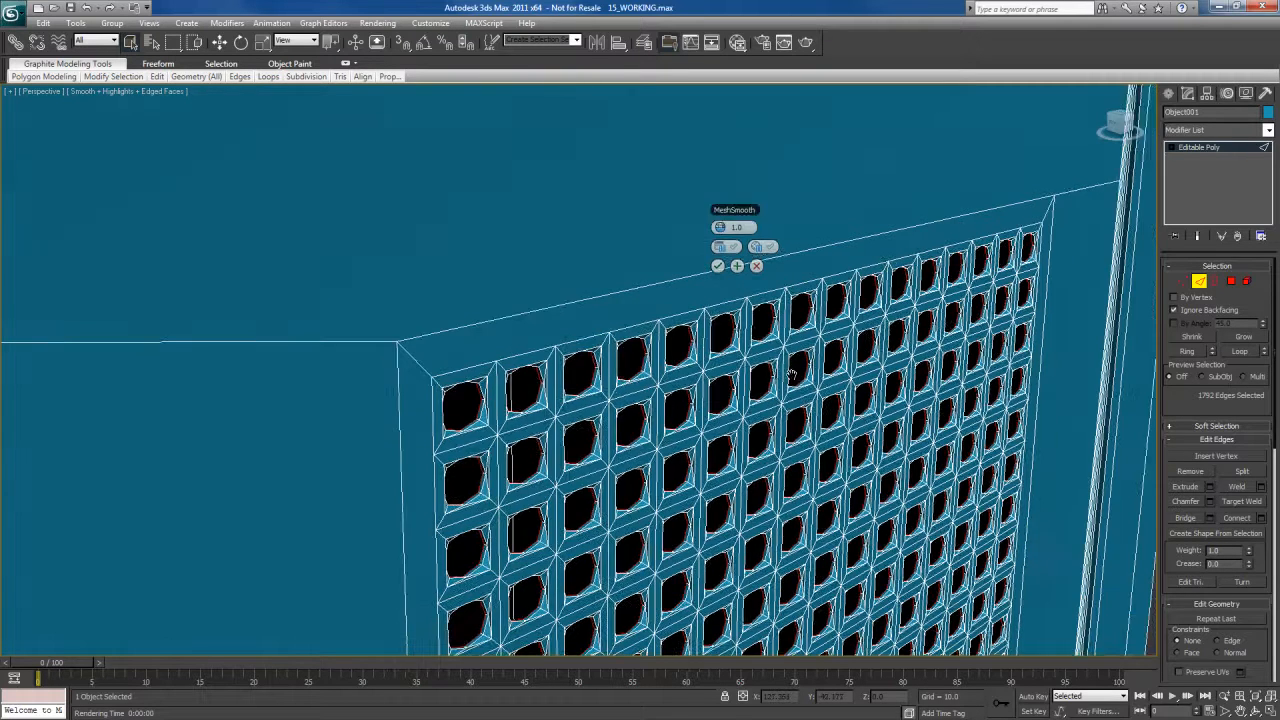
click(1243, 337)
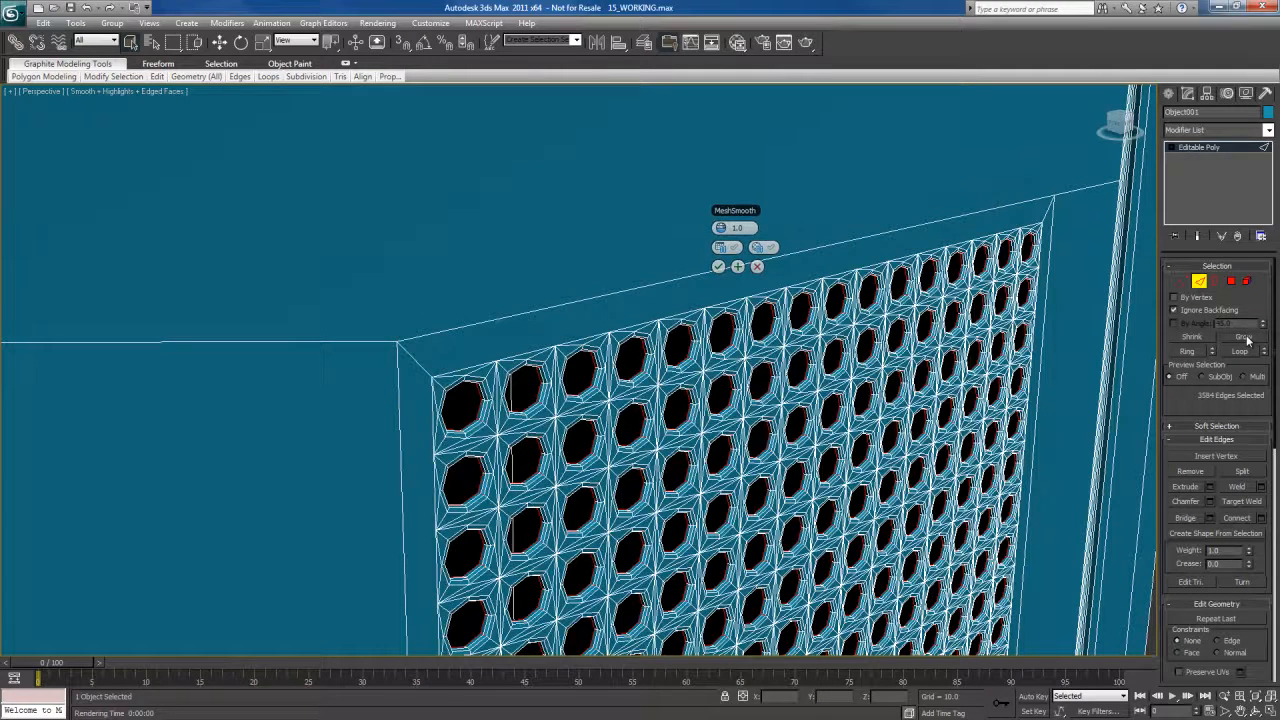
Apply the MeshSmooth and continue, grow the edge selection once more, and accept a second 1.0 iteration to round the holes
scroll(810, 360, up, 5)
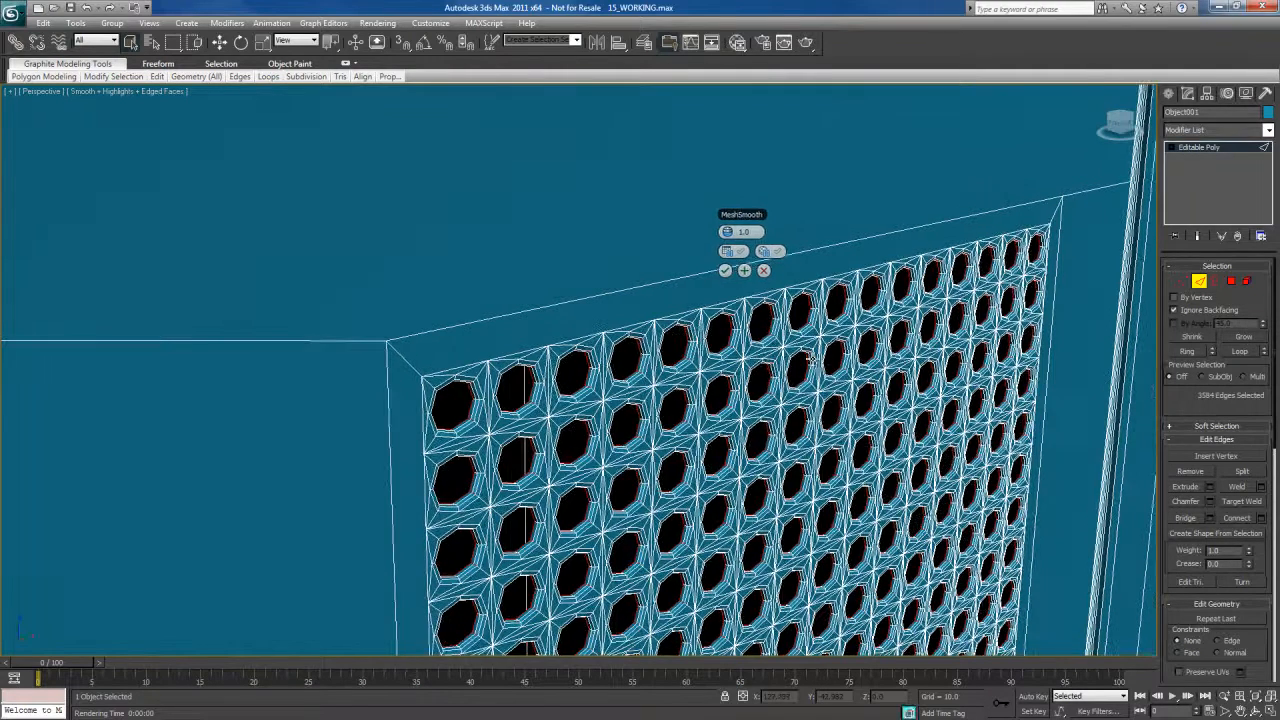
mouse_move(748, 391)
alt+middle_down()
mouse_move(769, 377)
mouse_move(759, 384)
alt+middle_up()
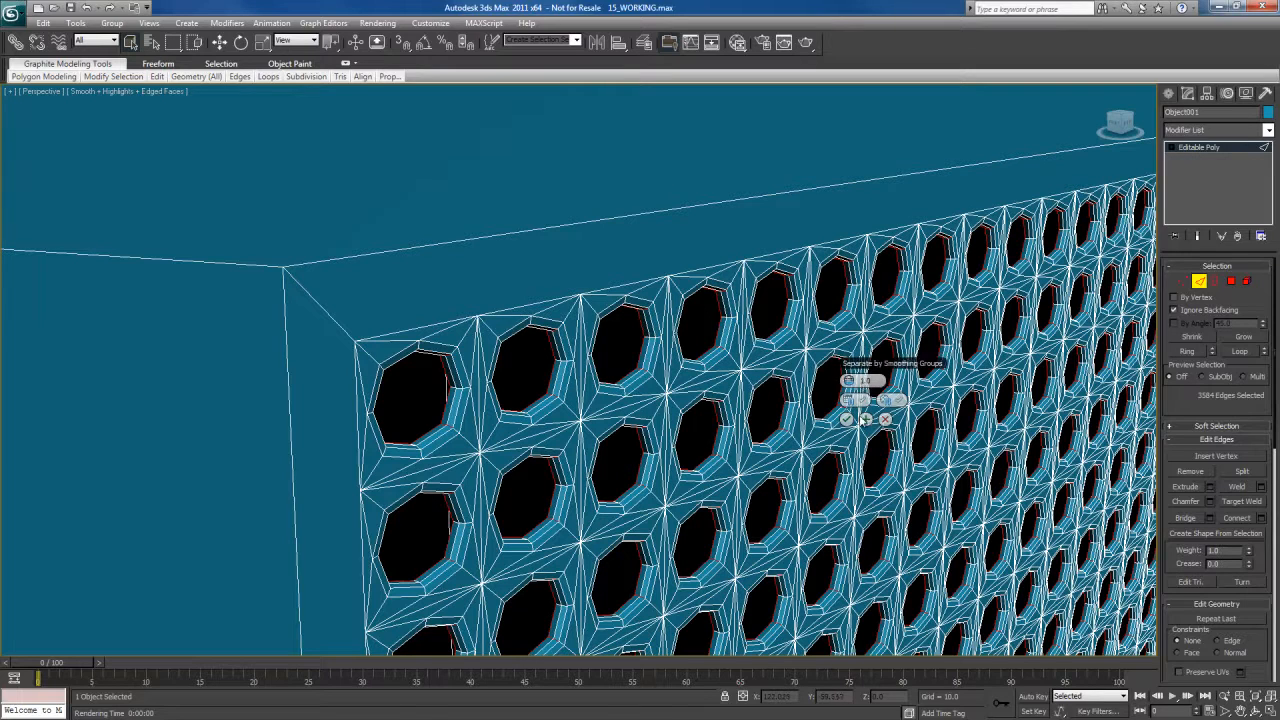
drag(871, 368, 530, 232)
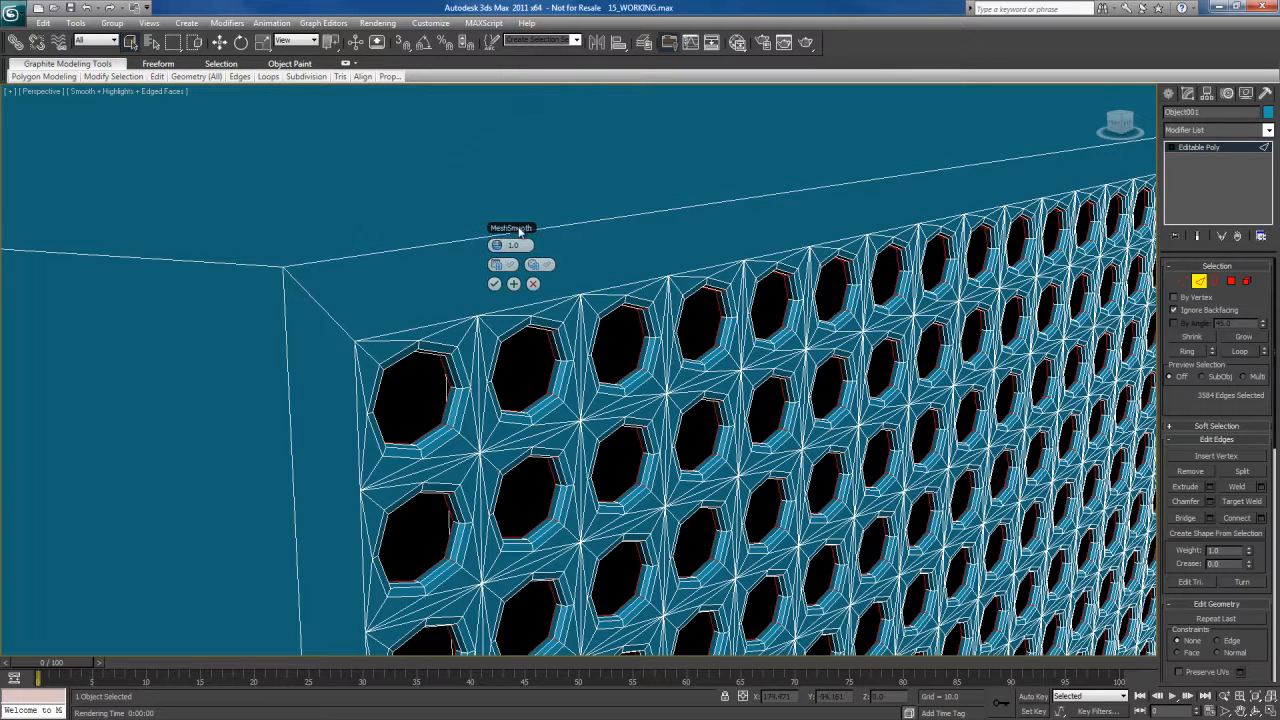
click(514, 283)
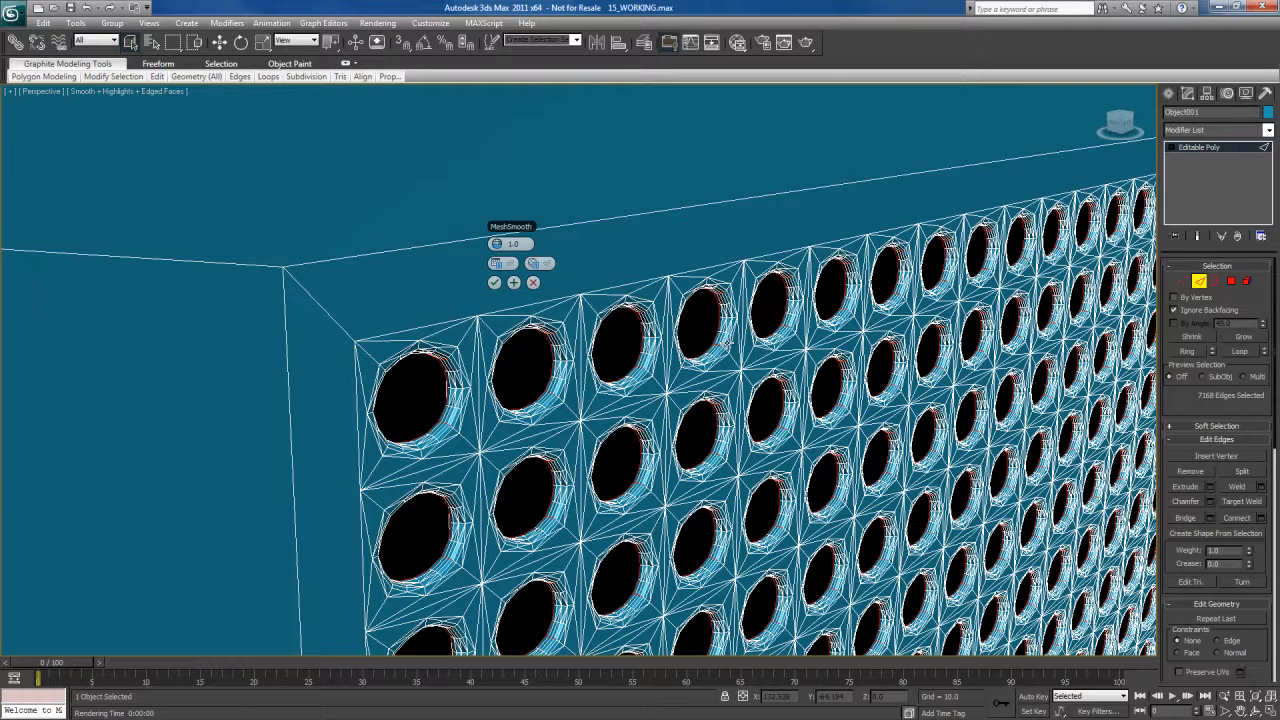
click(1243, 338)
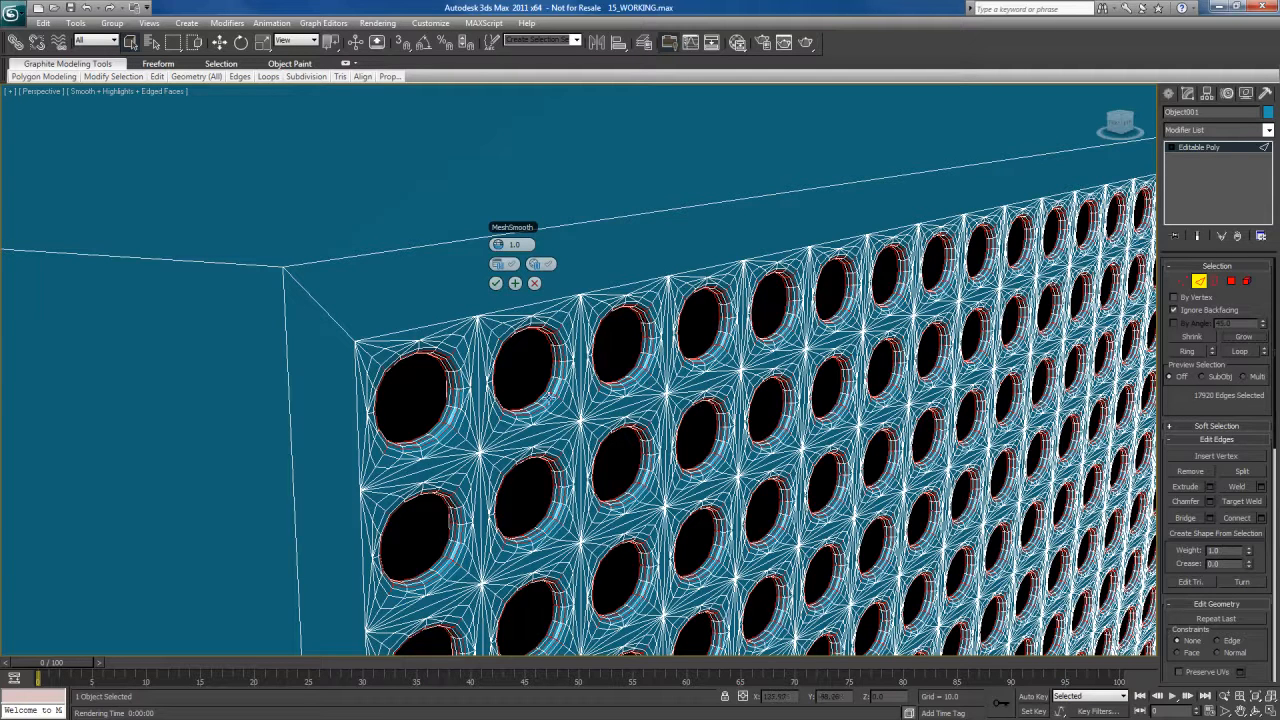
click(496, 283)
Render a close-up of the rounded grille holes to check their shape, and close the render
middle_drag(765, 424, 738, 420)
middle_drag(738, 420, 730, 424)
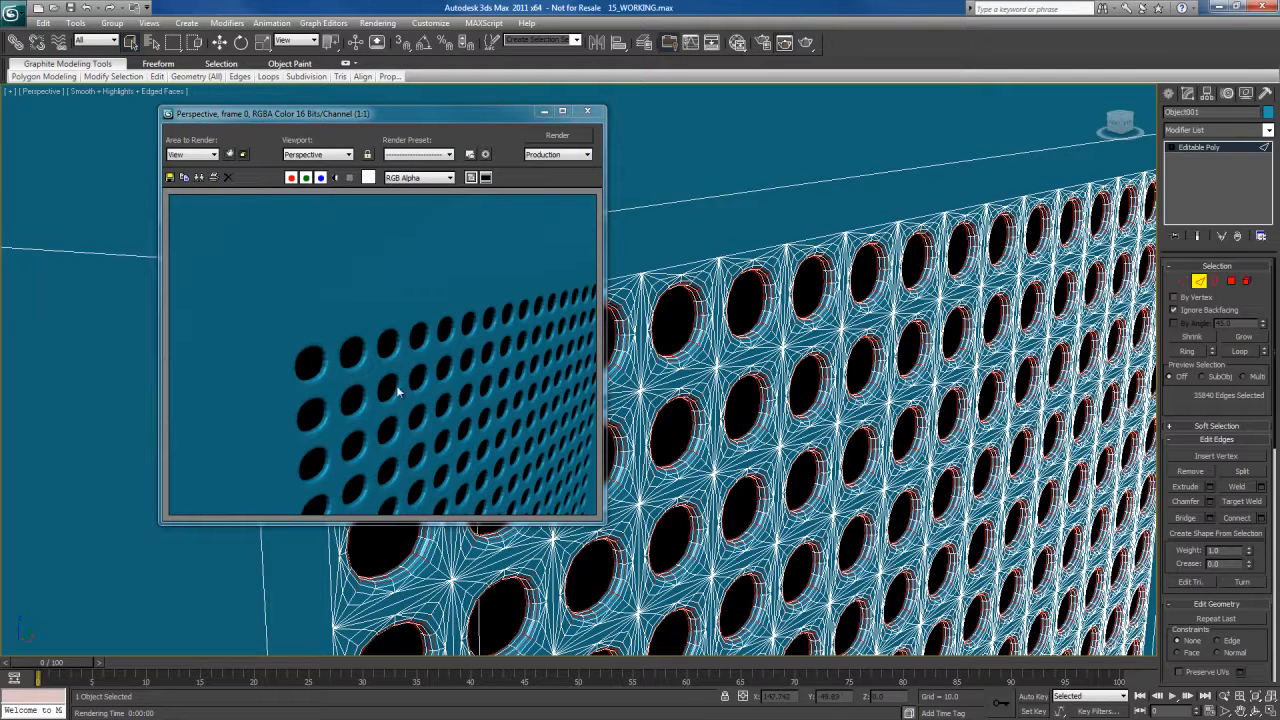
click(587, 111)
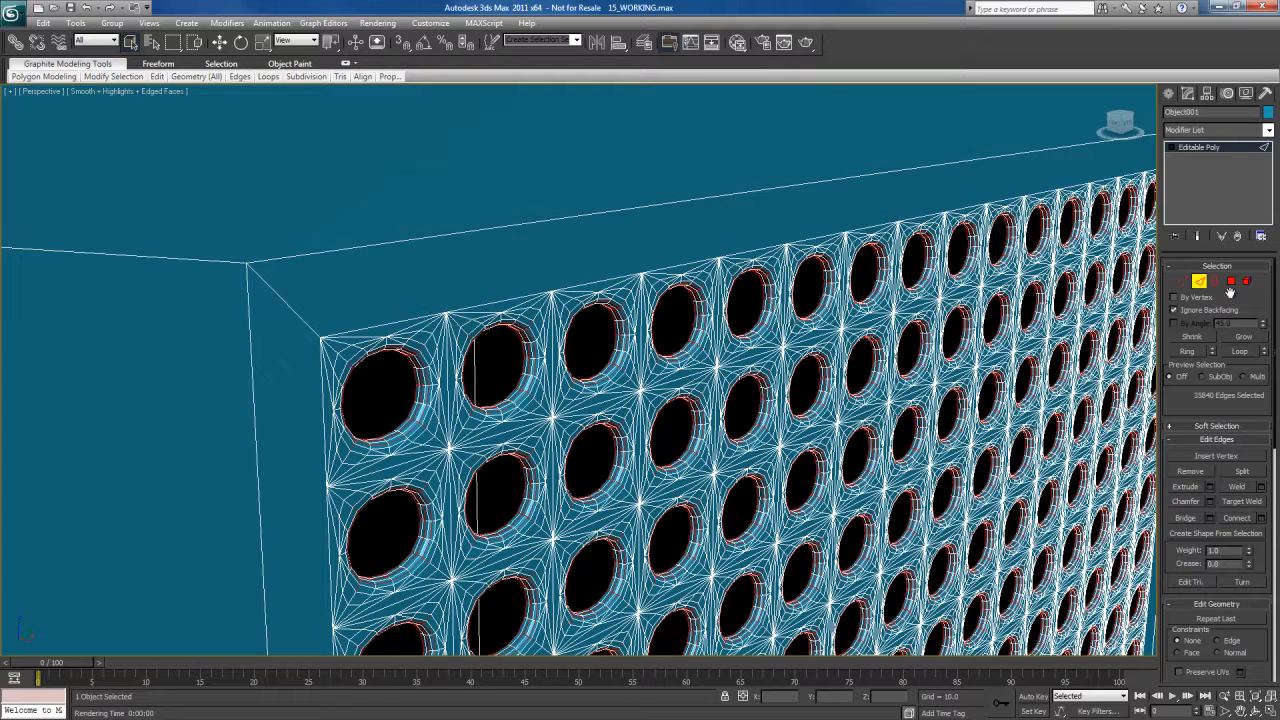
Switch to polygon level and grow the selection twice so it covers all mesh polygons of both grilles
click(1233, 283)
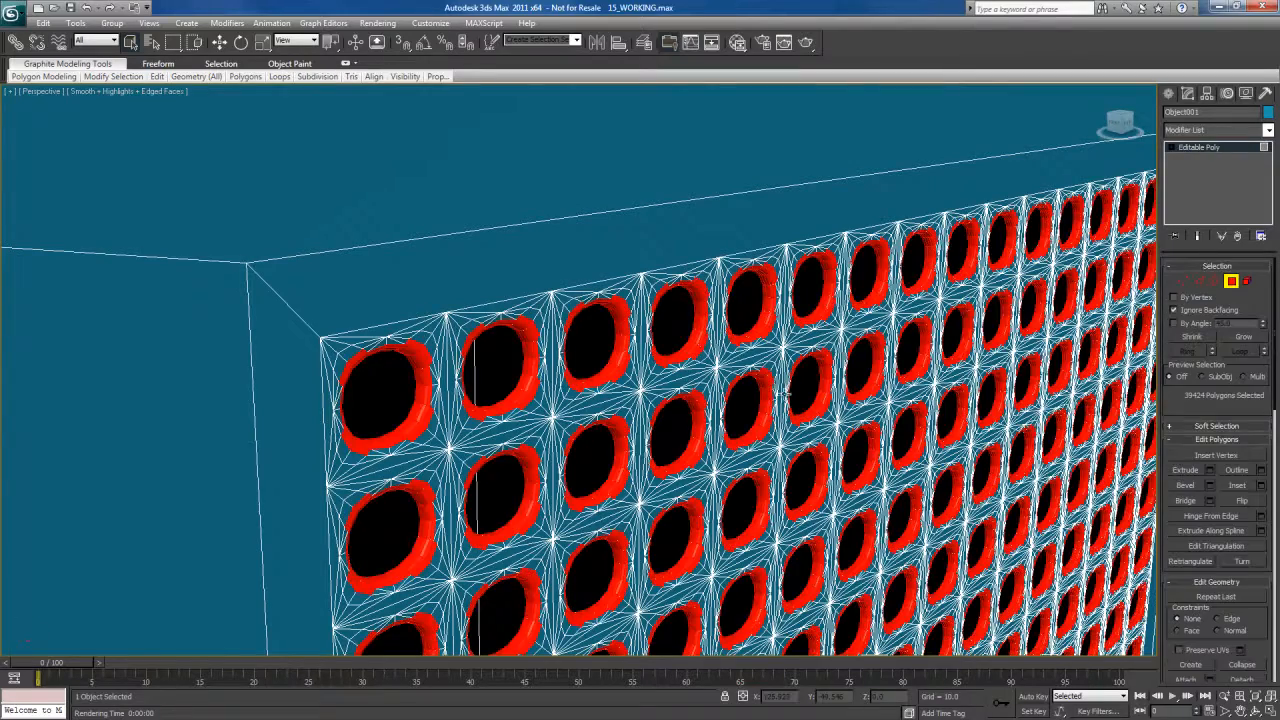
alt+middle_drag(681, 403, 700, 398)
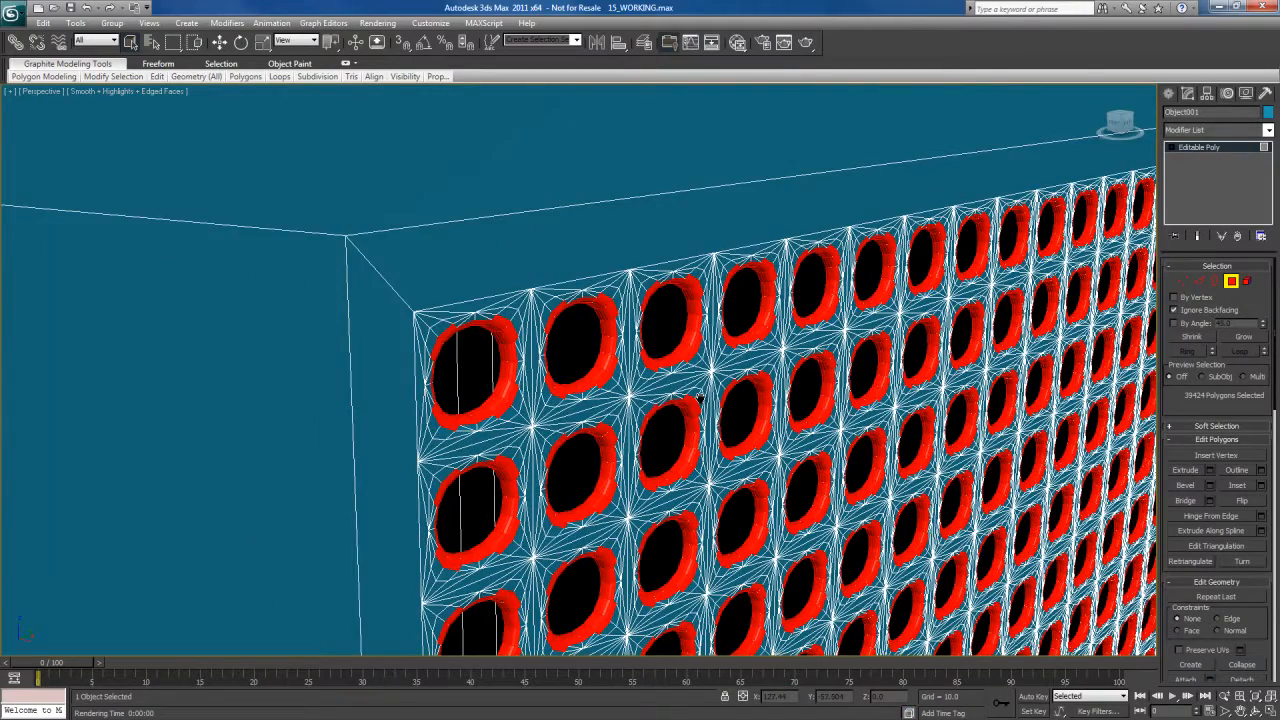
scroll(700, 398, down, 6)
middle_drag(466, 463, 774, 417)
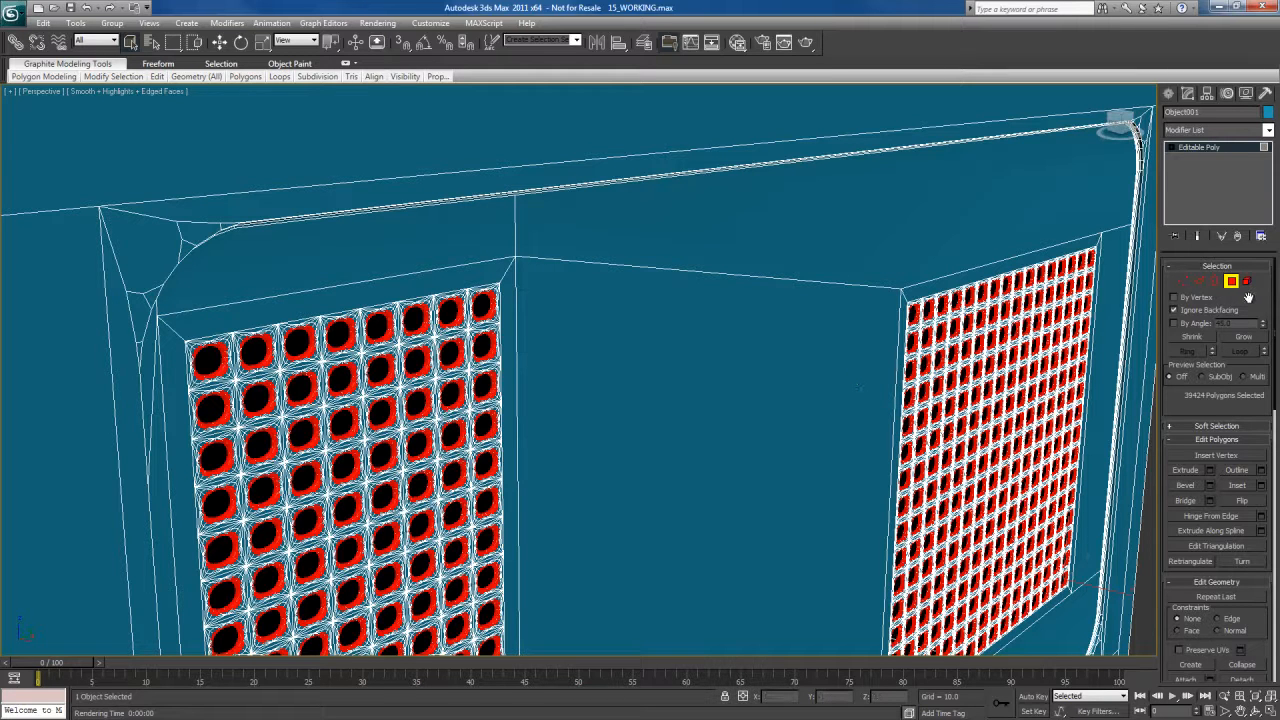
click(1244, 340)
click(1244, 340)
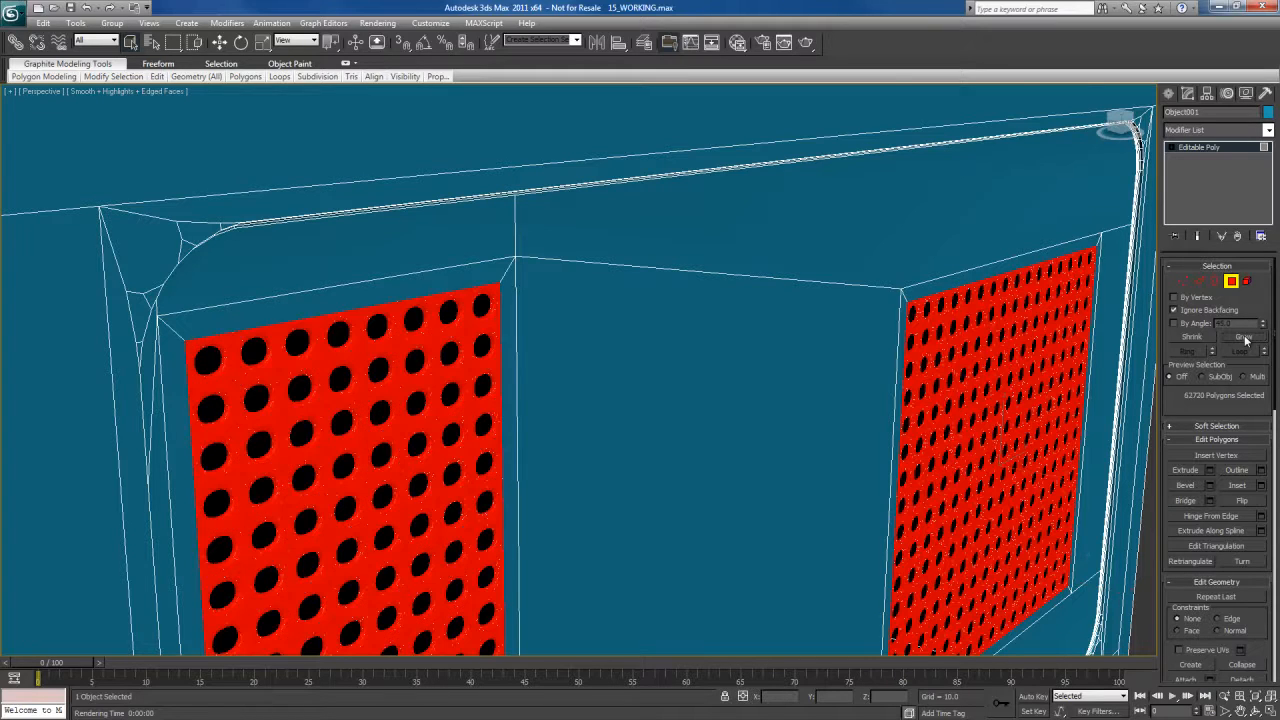
Auto Smooth the selected polygons of both grilles with a threshold of 45
scroll(723, 383, up, 5)
alt+middle_drag(673, 376, 673, 376)
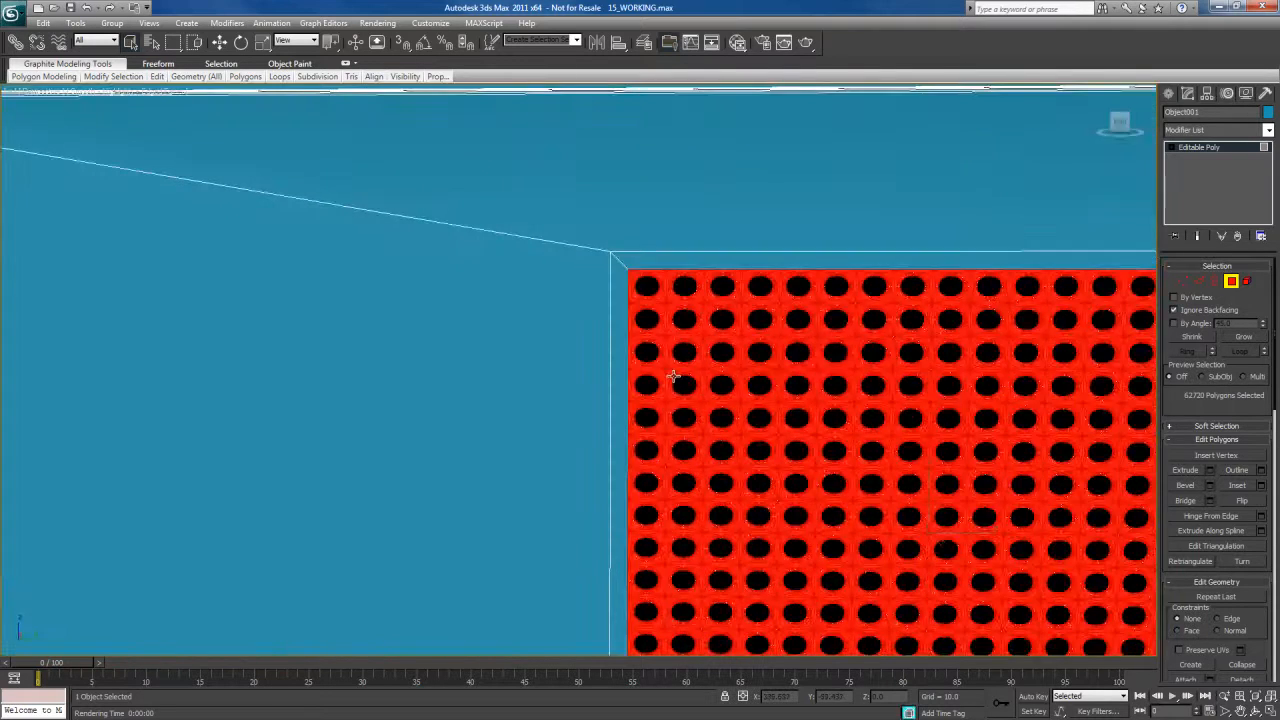
scroll(673, 376, down, 5)
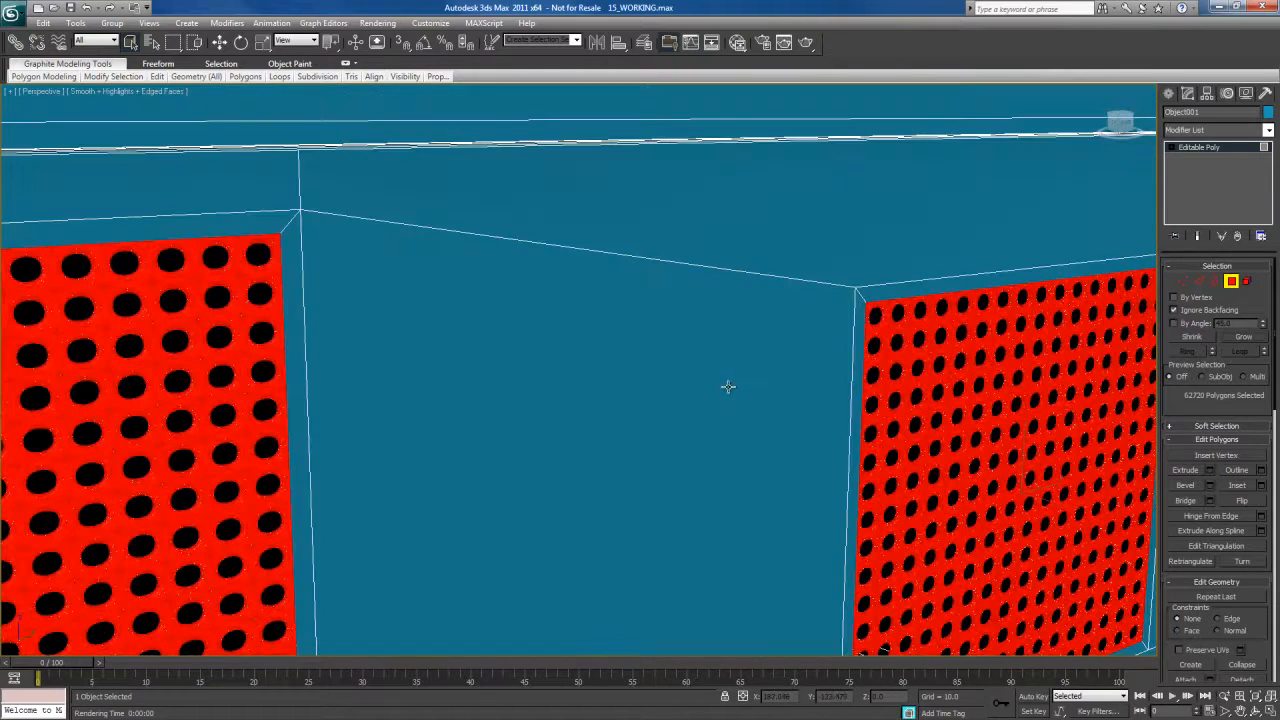
scroll(1173, 398, down, 10)
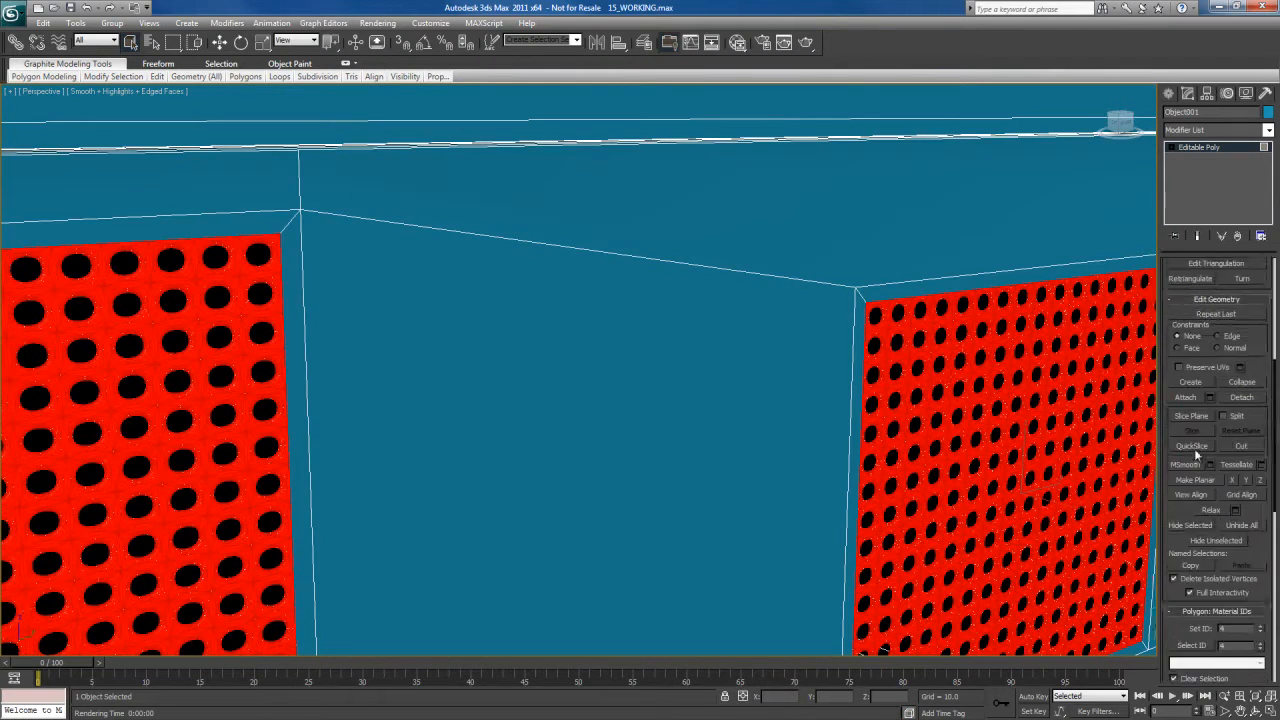
scroll(1197, 455, down, 2)
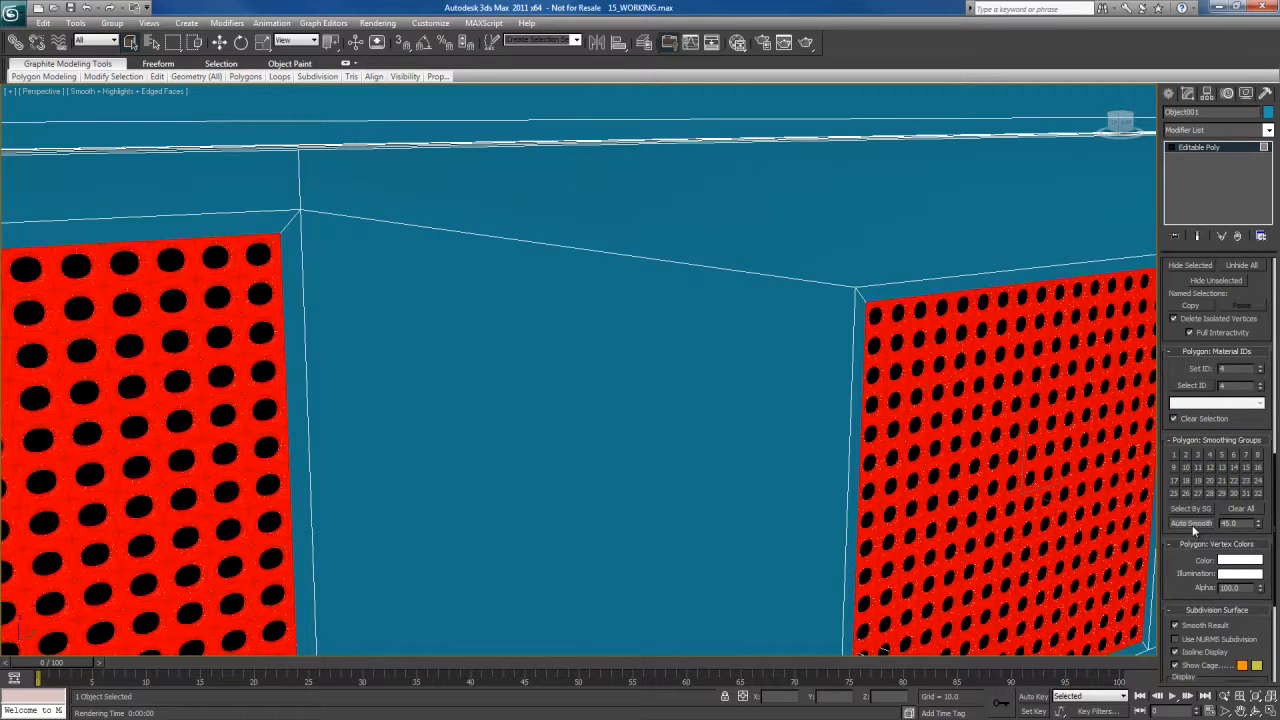
Render close-ups of each grille to check the smoothed perforated surface, closing each render
middle_drag(750, 405, 734, 407)
scroll(733, 405, up, 3)
key(shift+q)
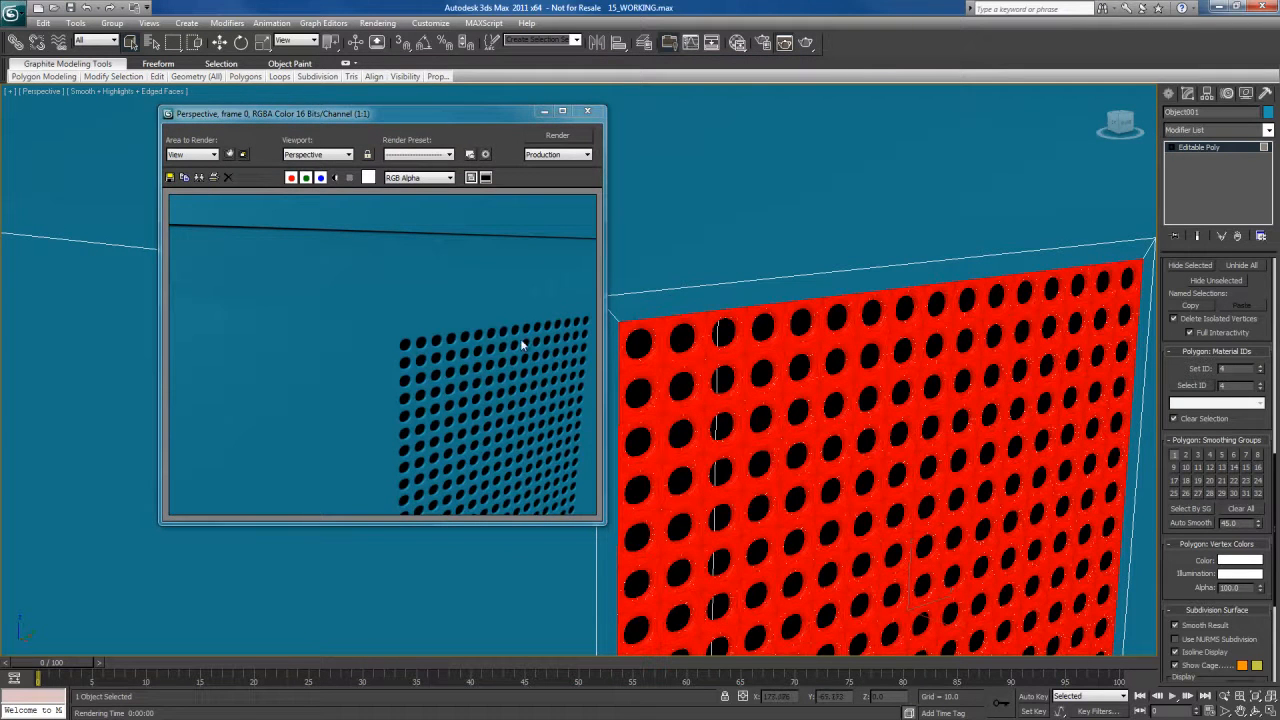
click(587, 110)
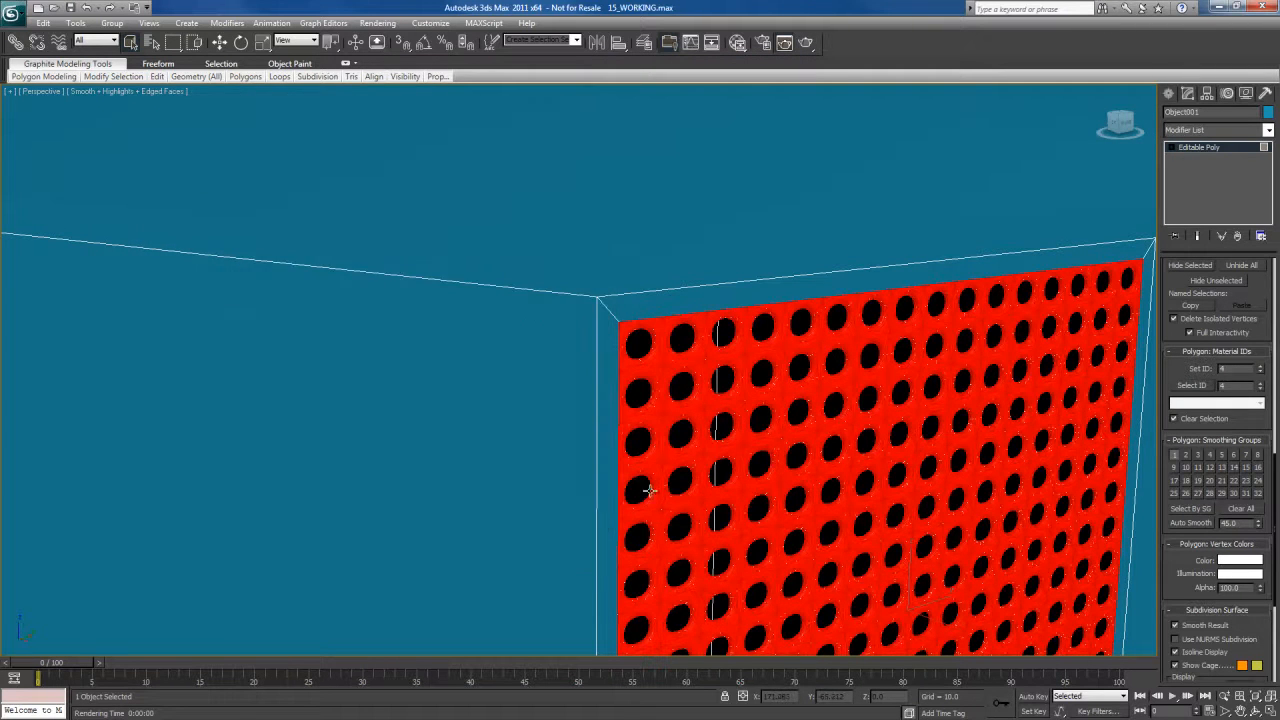
middle_drag(600, 499, 790, 481)
scroll(789, 480, down, 3)
middle_drag(517, 475, 759, 471)
key(shift+q)
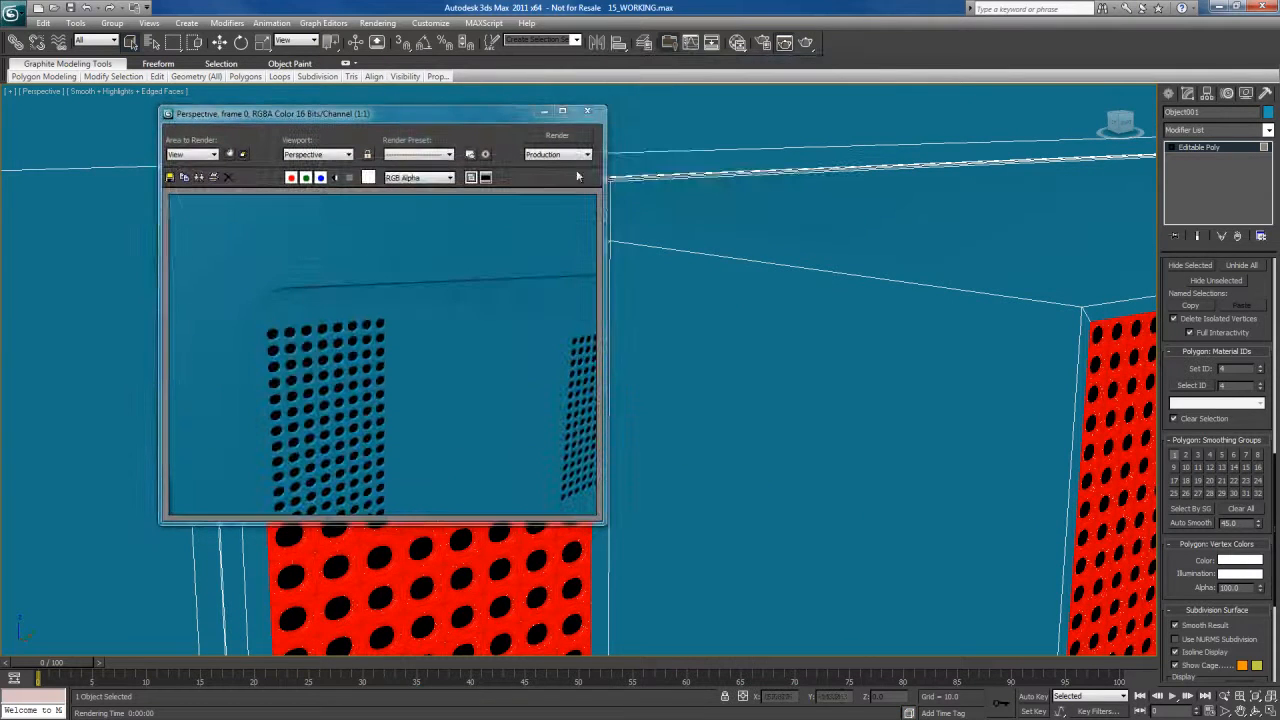
click(587, 110)
Render the computer case from several distances and angles to examine both perforated grilles on the side panel
scroll(785, 430, down, 8)
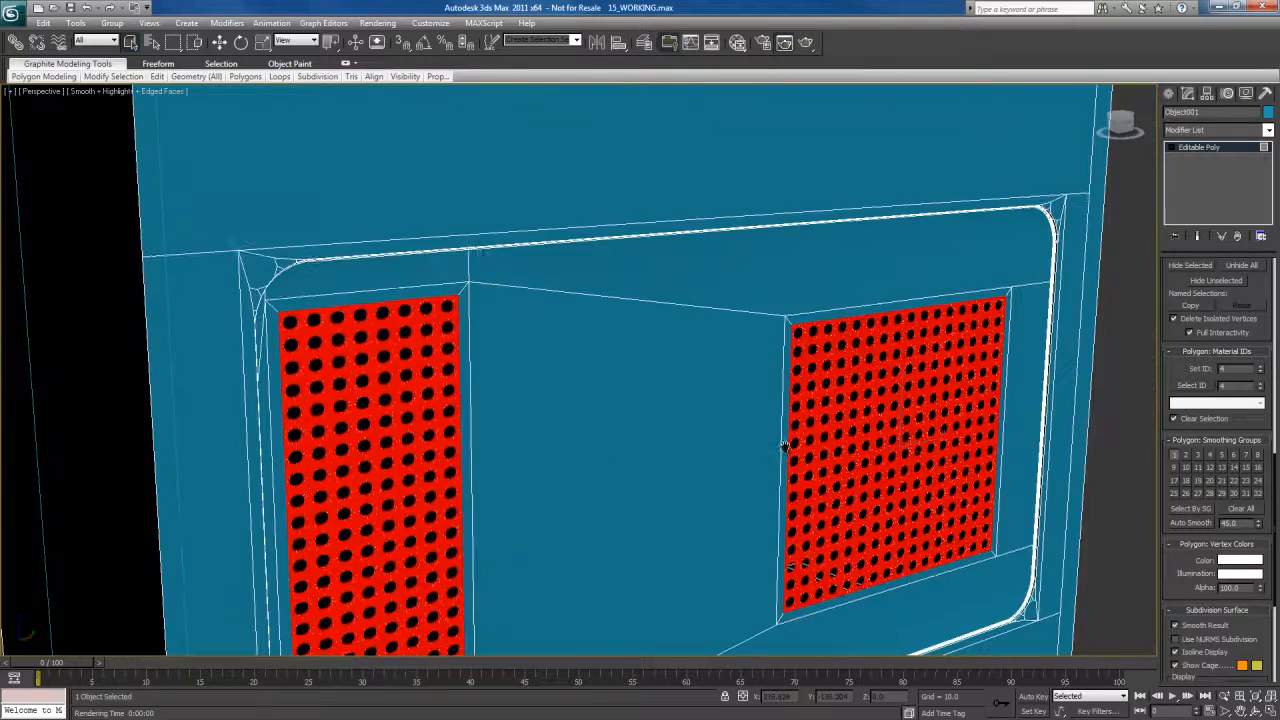
key(shift+q)
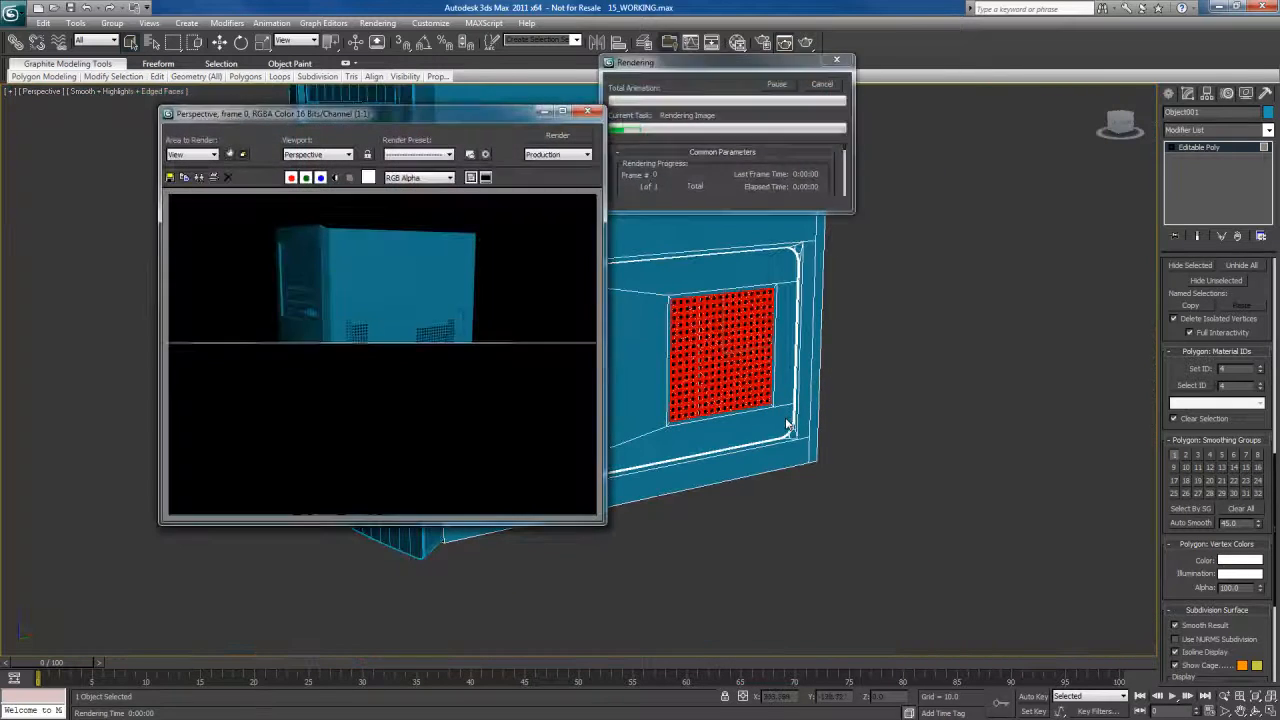
scroll(724, 403, up, 5)
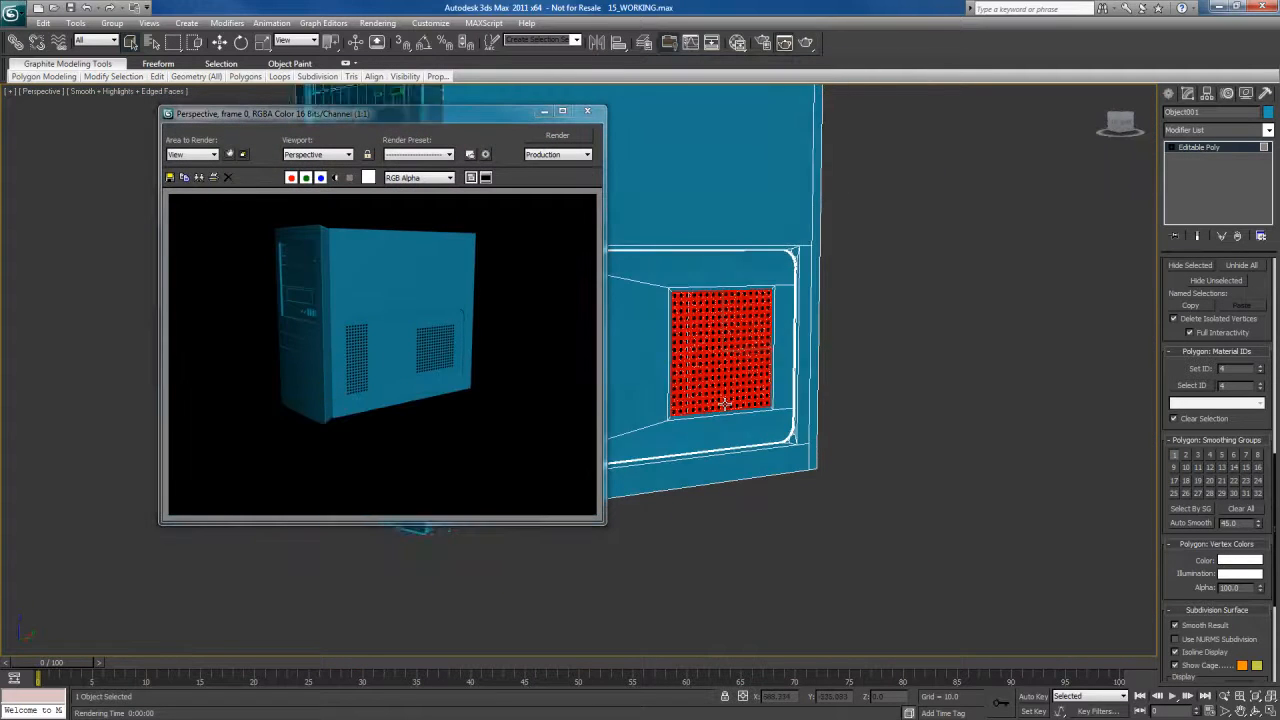
key(shift+q)
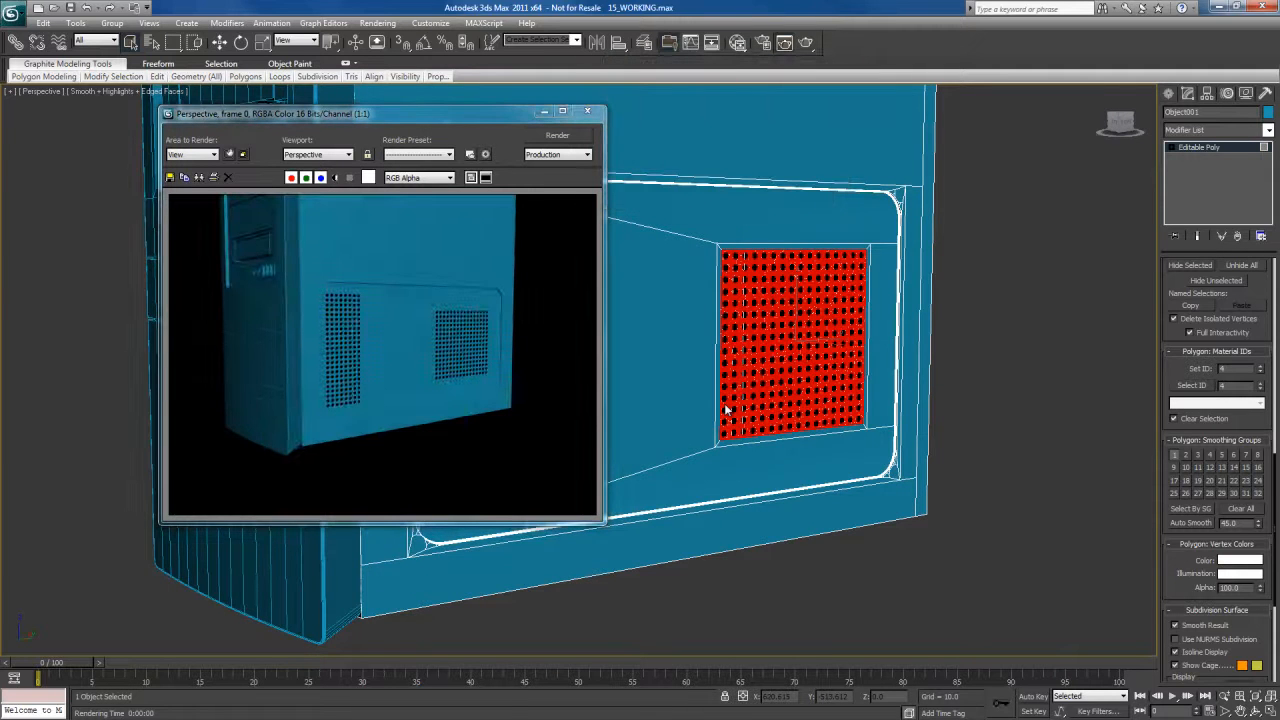
scroll(725, 410, up, 5)
key(shift+q)
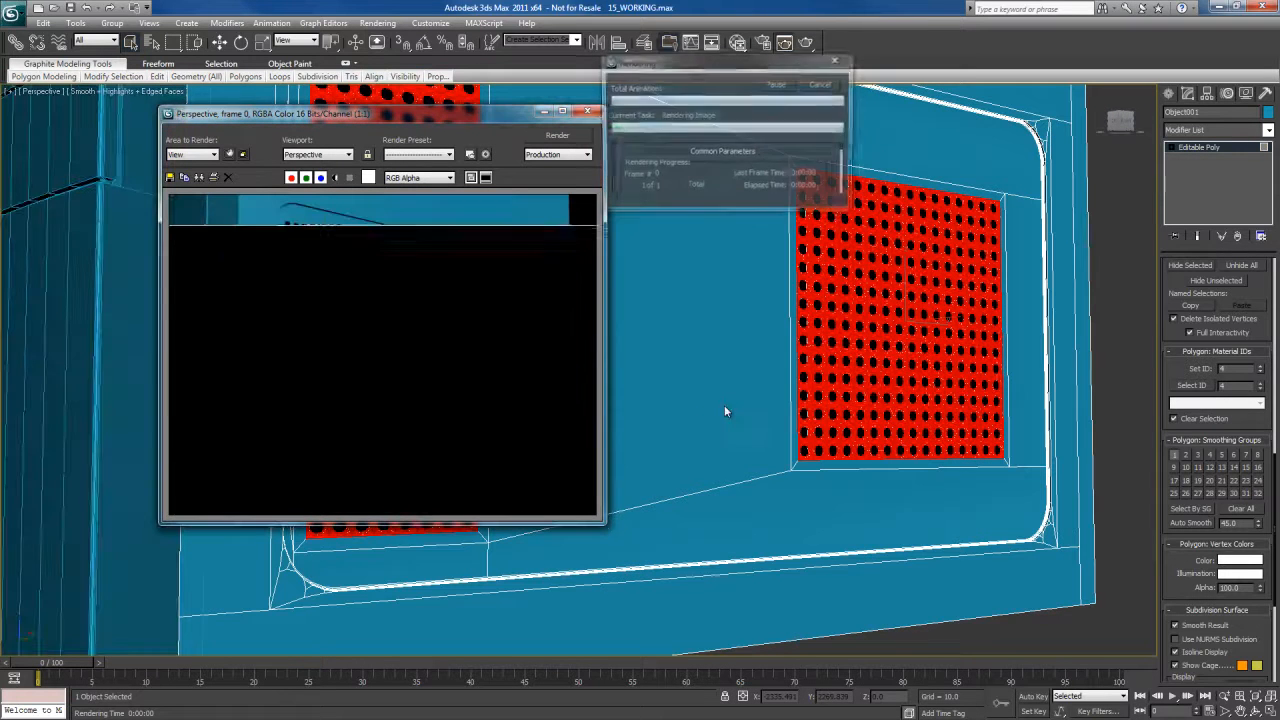
click(589, 111)
key(shift+q)
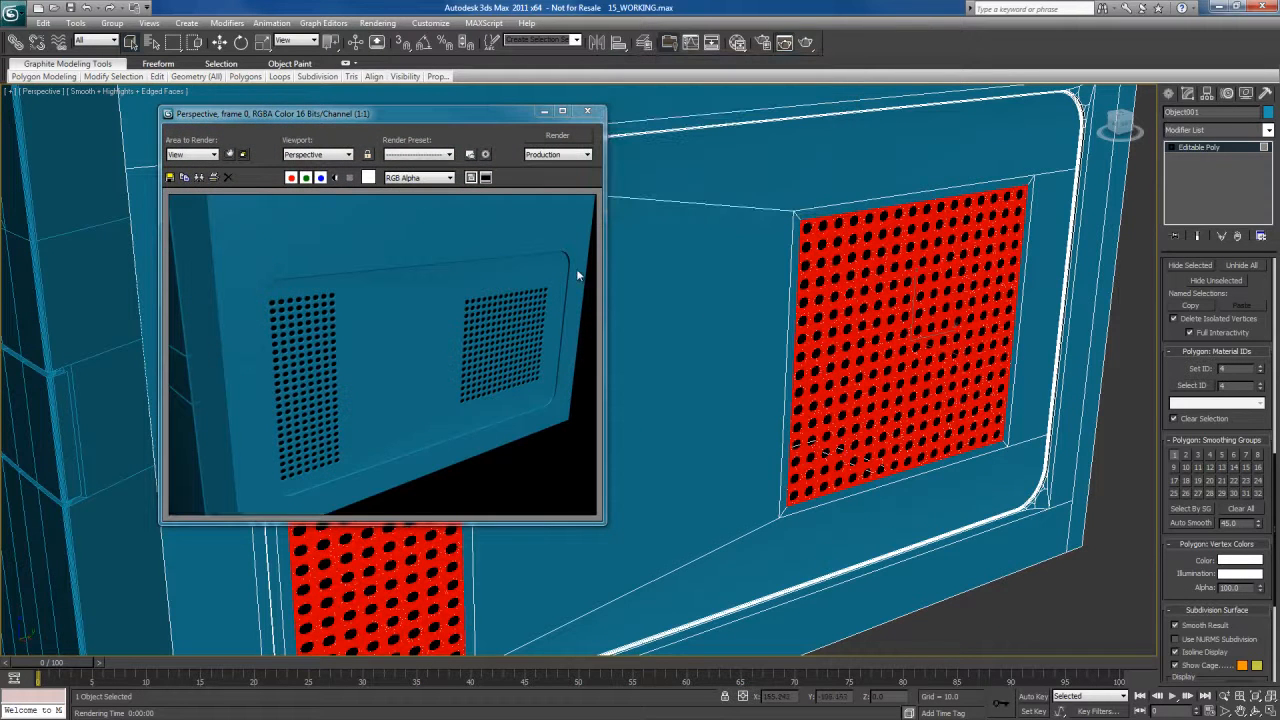
click(587, 111)
Deselect the grille polygons, bring the upper part of the case into view, and show all four viewports
scroll(730, 410, down, 3)
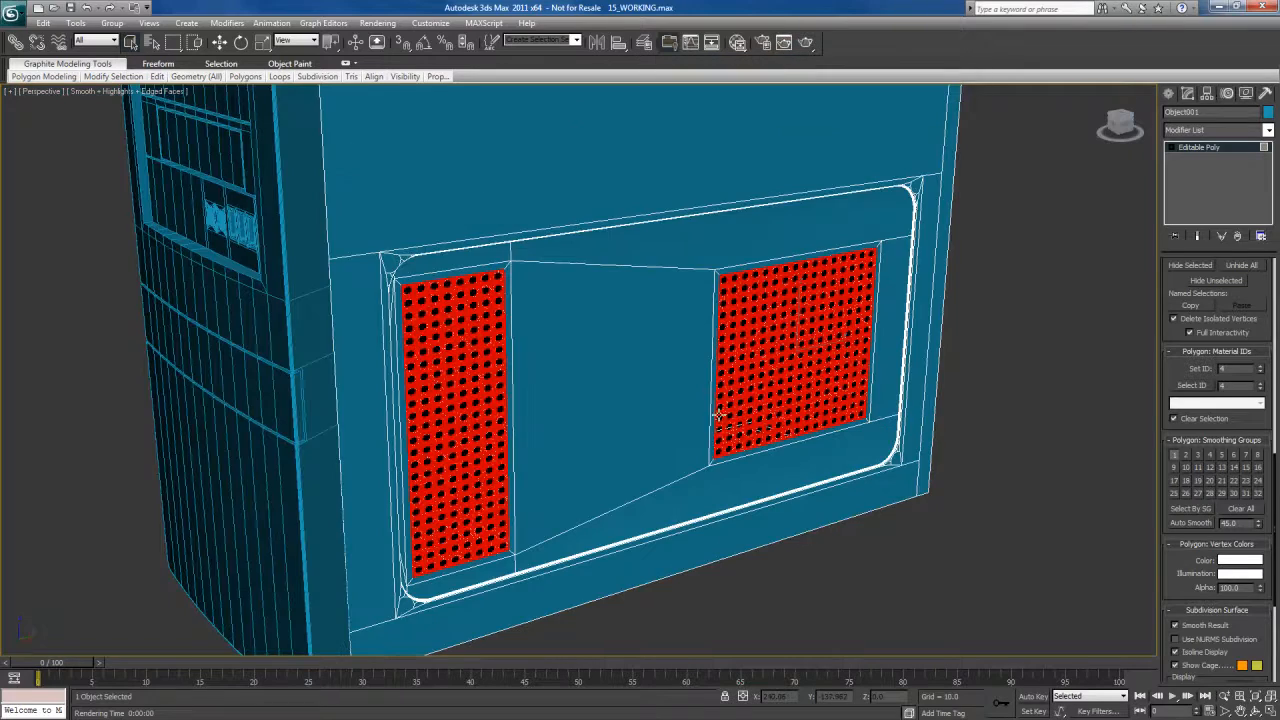
alt+middle_drag(676, 423, 676, 422)
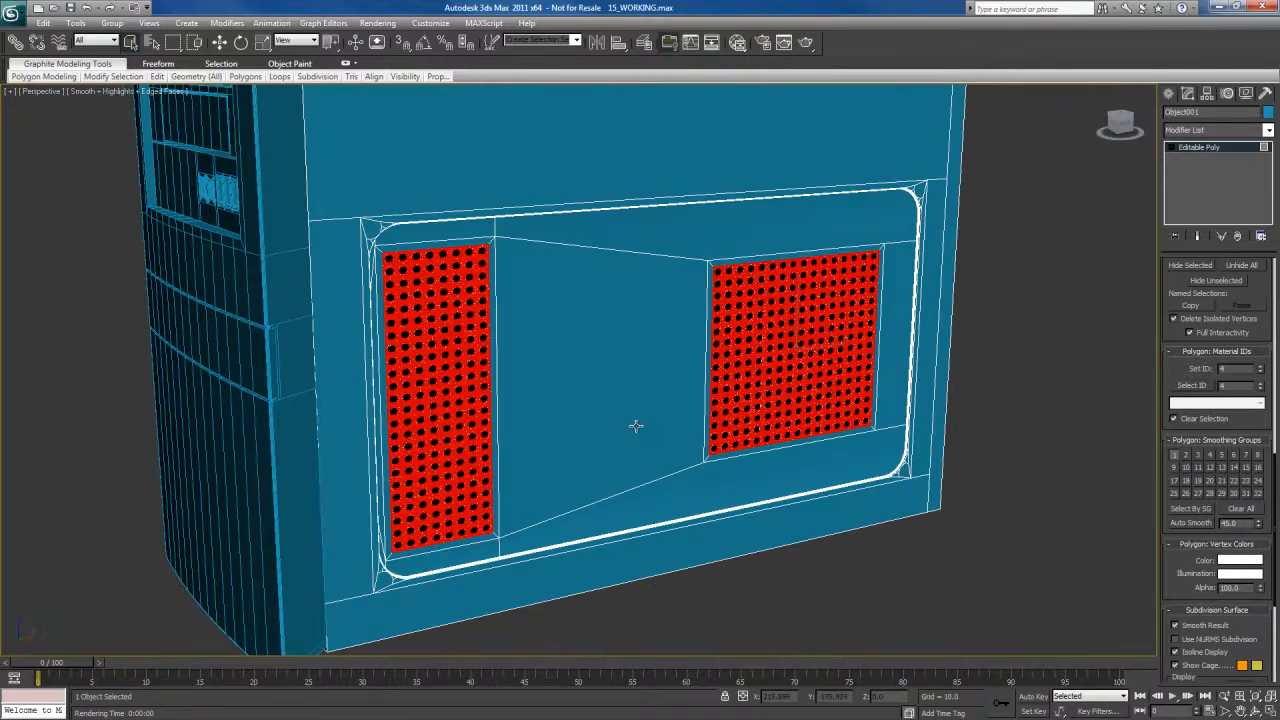
click(1034, 412)
middle_drag(705, 154, 707, 384)
scroll(707, 384, down, 5)
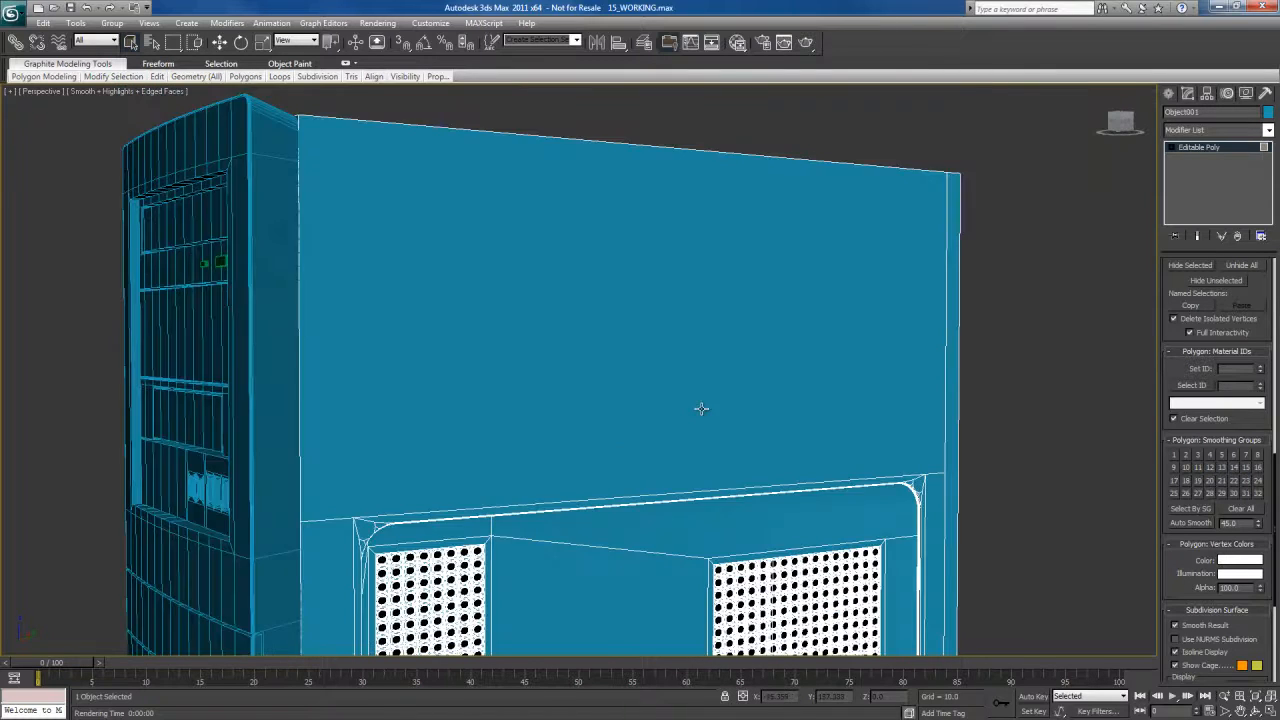
middle_drag(660, 320, 677, 414)
scroll(673, 360, up, 3)
key(alt+w)
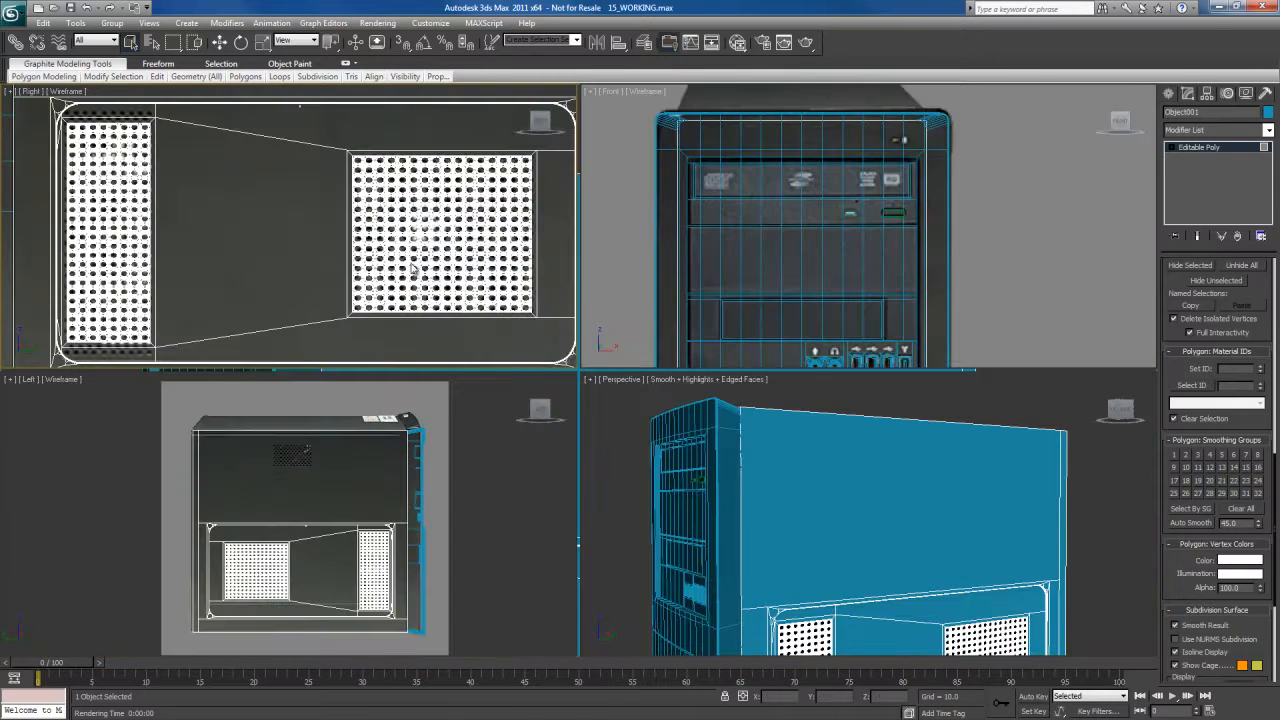
Examine the small upper vent in the side reference image and compare it with the two modelled grilles in the enlarged Right view
key(alt+w)
scroll(553, 250, down, 5)
middle_drag(554, 346, 603, 341)
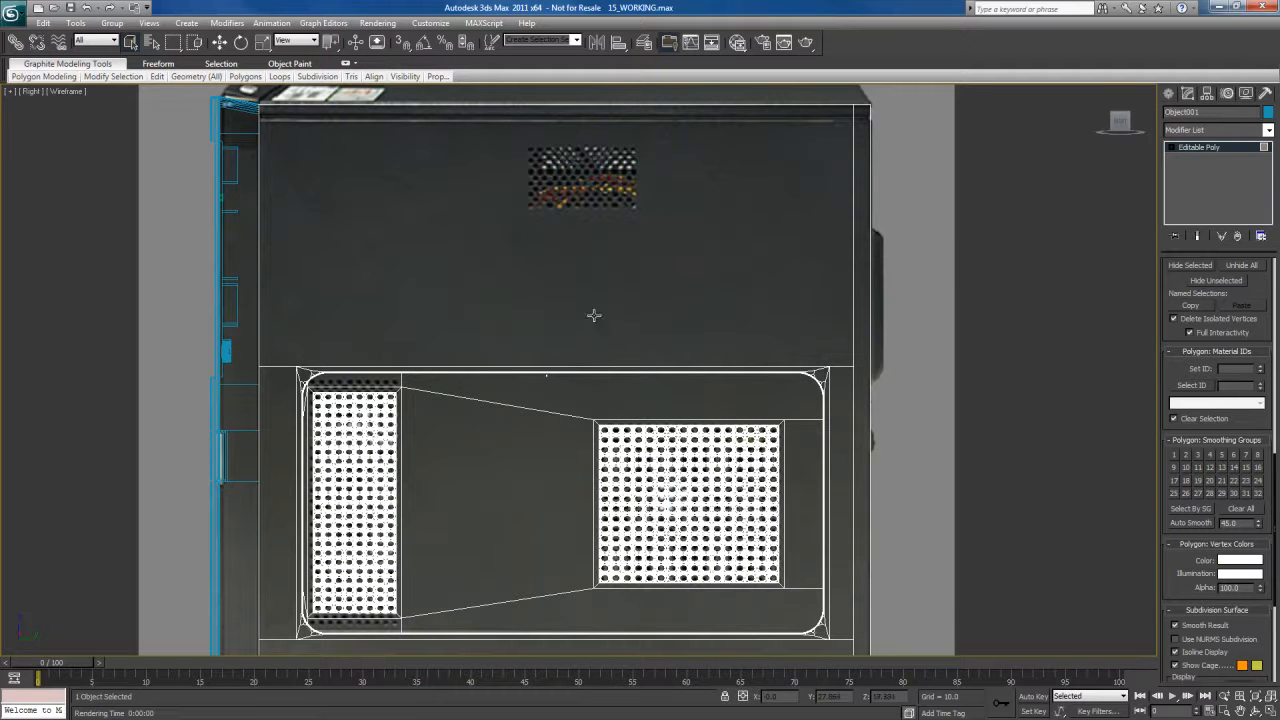
middle_drag(594, 320, 591, 386)
middle_drag(618, 326, 596, 387)
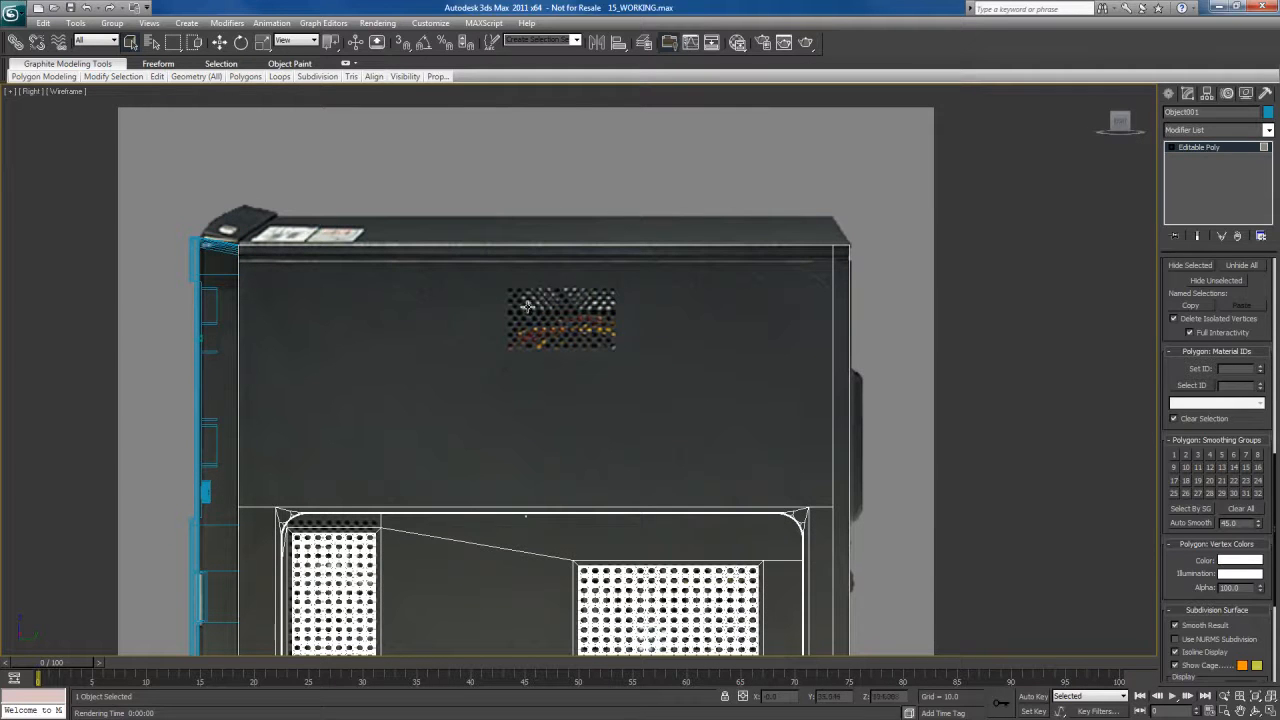
middle_drag(644, 408, 638, 368)
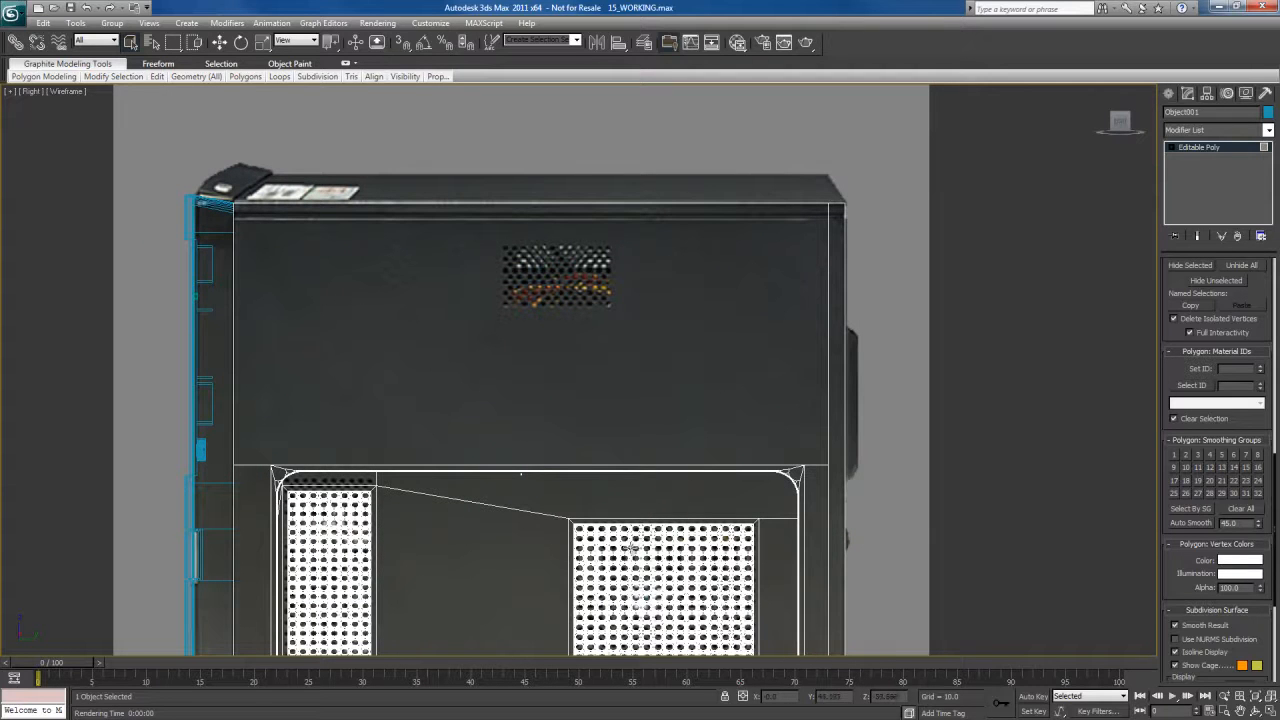
middle_drag(688, 589, 631, 489)
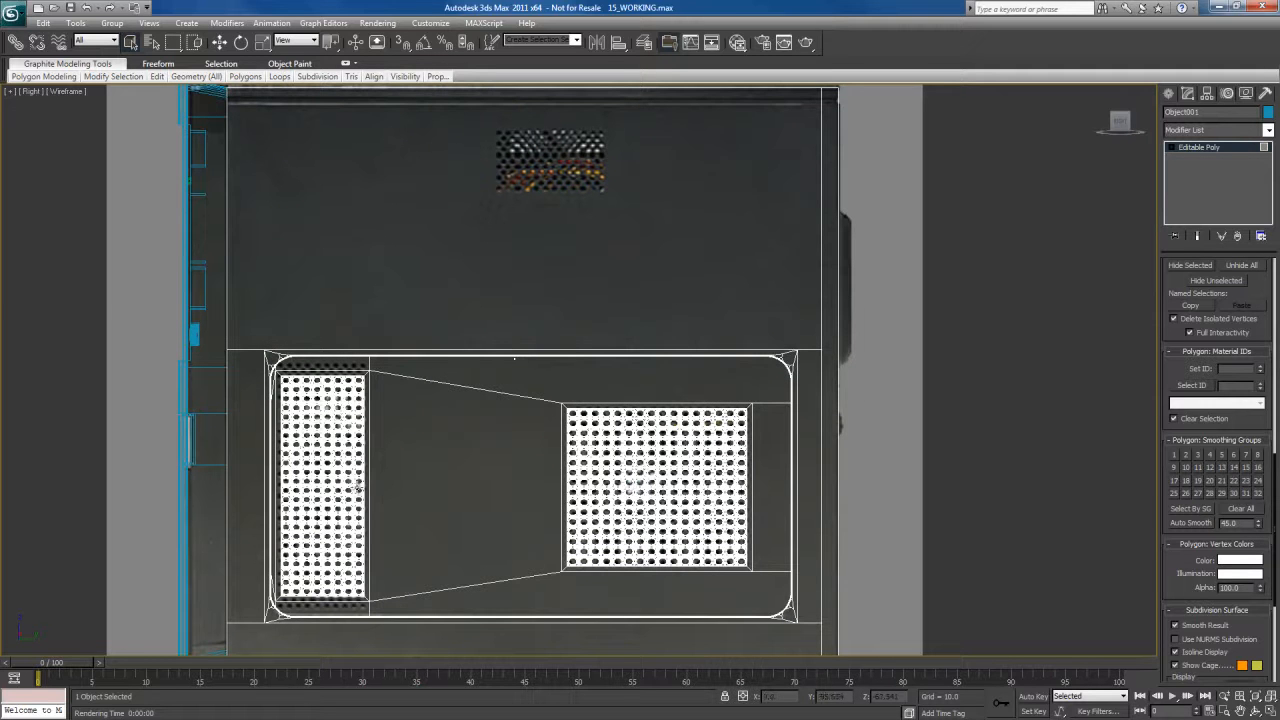
middle_drag(548, 289, 544, 470)
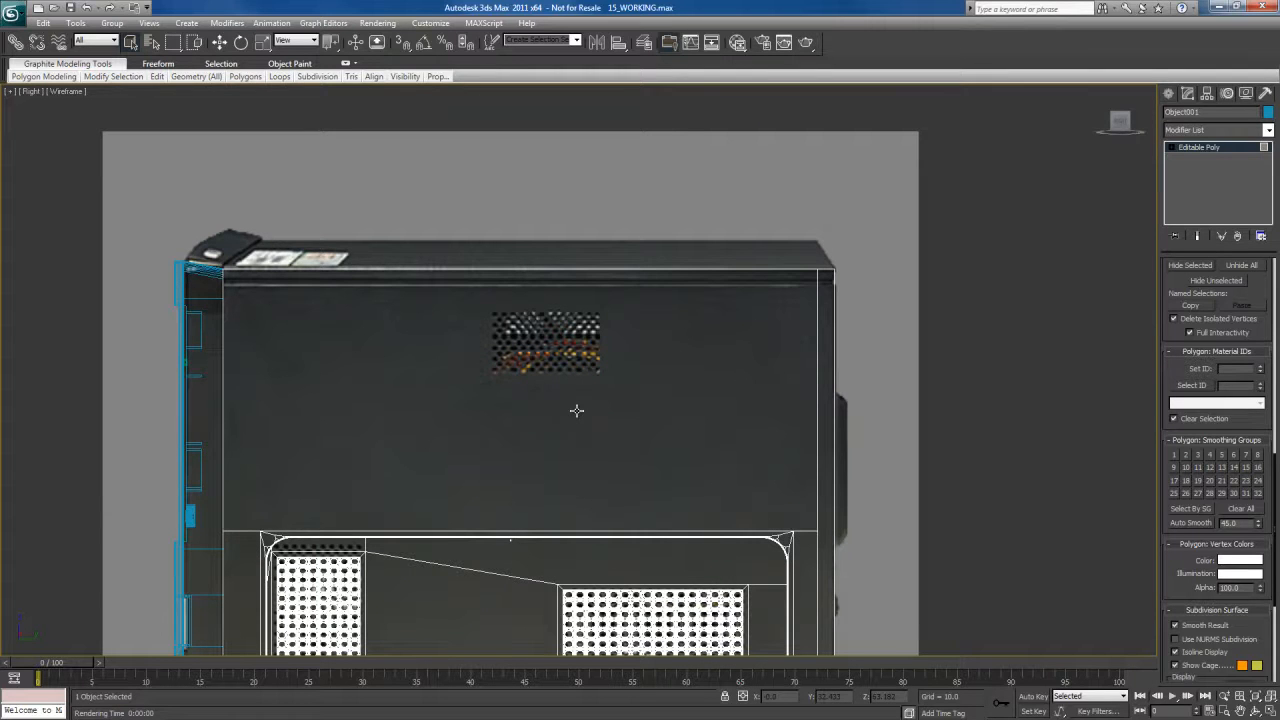
middle_drag(574, 405, 645, 441)
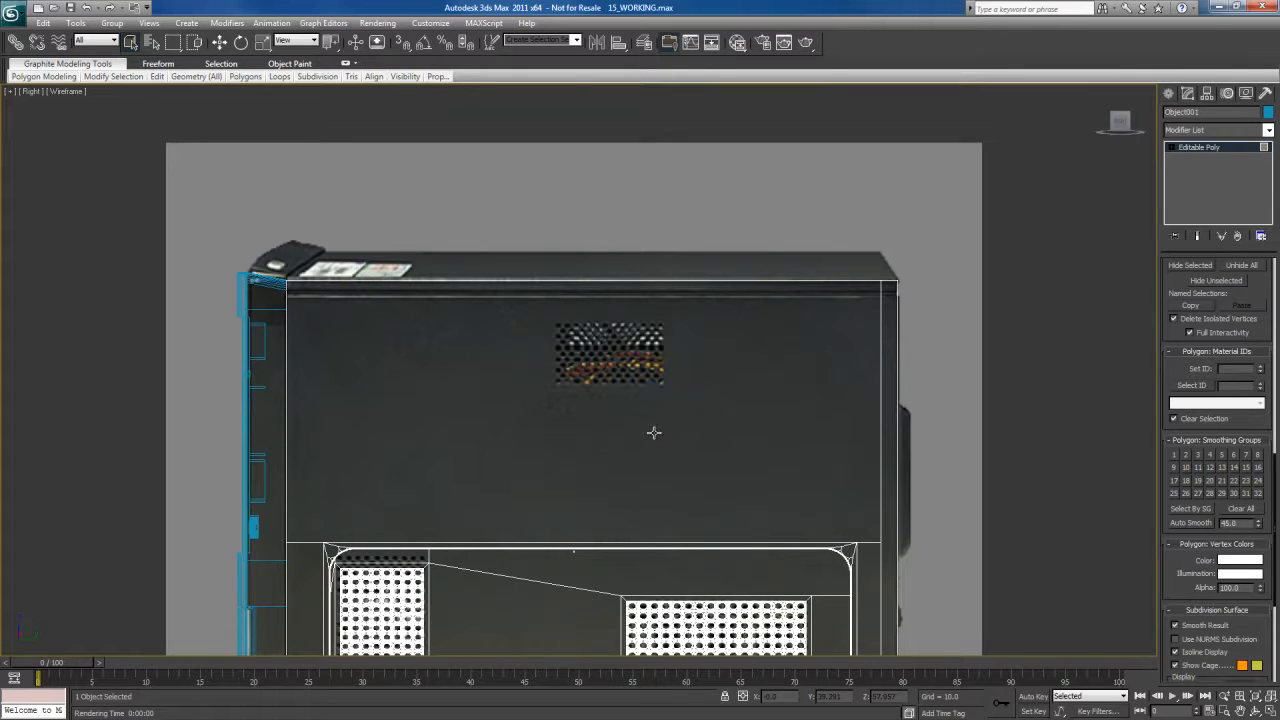
middle_drag(654, 432, 630, 400)
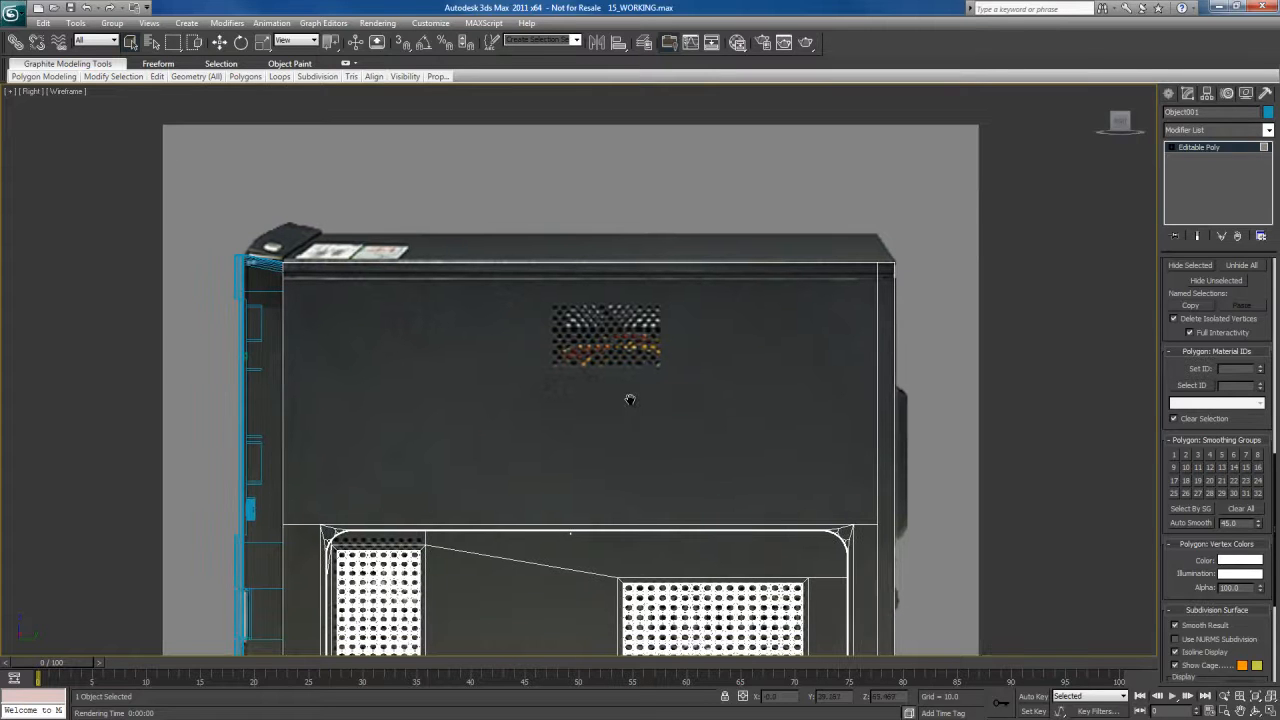